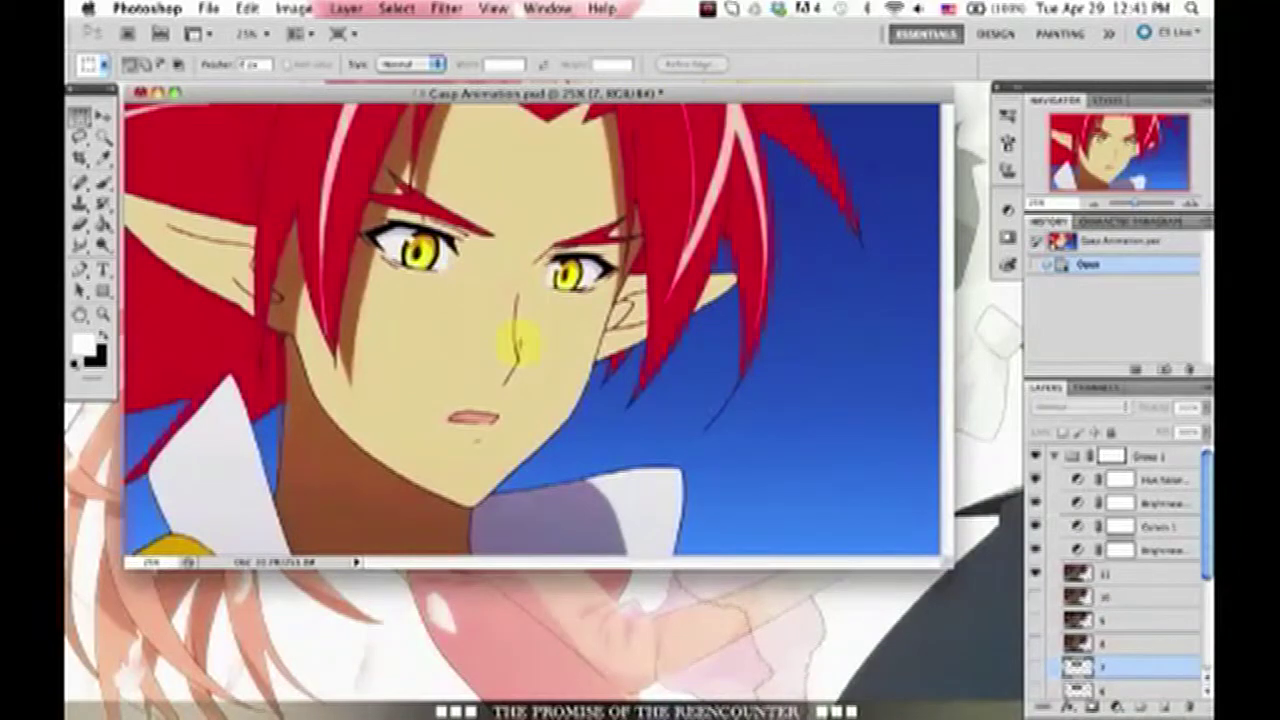
pyautogui.scroll(-7, 1094, 568)
pyautogui.scroll(7, 1096, 572)
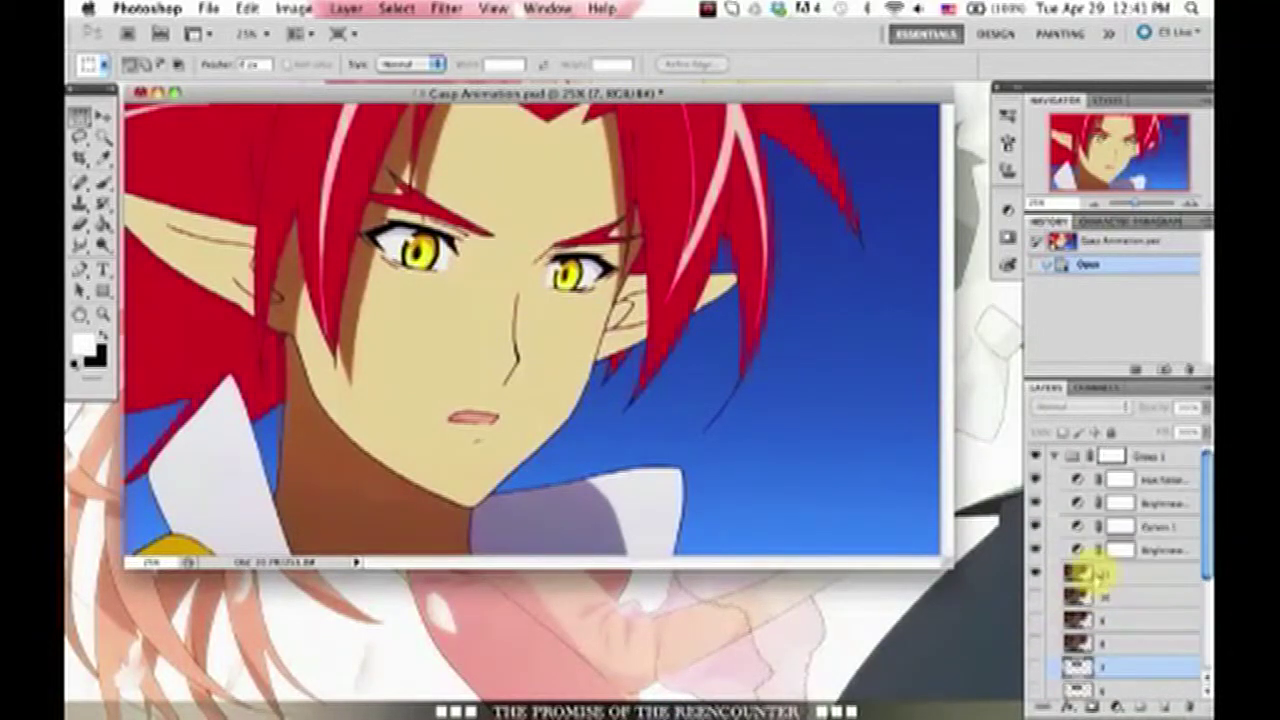
# Capture the paused animation frame in QuickTime Player as a screenshot and open the resulting desktop file in Photoshop.
pyautogui.click(1000, 350)
pyautogui.moveTo(568, 708)
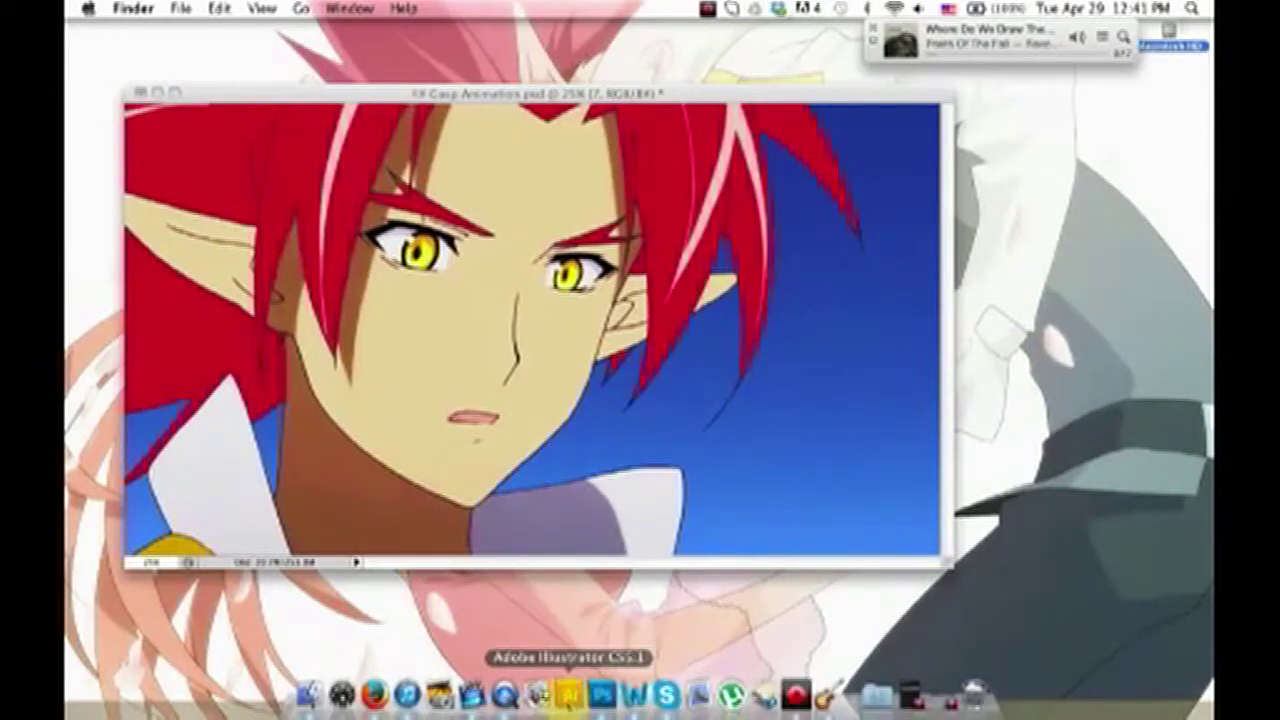
pyautogui.click(505, 695)
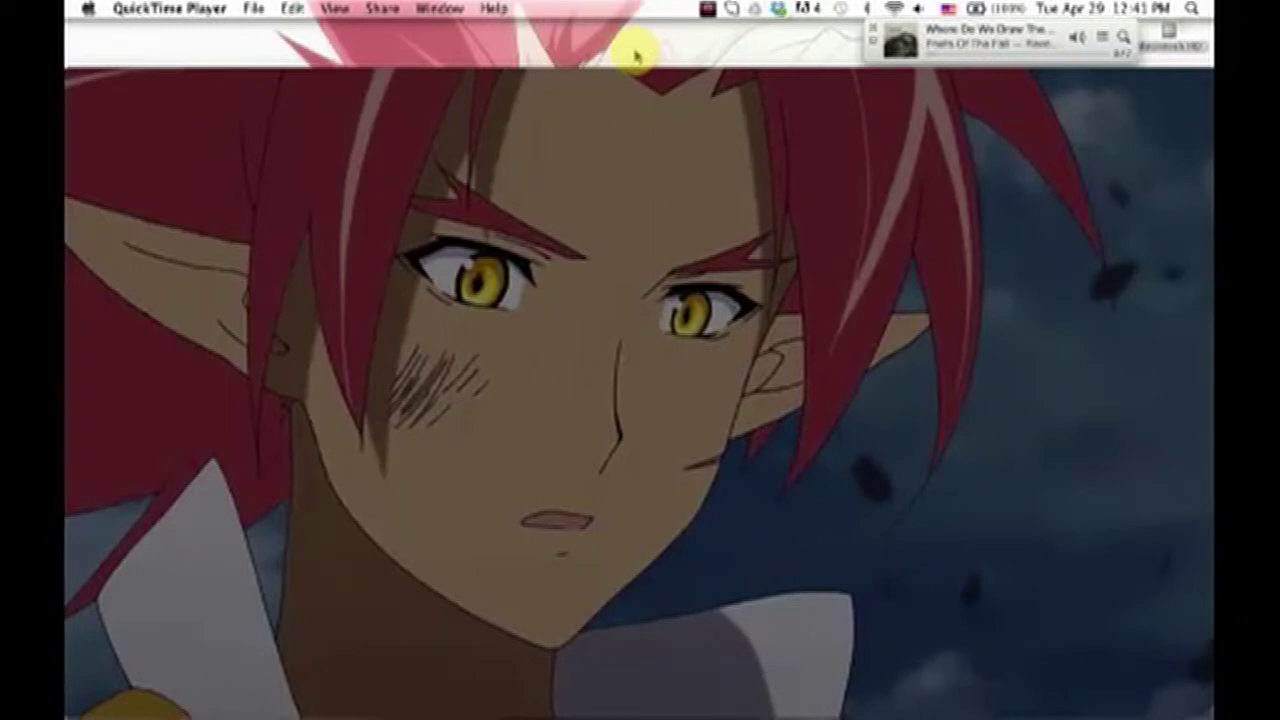
pyautogui.press('super+h')
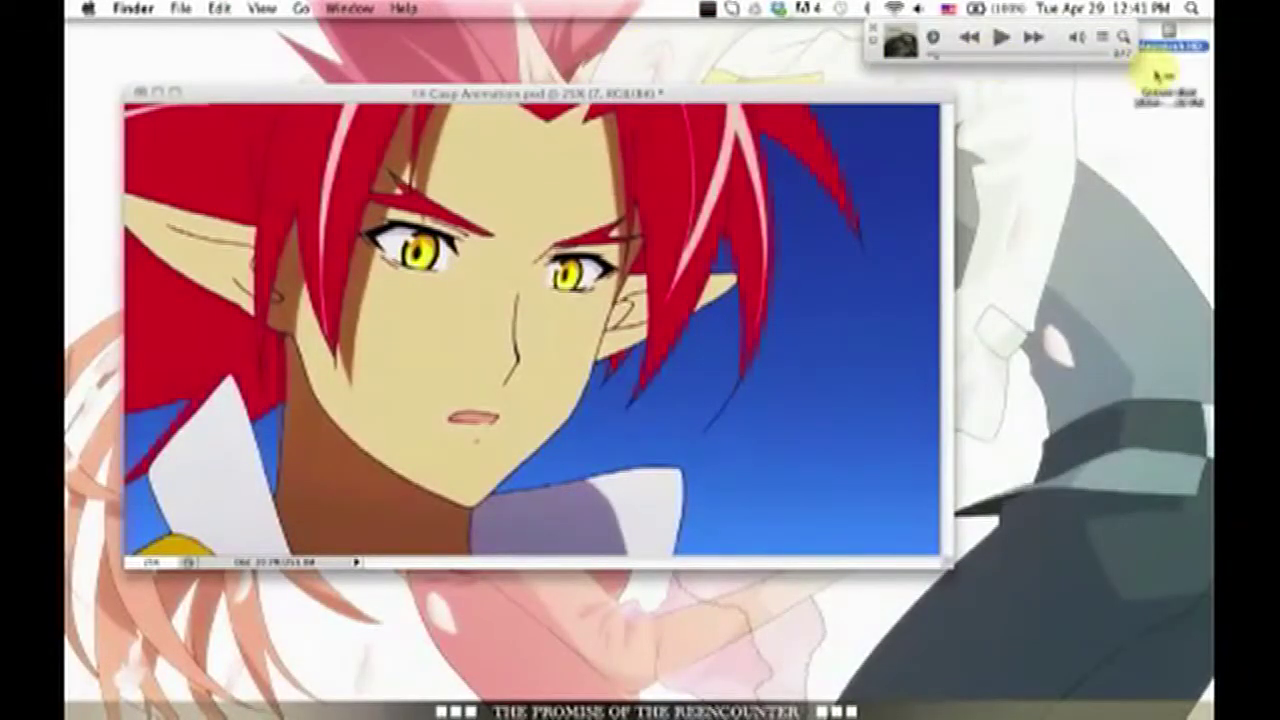
pyautogui.click(1170, 88)
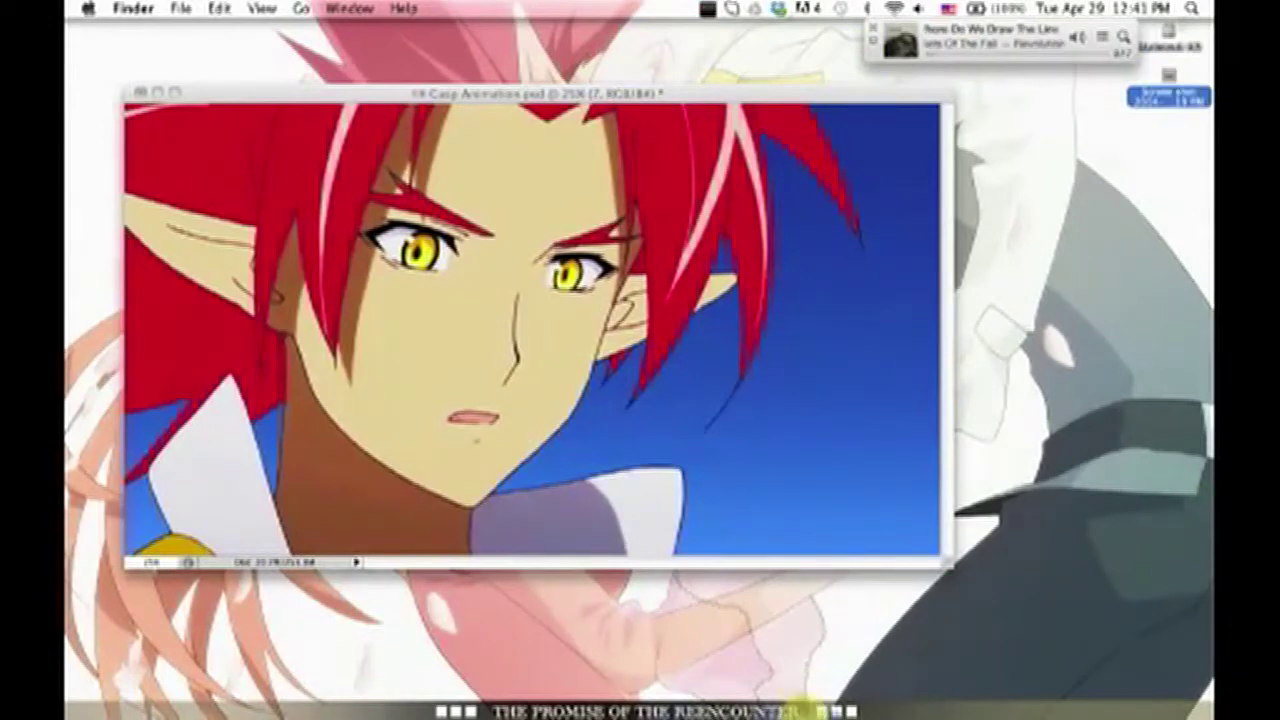
pyautogui.click(601, 693)
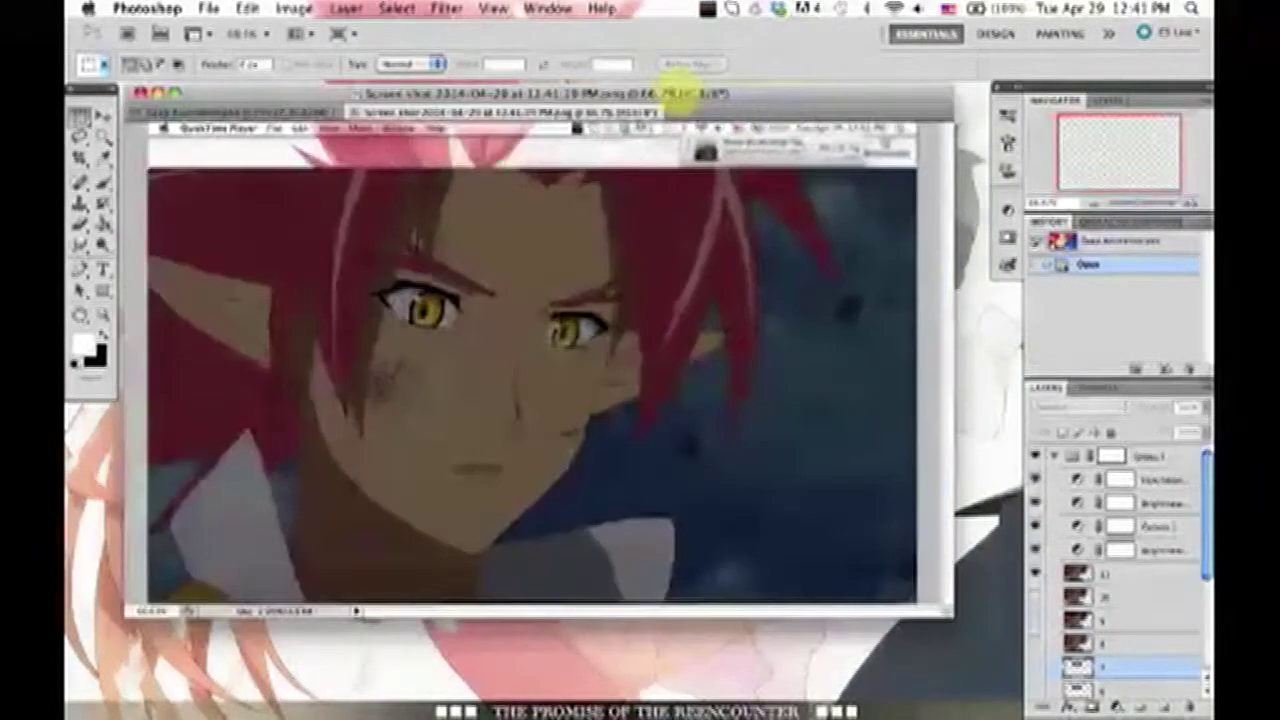
# Crop the screenshot to the video frame, cutting away the menu bar, desktop strip and lower edge.
pyautogui.click(80, 157)
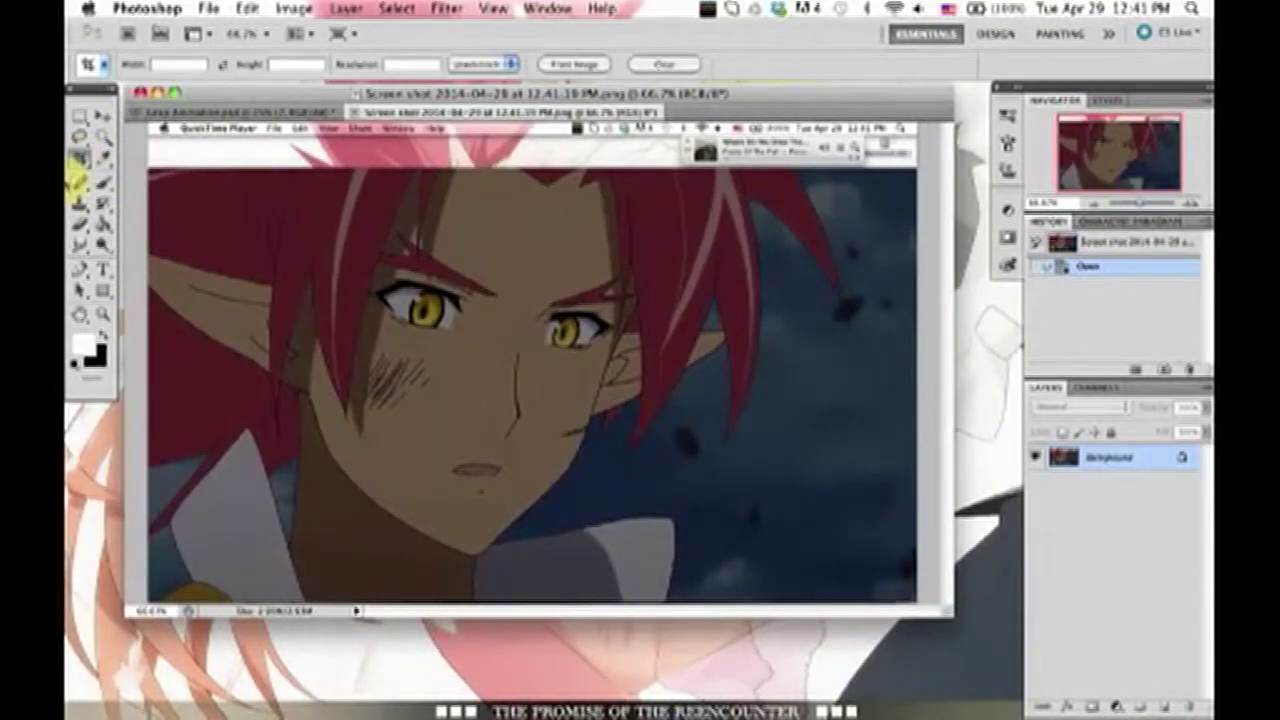
pyautogui.press('super+equal')
pyautogui.press('super+equal')
pyautogui.press('super+equal')
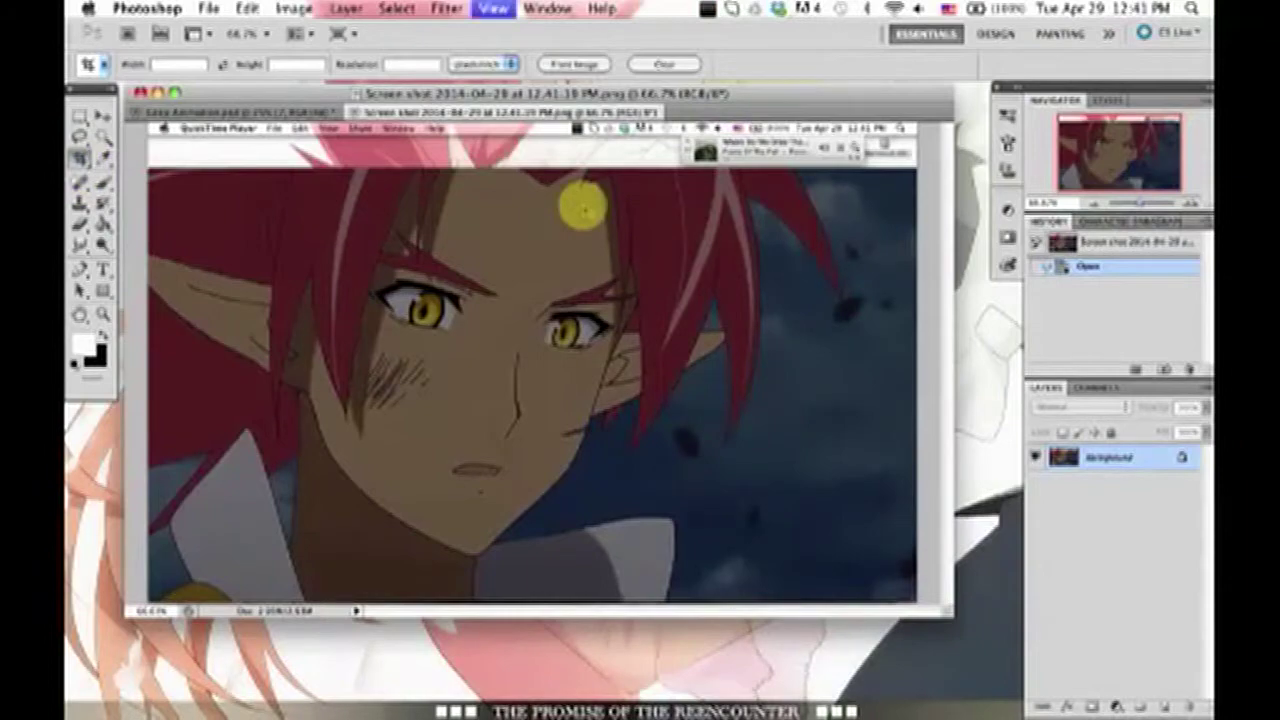
pyautogui.scroll(10, 583, 206)
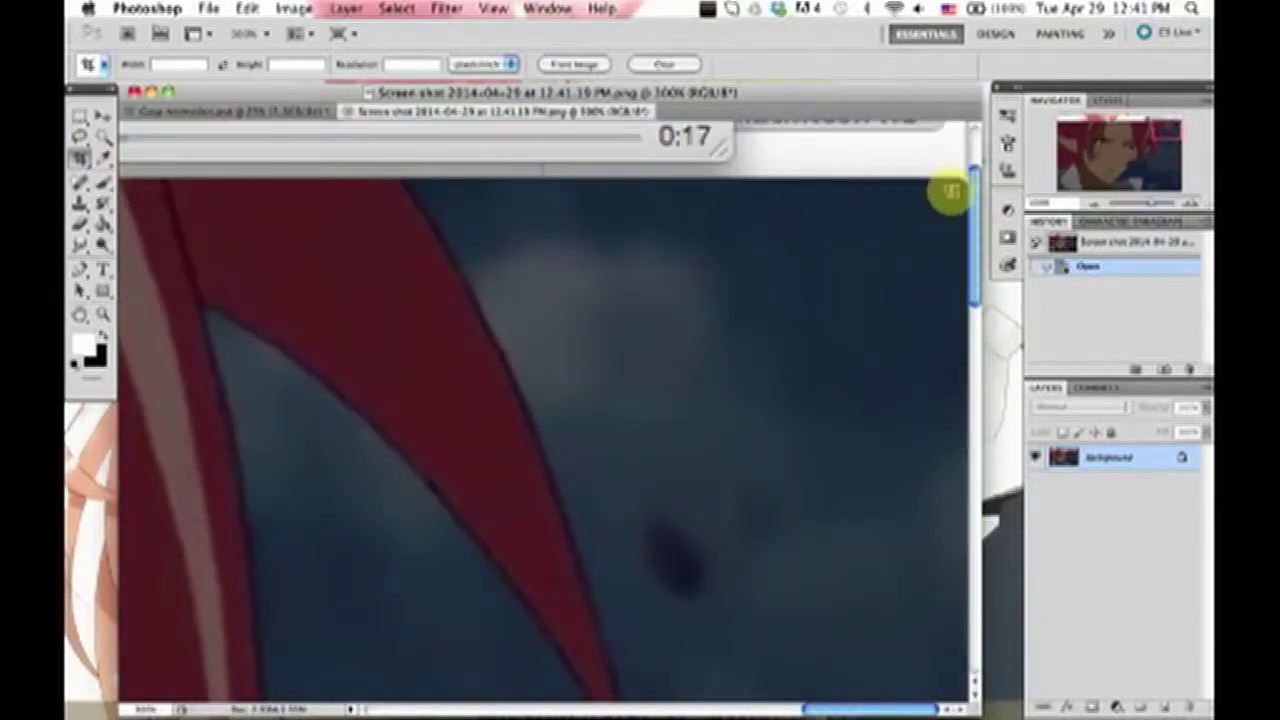
pyautogui.moveTo(960, 177); pyautogui.dragTo(110, 700)
pyautogui.scroll(-10, 540, 410)
pyautogui.hscroll(-5, 540, 410)
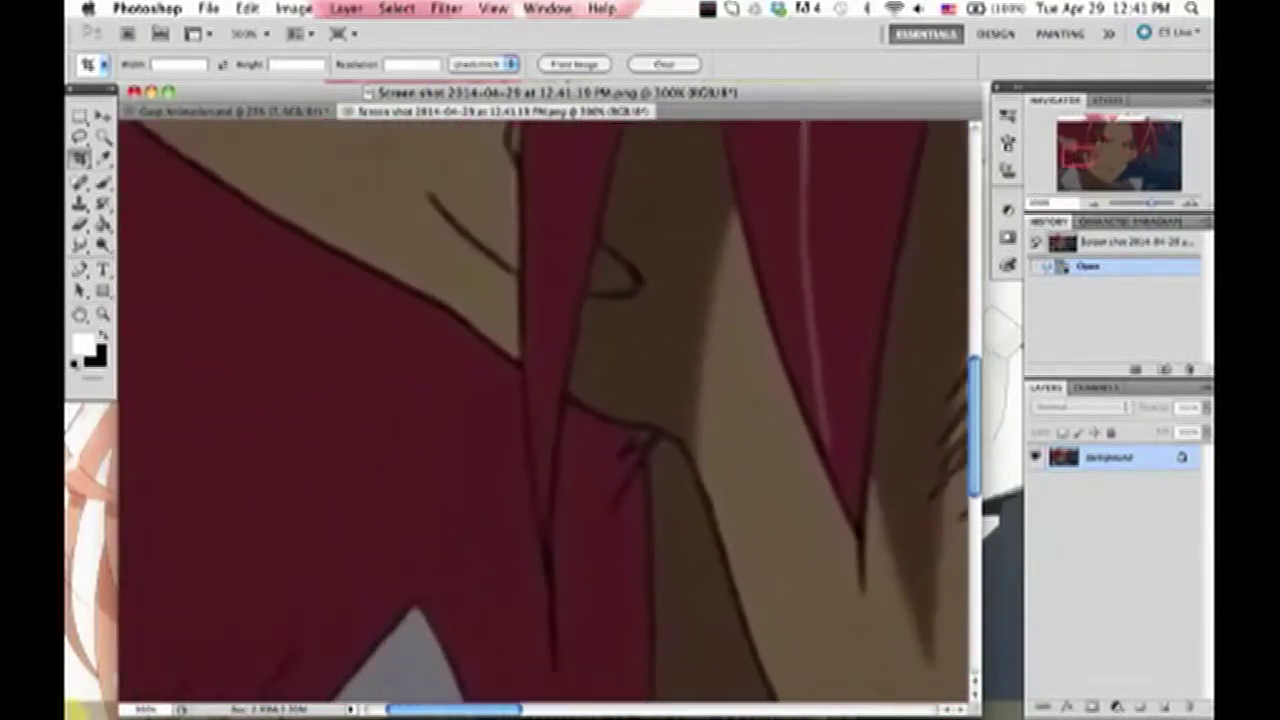
pyautogui.moveTo(80, 716); pyautogui.dragTo(119, 692)
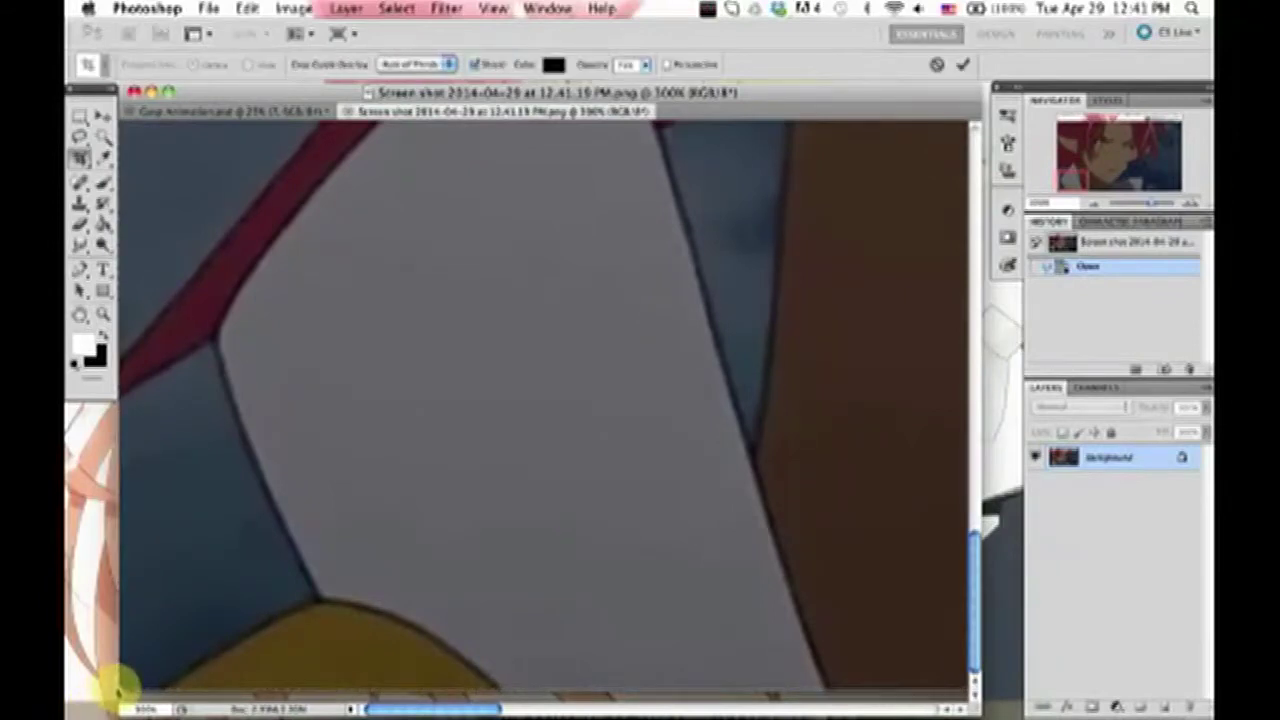
pyautogui.press('Return')
pyautogui.press('super+minus')
pyautogui.press('super+minus')
pyautogui.press('super+minus')
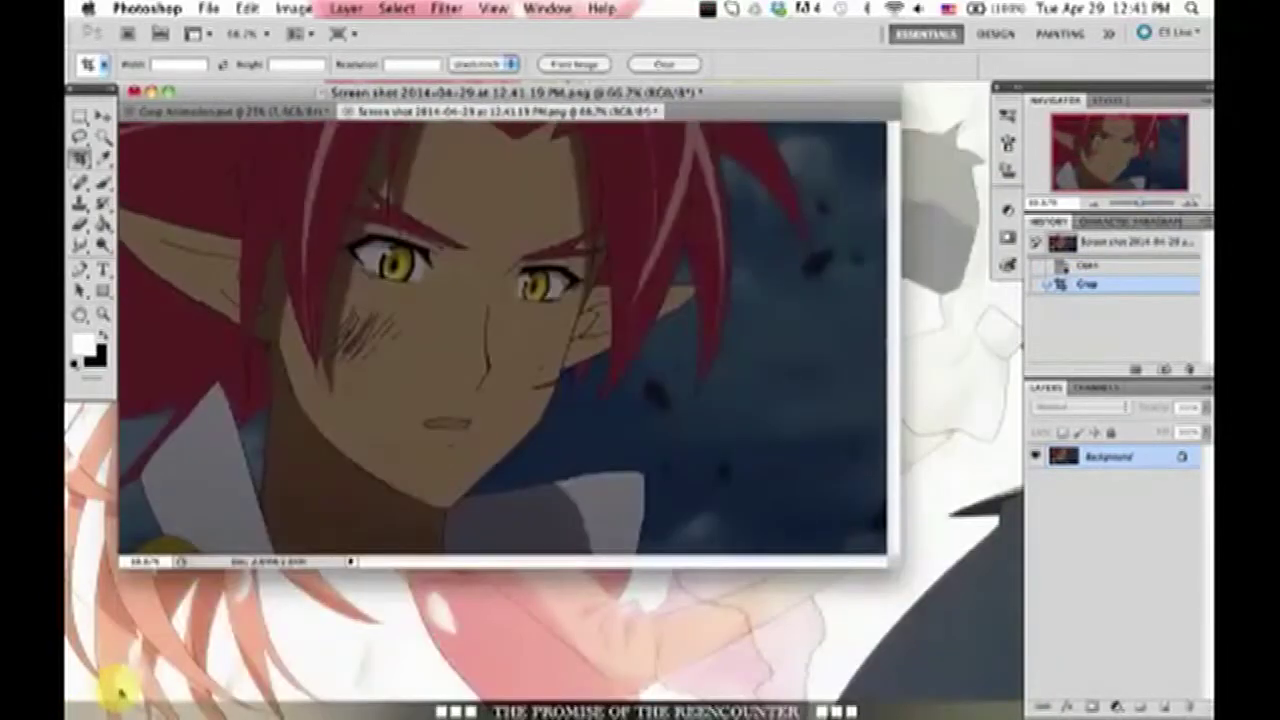
# Crop the screenshot a second time to trim the thin leftover border around the video frame.
pyautogui.press('super+plus')
pyautogui.press('super+plus')
pyautogui.press('super+plus')
pyautogui.press('super+plus')
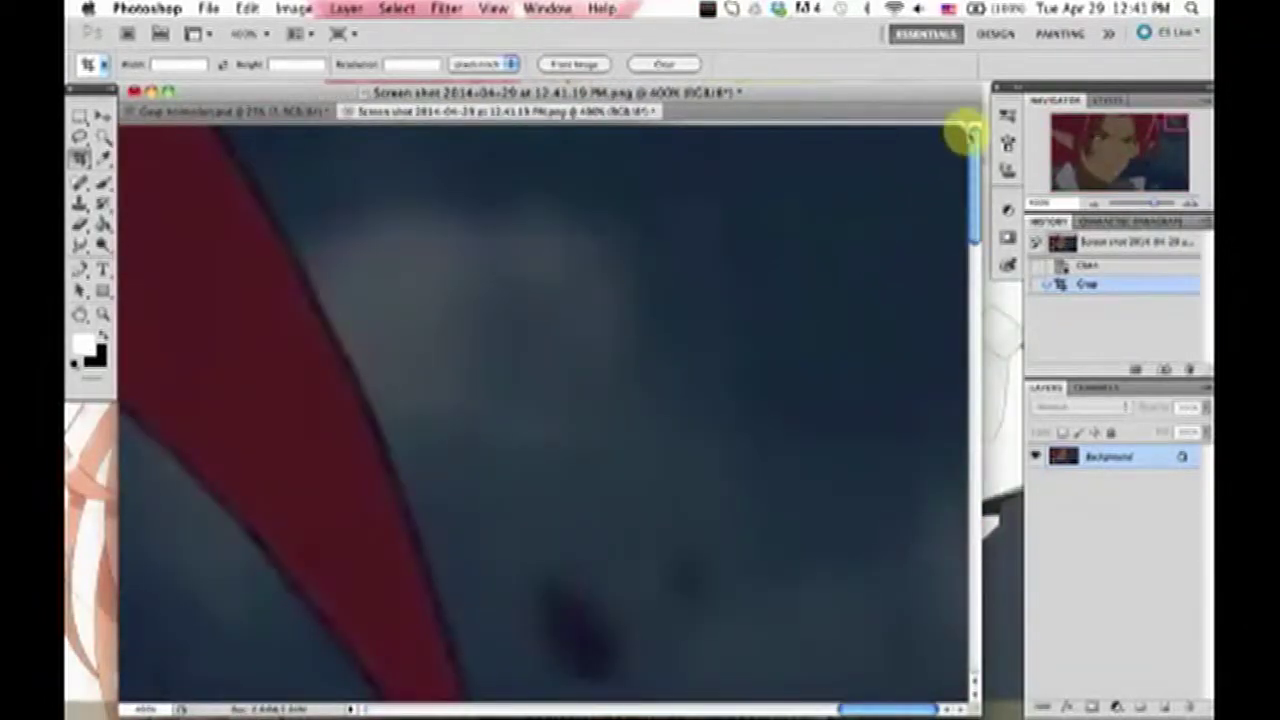
pyautogui.moveTo(965, 127); pyautogui.dragTo(75, 712)
pyautogui.hscroll(-15, 544, 410)
pyautogui.scroll(-15, 544, 410)
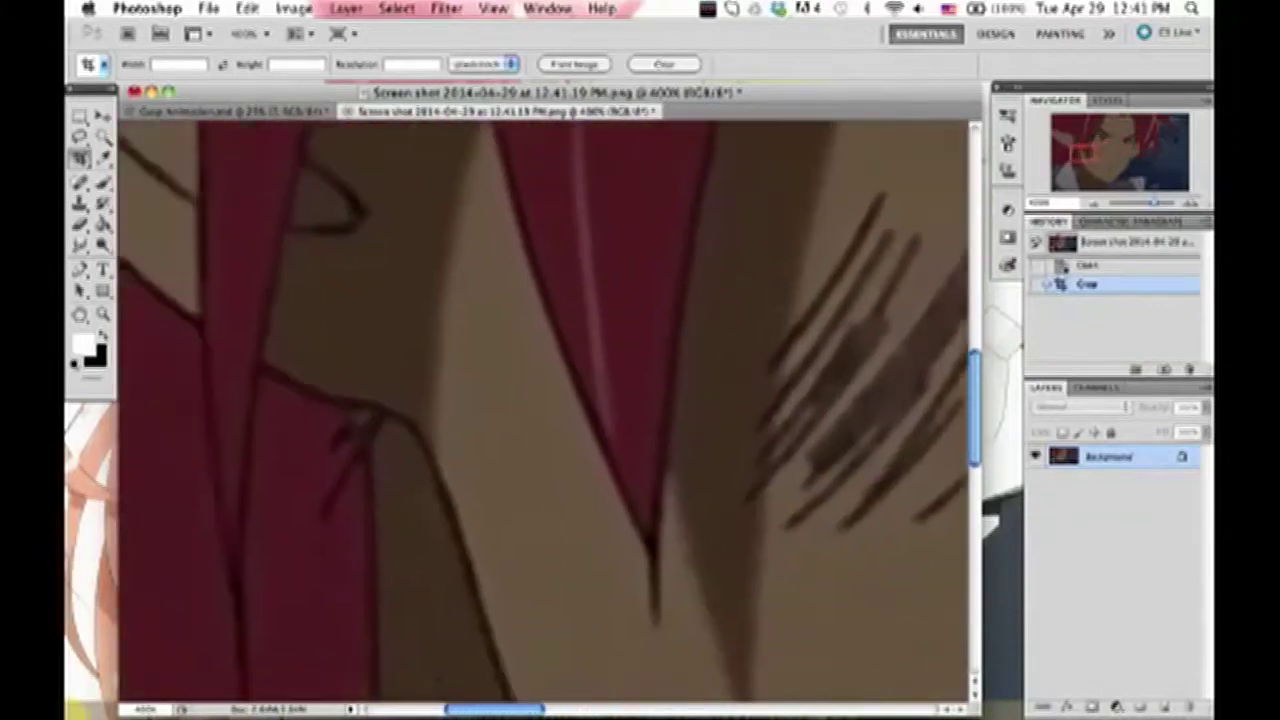
pyautogui.moveTo(75, 712); pyautogui.dragTo(75, 712)
pyautogui.press('Return')
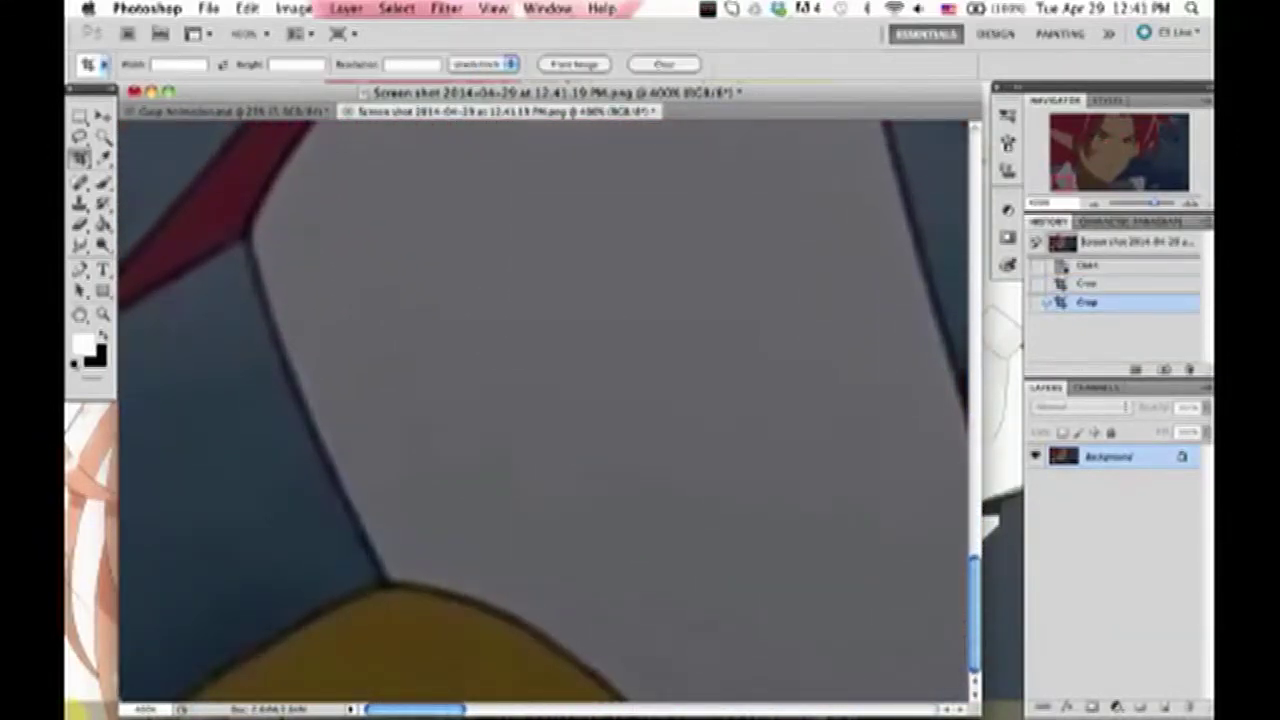
pyautogui.press('super+minus')
pyautogui.press('super+minus')
pyautogui.press('super+minus')
pyautogui.press('super+minus')
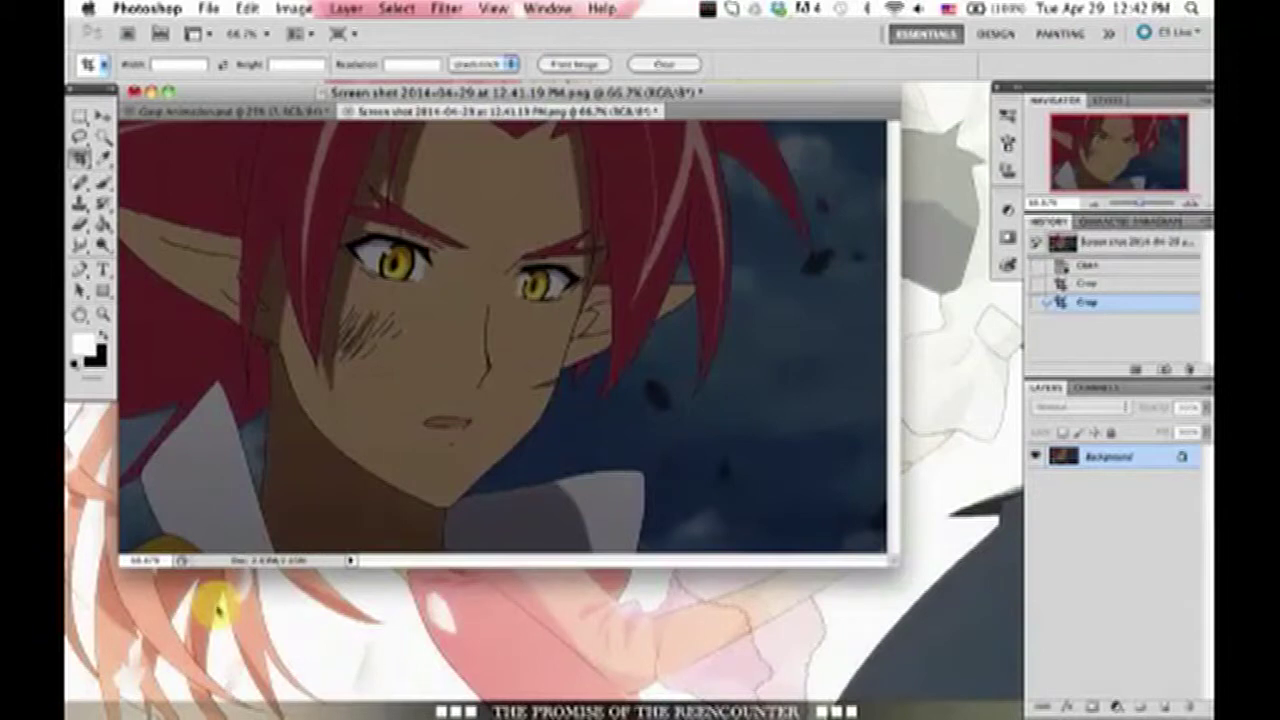
# Select the whole cropped screenshot canvas and make layer 11 active in Gasp Animation.psd, with its window enlarged.
pyautogui.press('super+a')
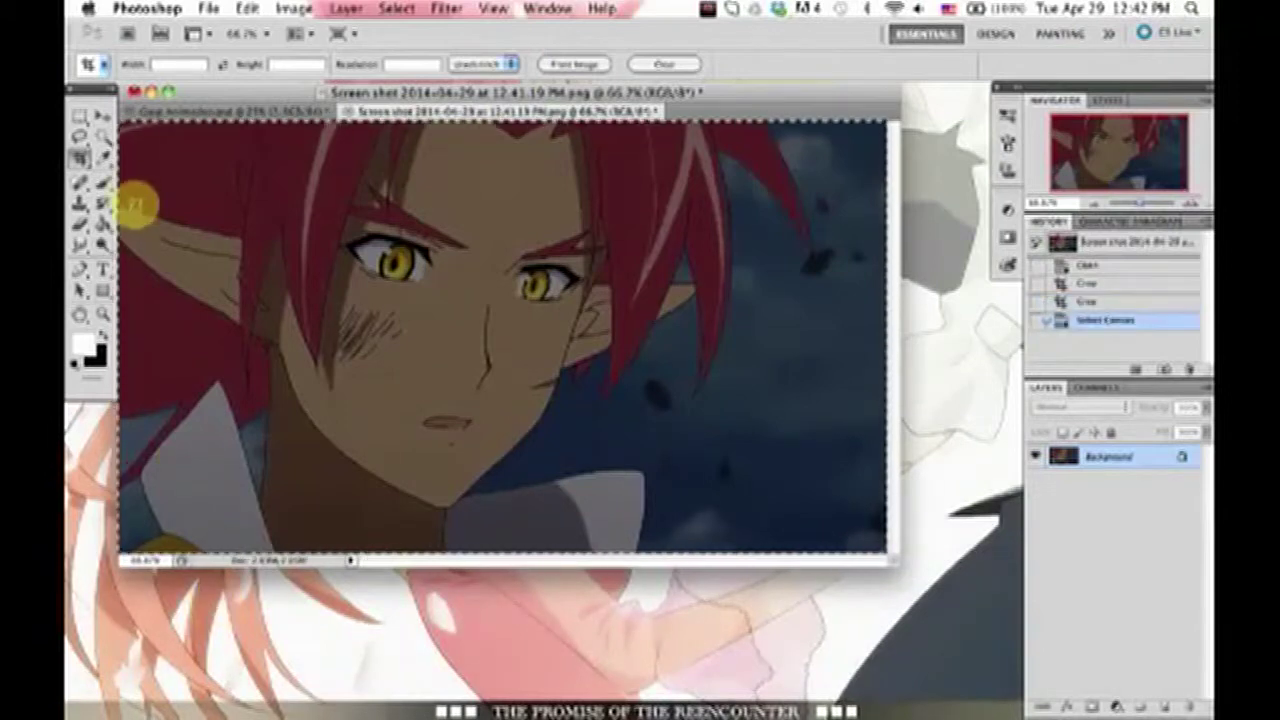
pyautogui.click(250, 114)
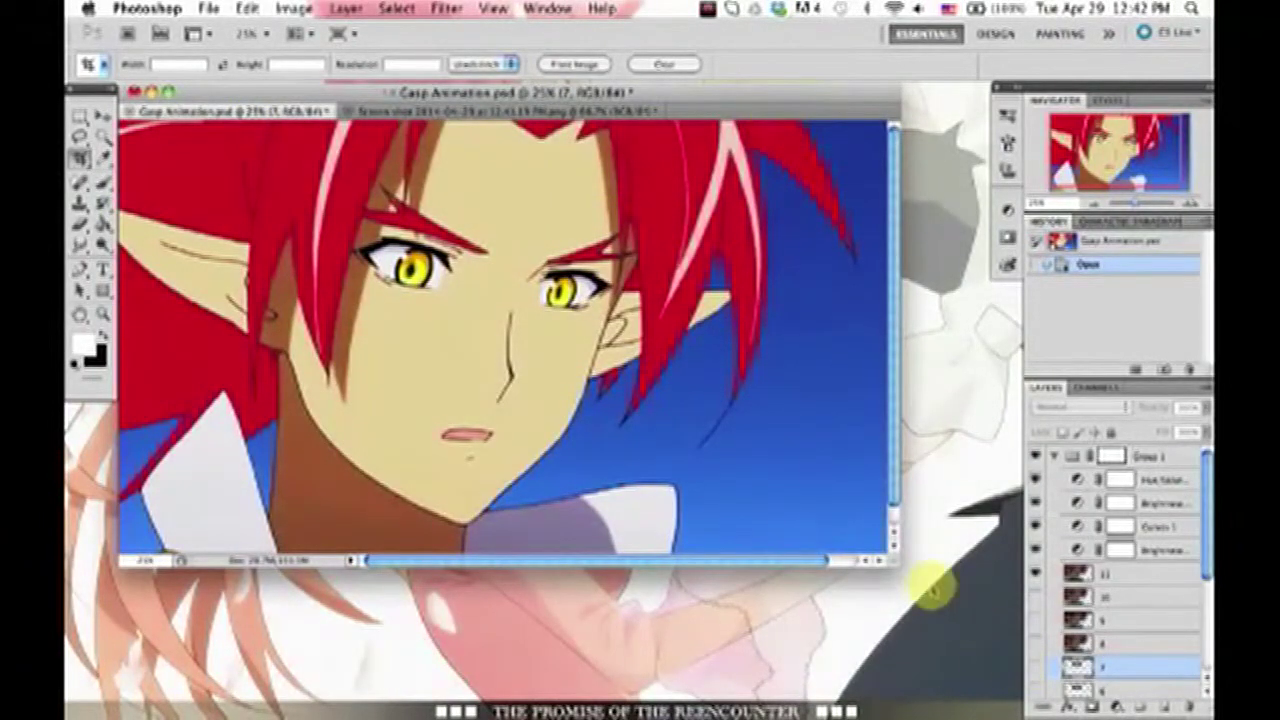
pyautogui.moveTo(888, 552); pyautogui.dragTo(940, 610)
pyautogui.press('super+minus')
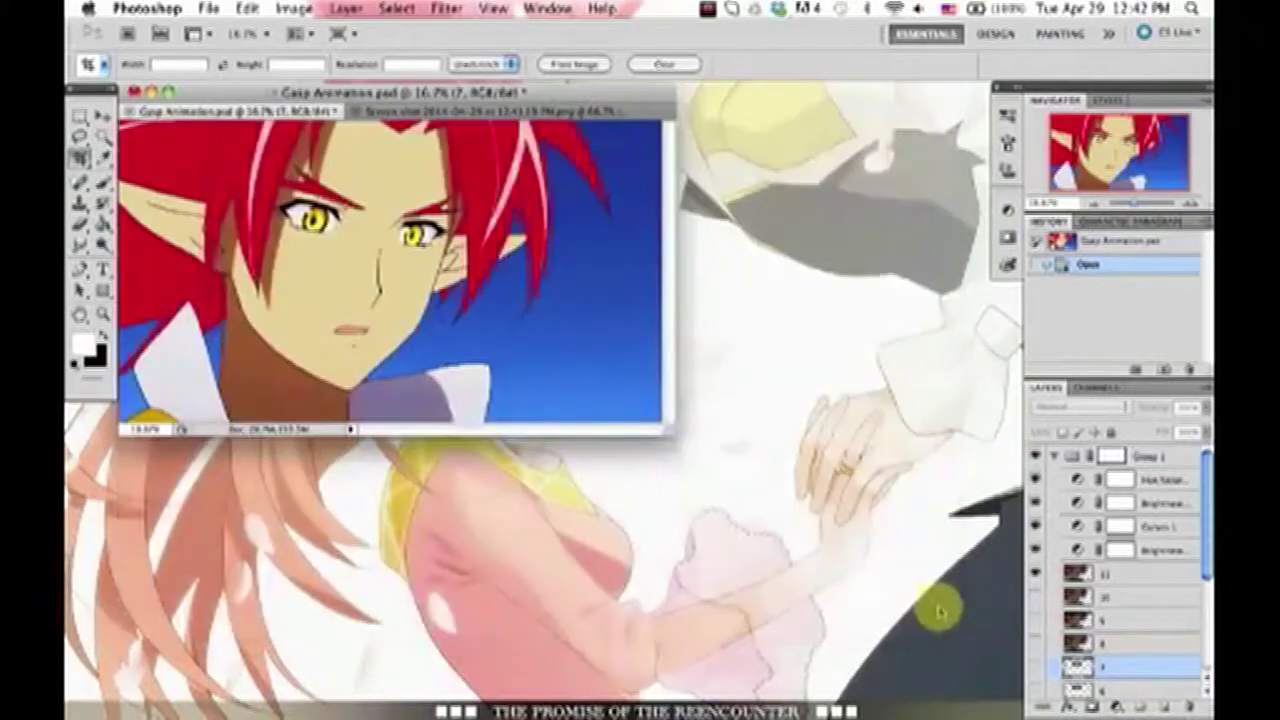
pyautogui.moveTo(668, 430); pyautogui.dragTo(912, 563)
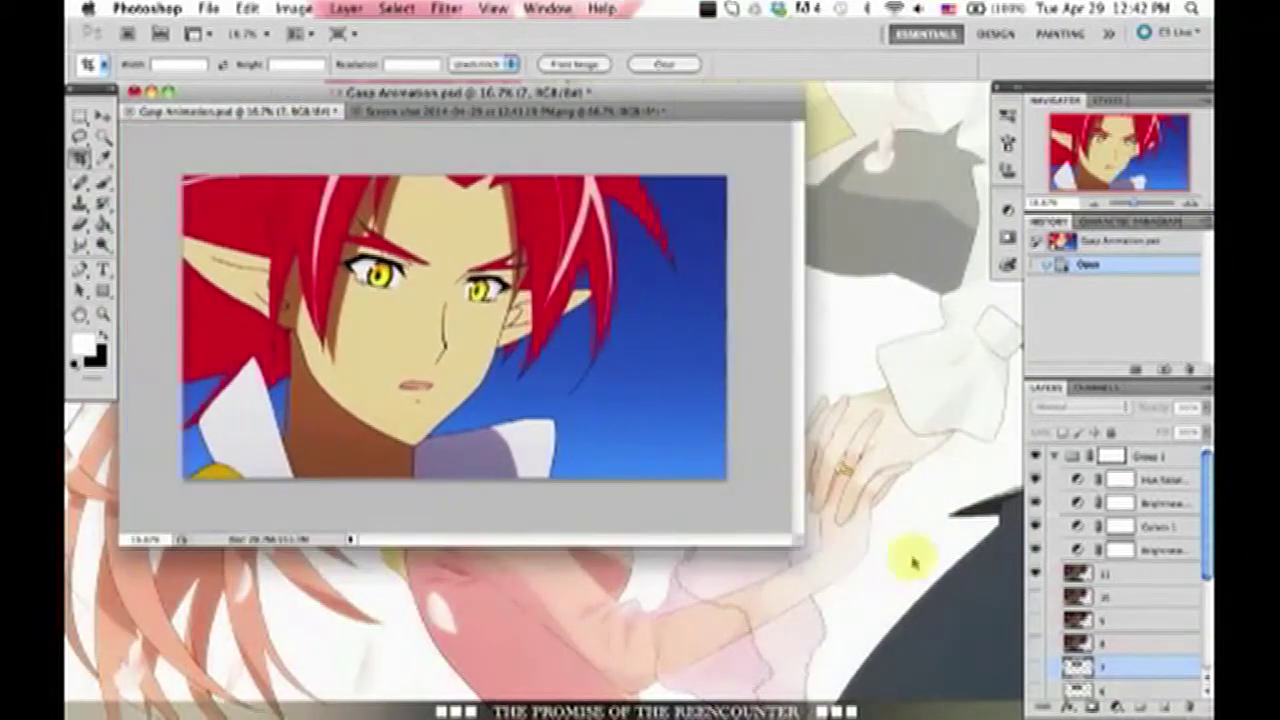
pyautogui.click(1130, 574)
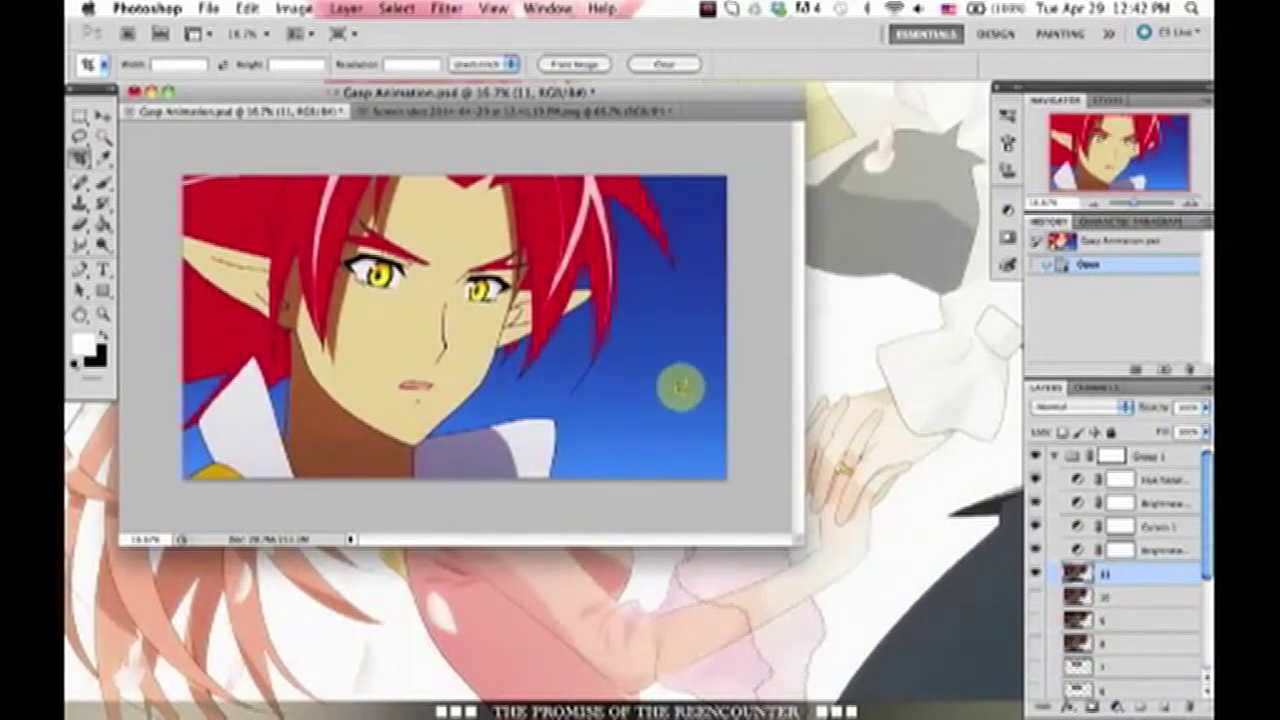
# Check the pixel dimensions, document size and resolution of Gasp Animation.psd.
pyautogui.click(466, 110)
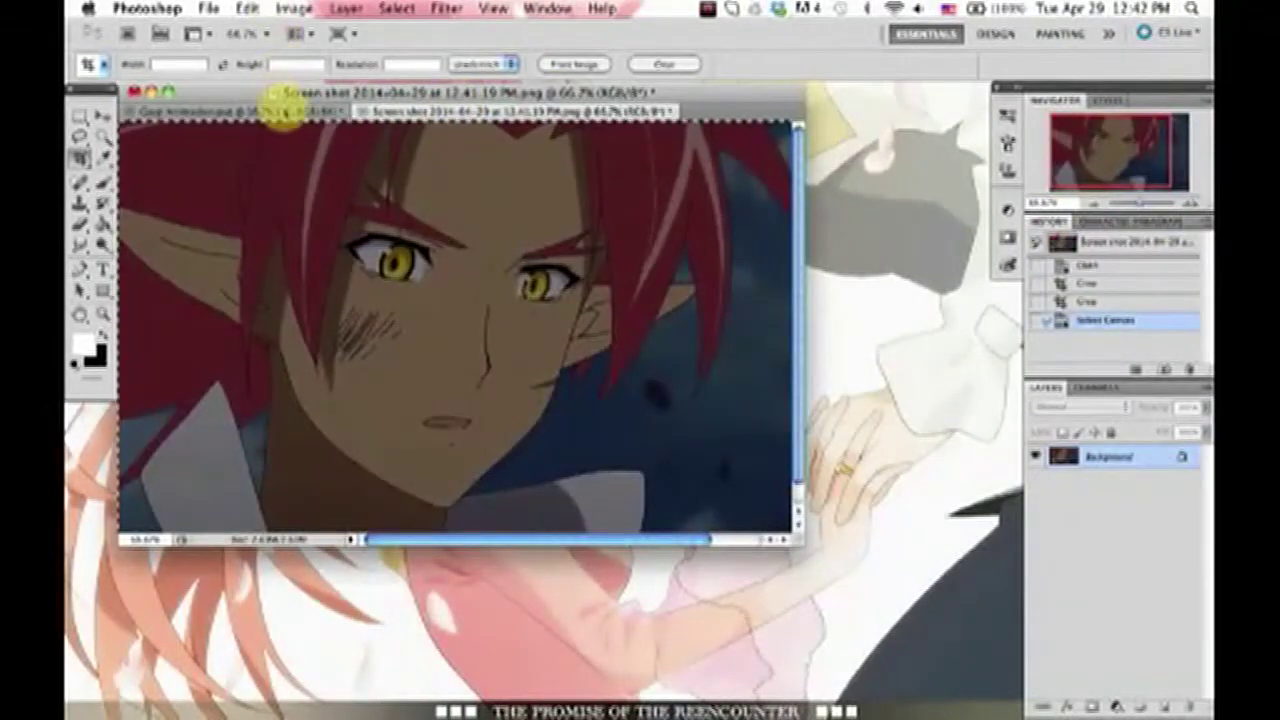
pyautogui.click(283, 110)
pyautogui.click(294, 9)
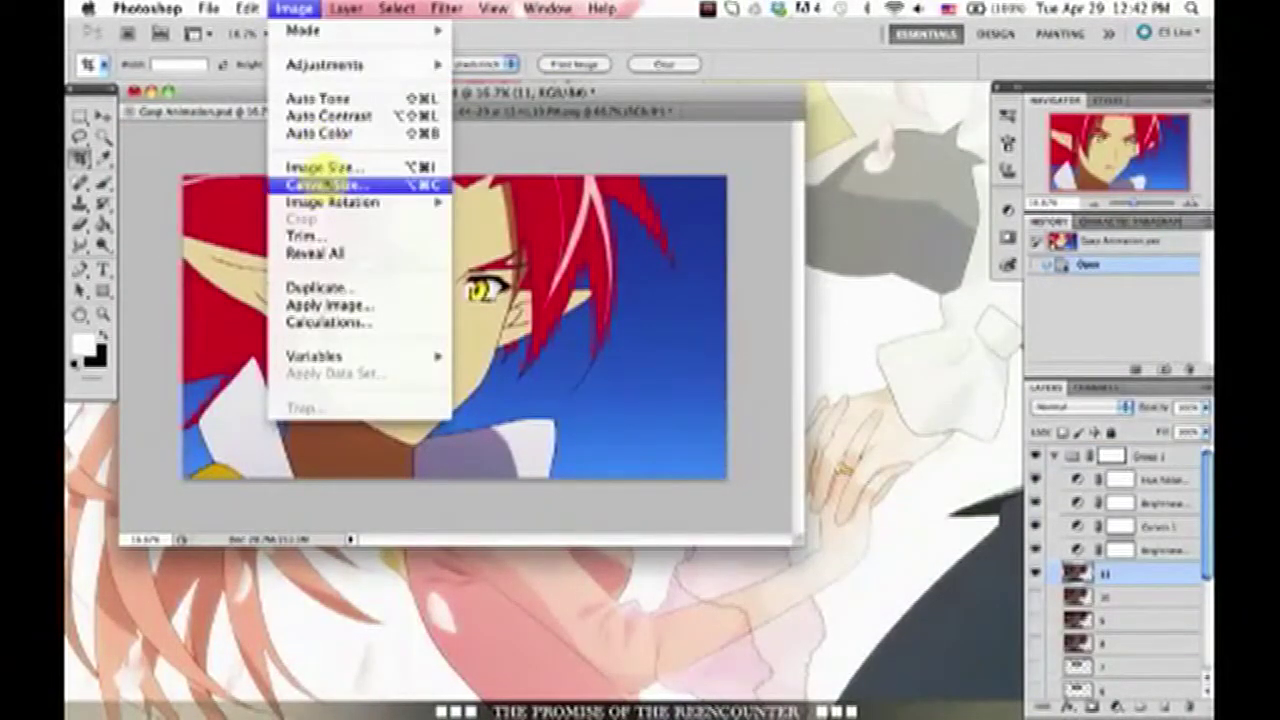
pyautogui.click(318, 167)
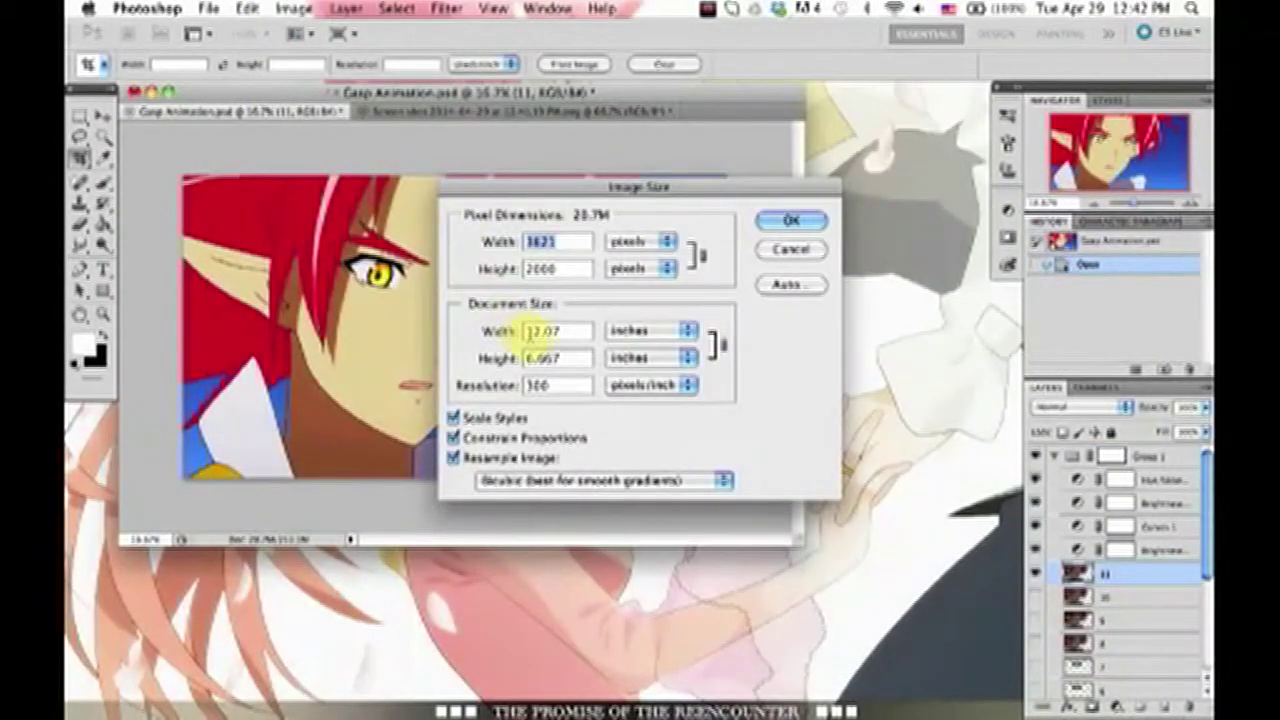
pyautogui.click(789, 219)
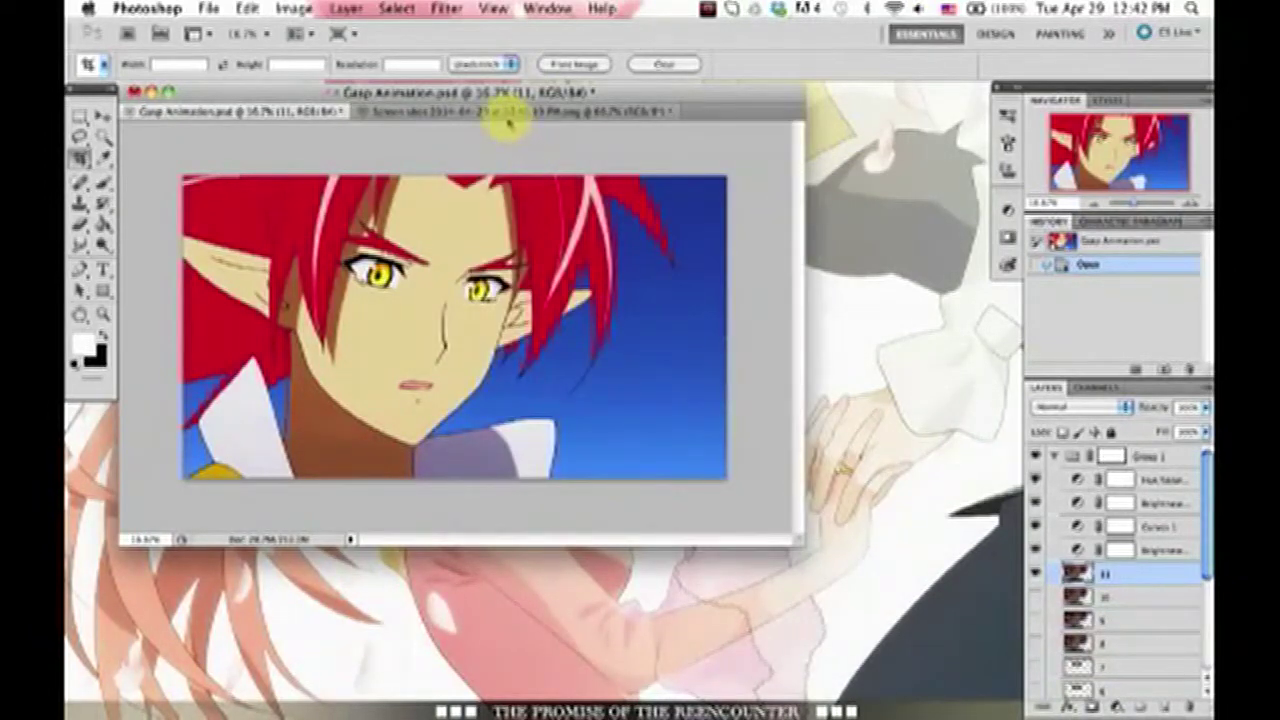
# Resize the screenshot image to a resolution of 300 pixels/inch and a document width of 12.6 inches.
pyautogui.click(510, 114)
pyautogui.click(294, 9)
pyautogui.click(318, 167)
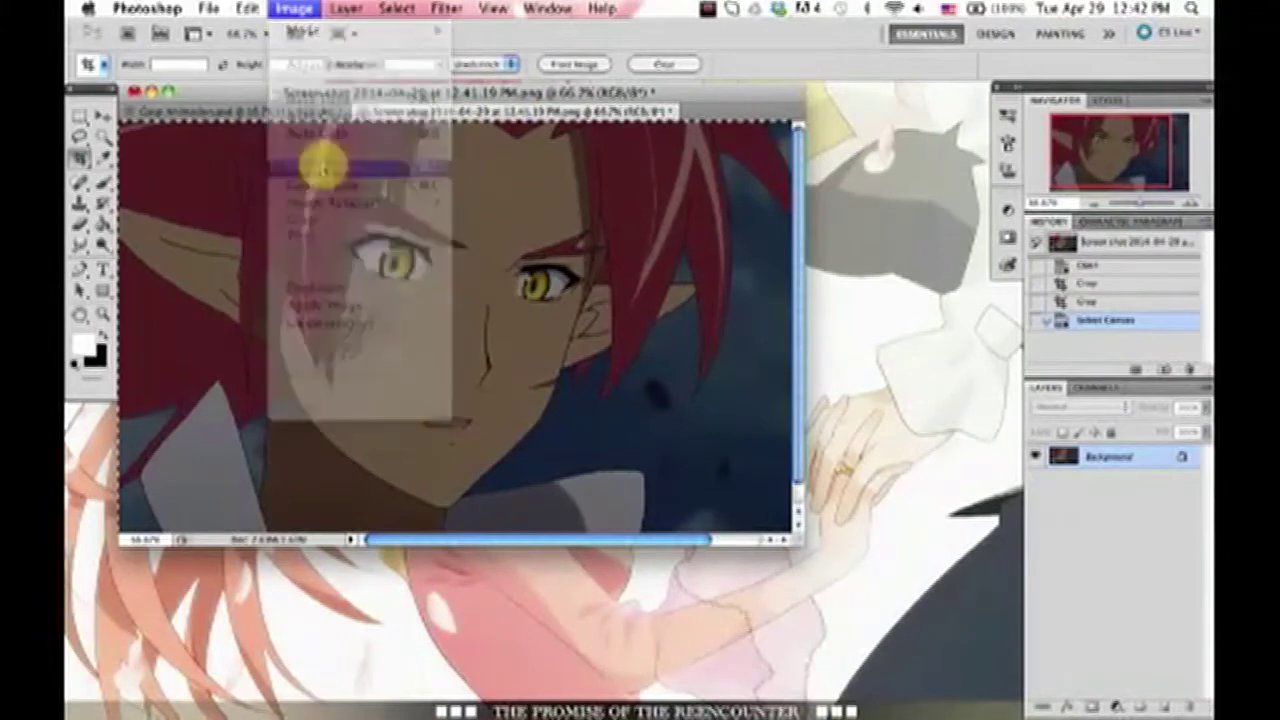
pyautogui.click(586, 380)
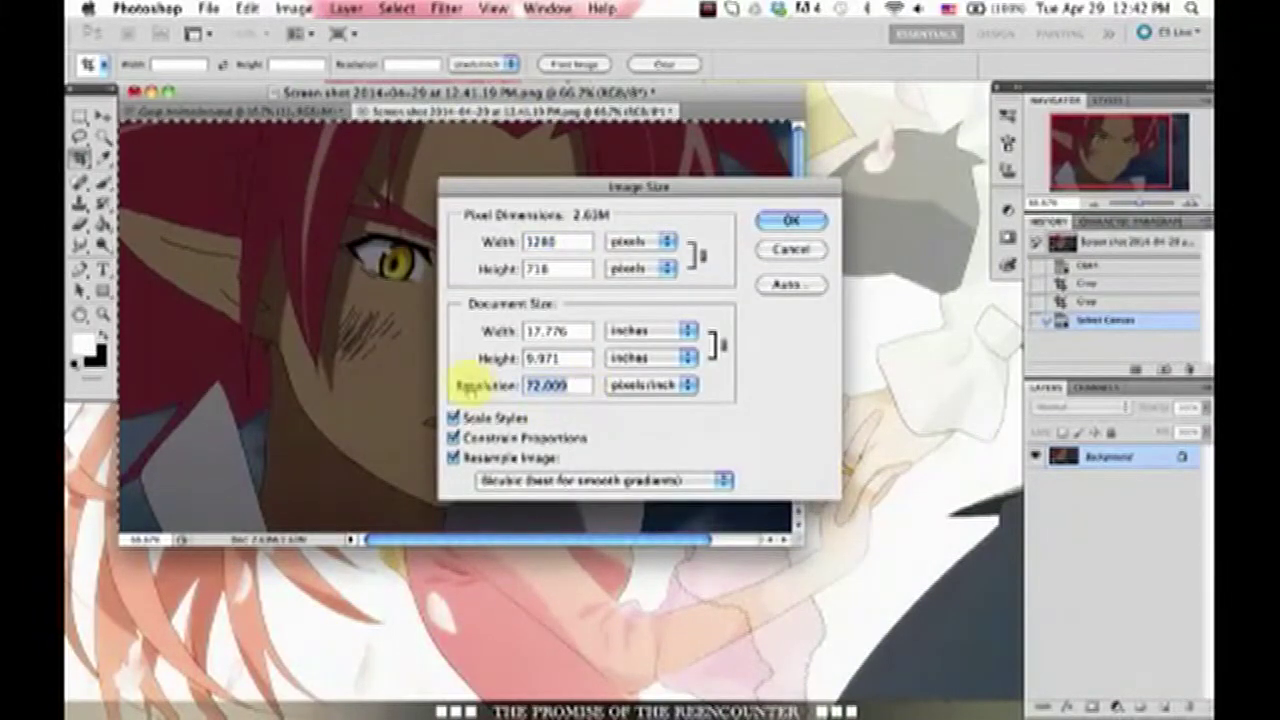
pyautogui.write('10')
pyautogui.write('0')
pyautogui.moveTo(572, 338); pyautogui.dragTo(490, 338)
pyautogui.write('12.6')
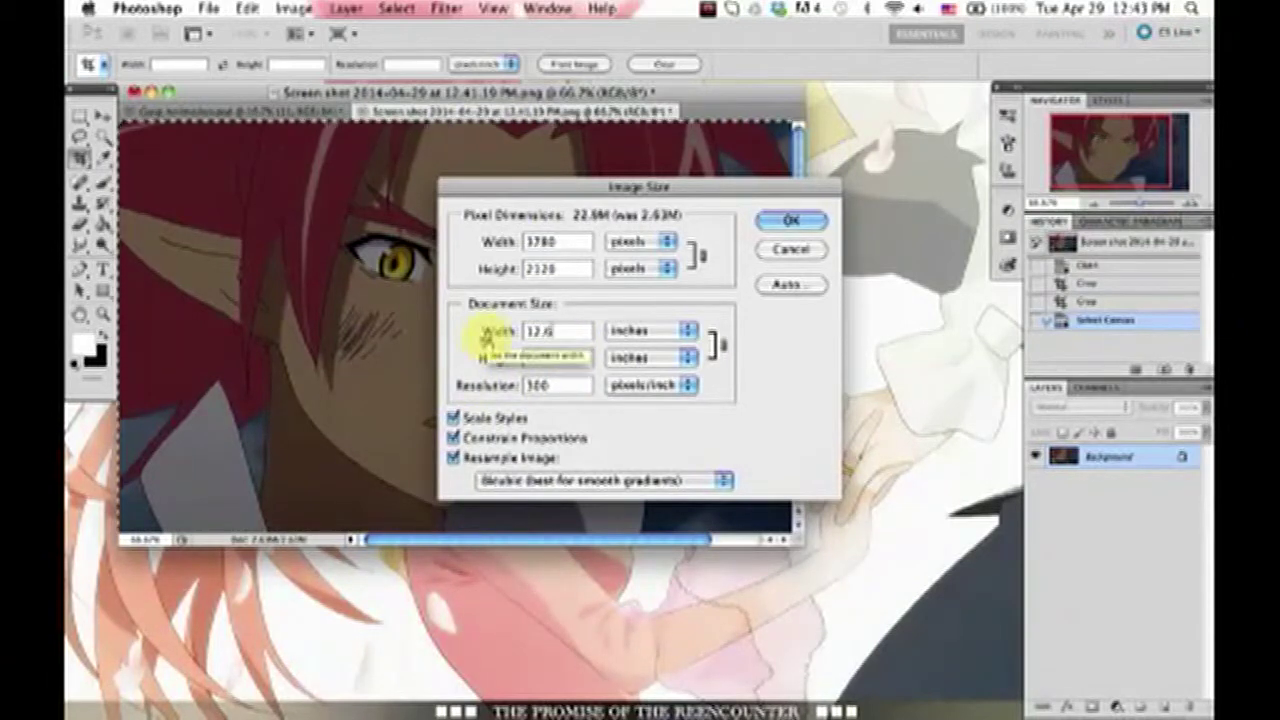
pyautogui.click(776, 219)
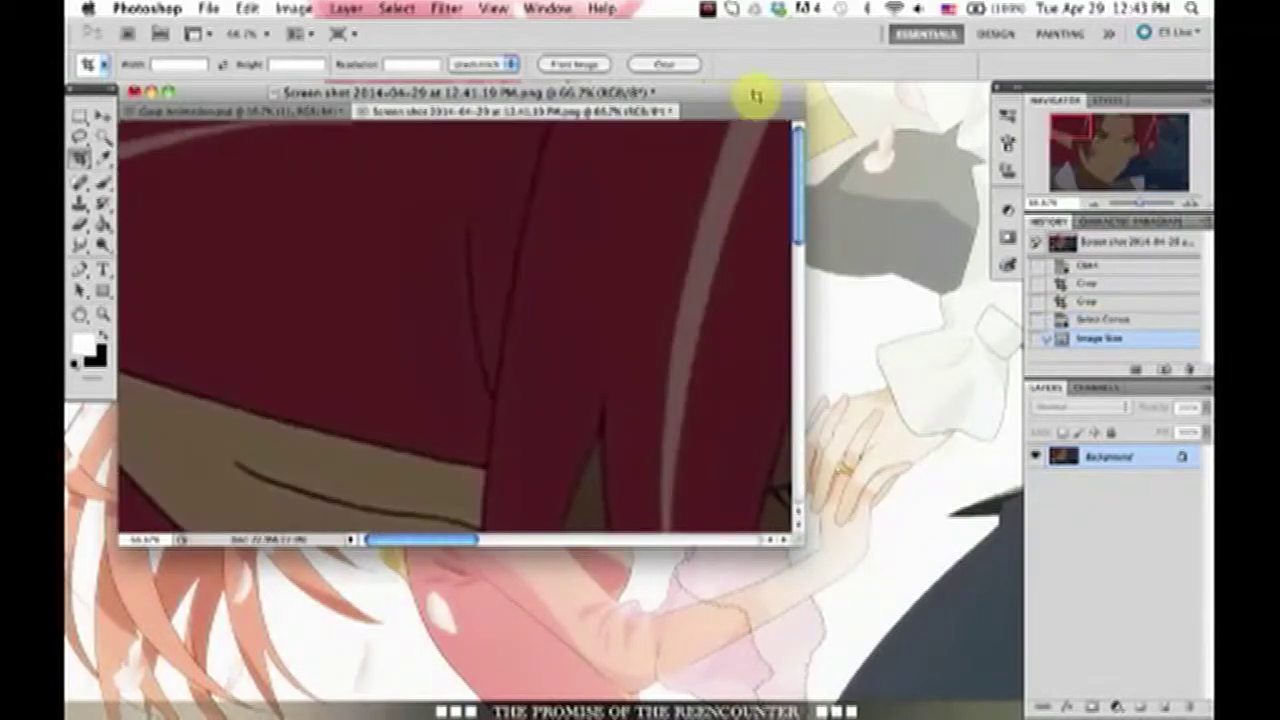
# Copy the entire resized screenshot and paste it into Gasp Animation.psd directly above layer 11.
pyautogui.press('super+minus')
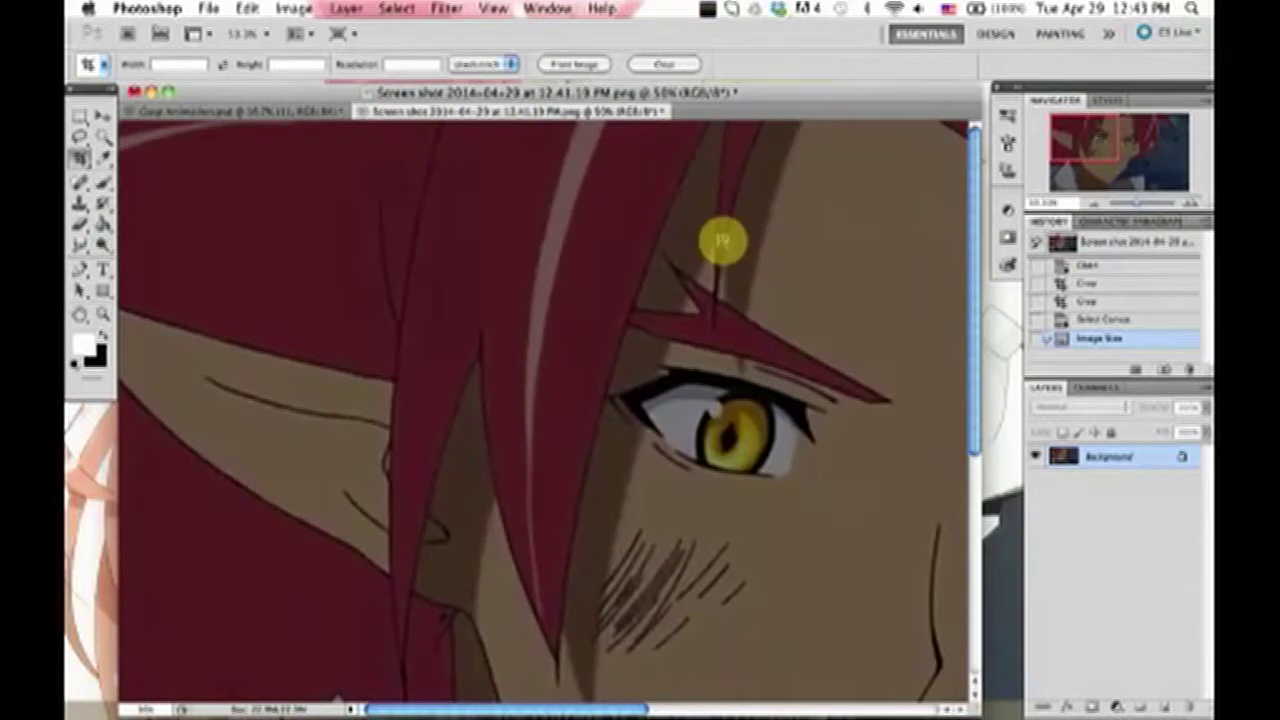
pyautogui.press('super+minus')
pyautogui.press('super+minus')
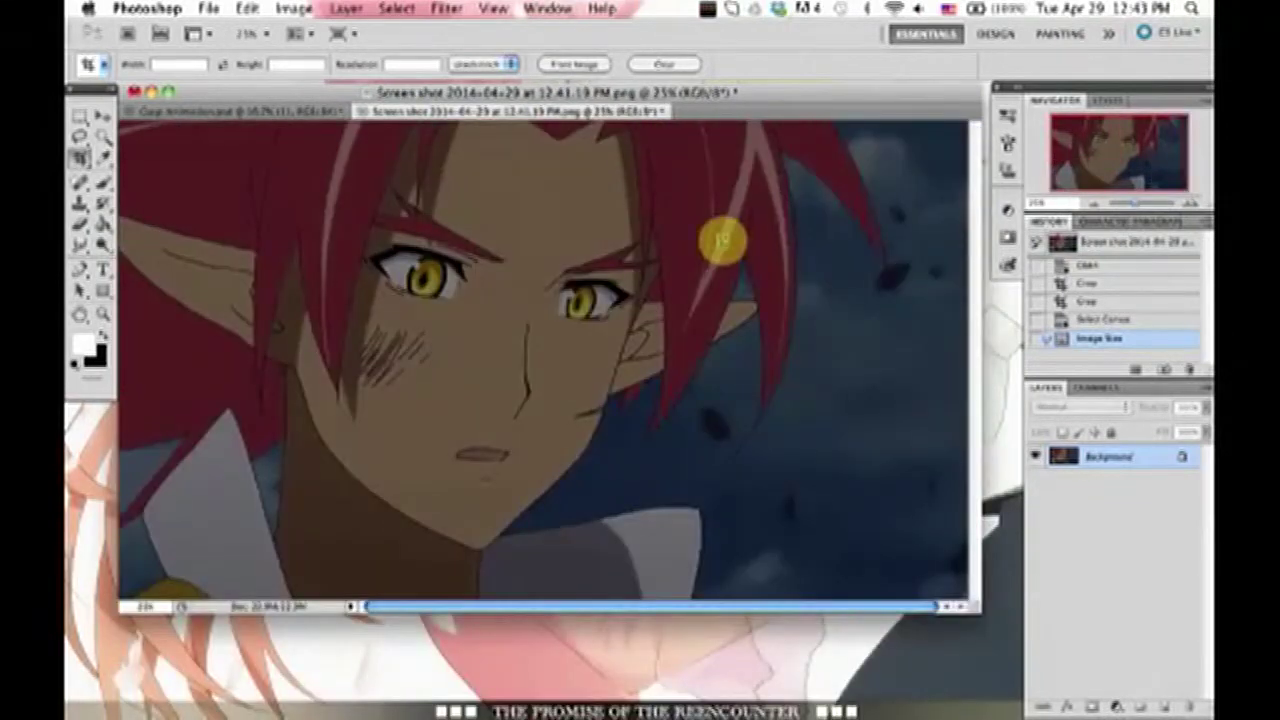
pyautogui.press('super+a')
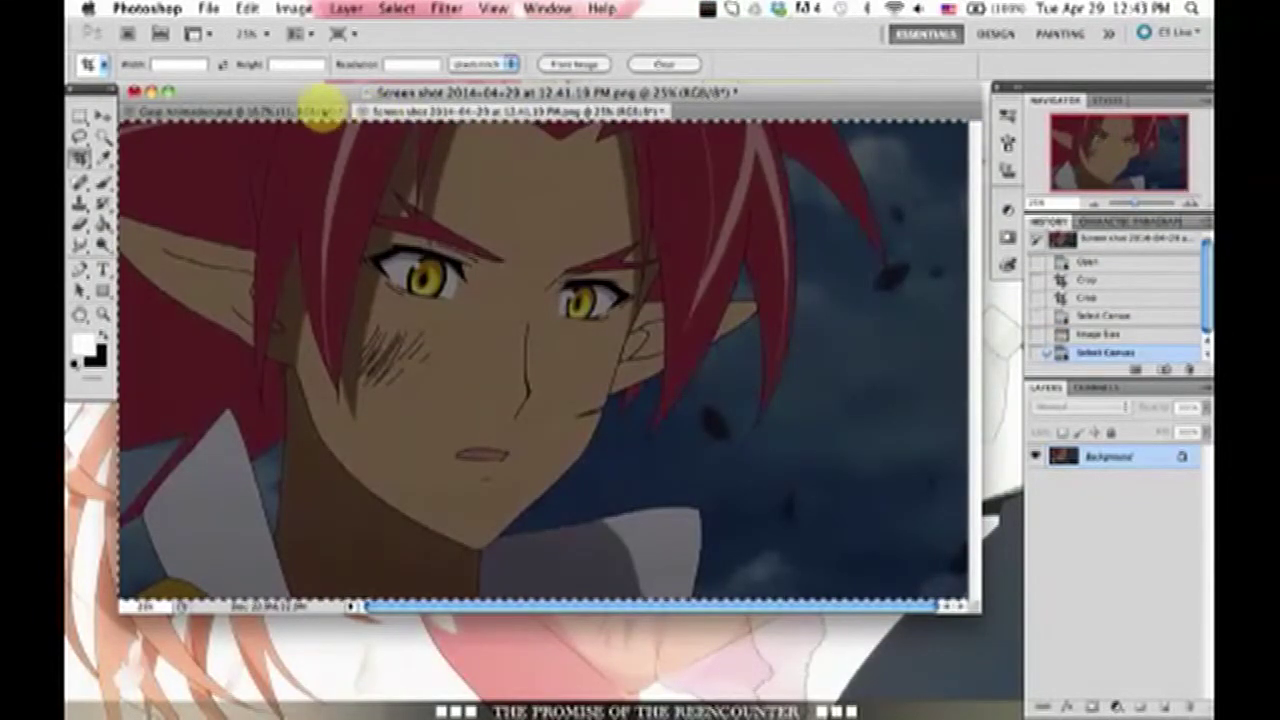
pyautogui.click(322, 108)
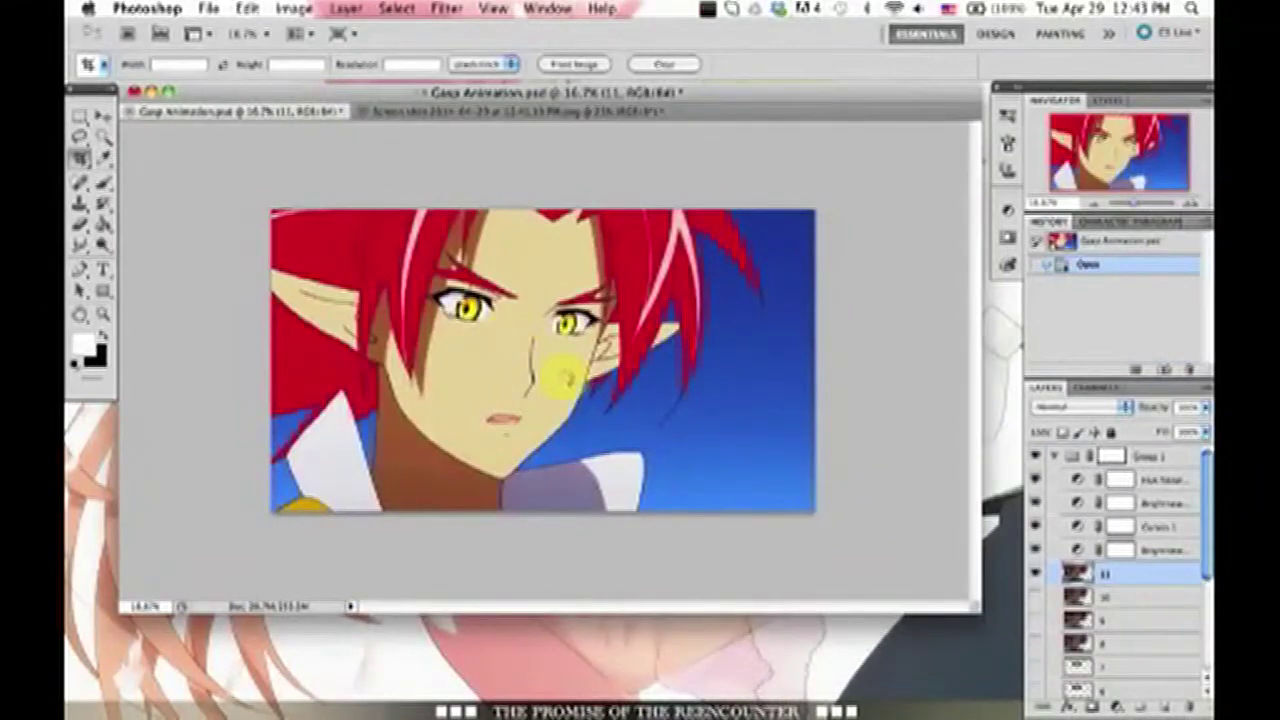
pyautogui.press('super+v')
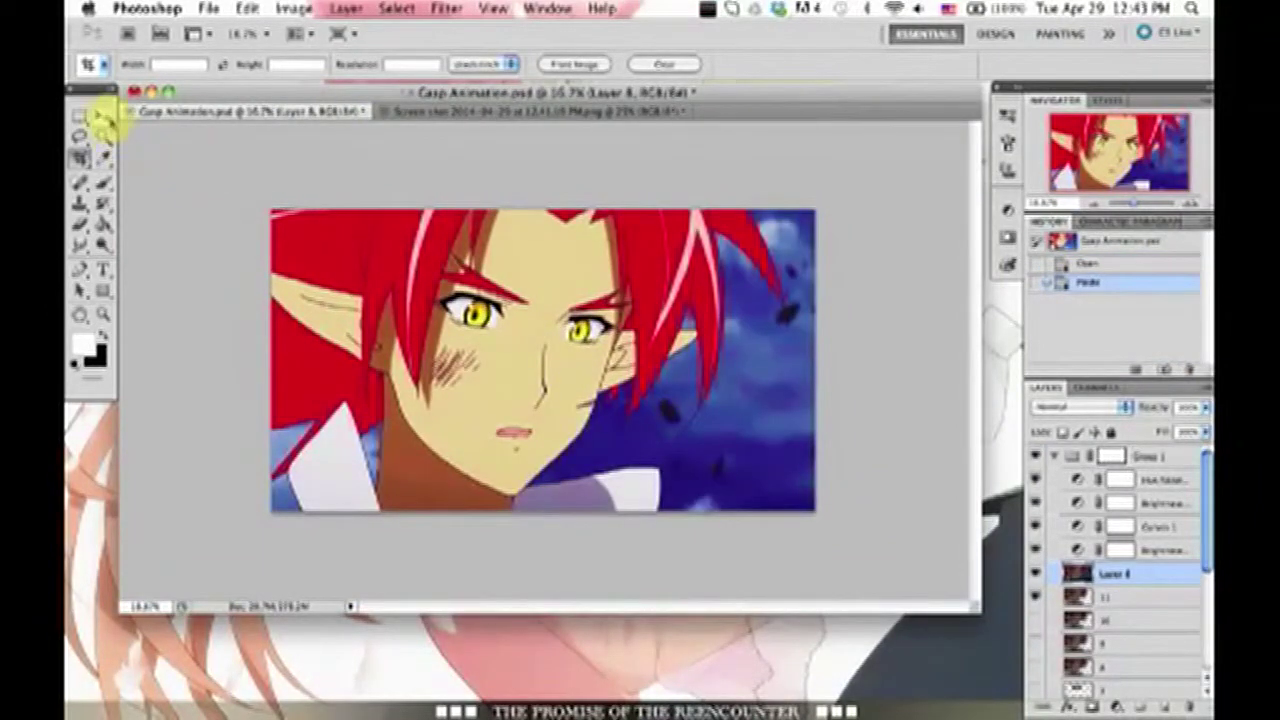
# Scale the pasted frame down to fit the canvas and hide the four adjustment layers and layer 11.
pyautogui.click(103, 116)
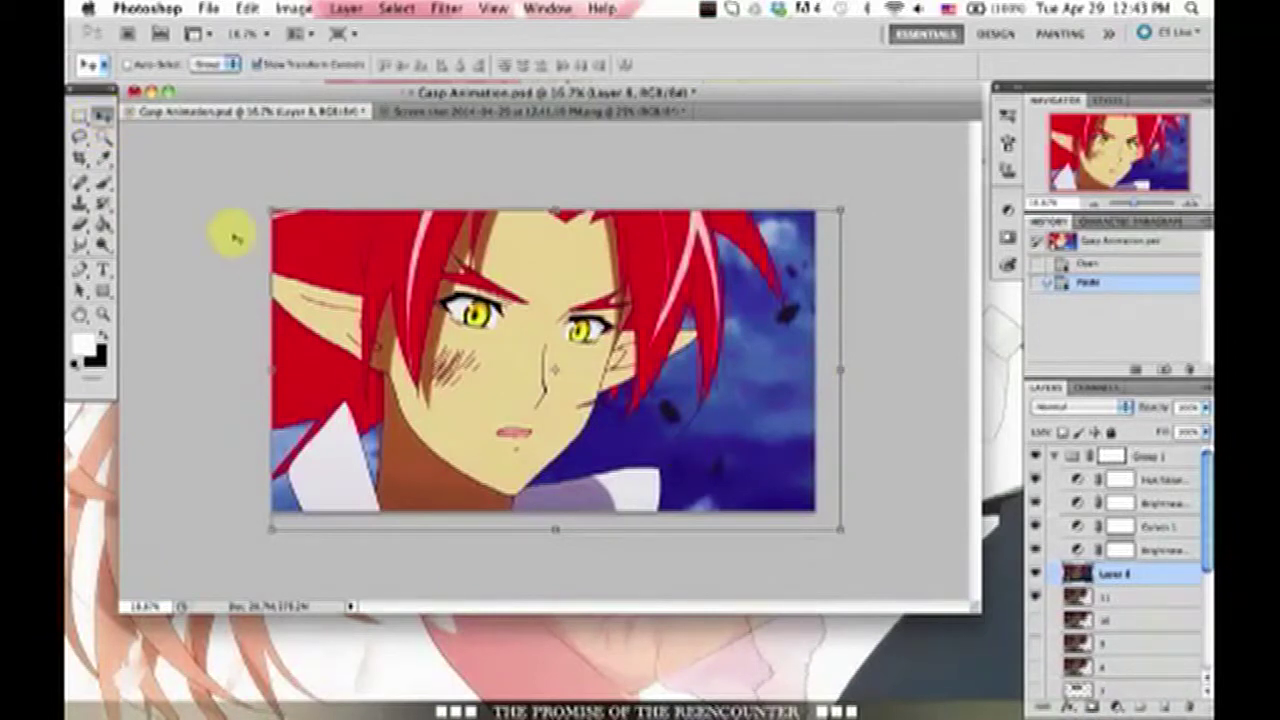
pyautogui.moveTo(840, 530); pyautogui.dragTo(816, 519)
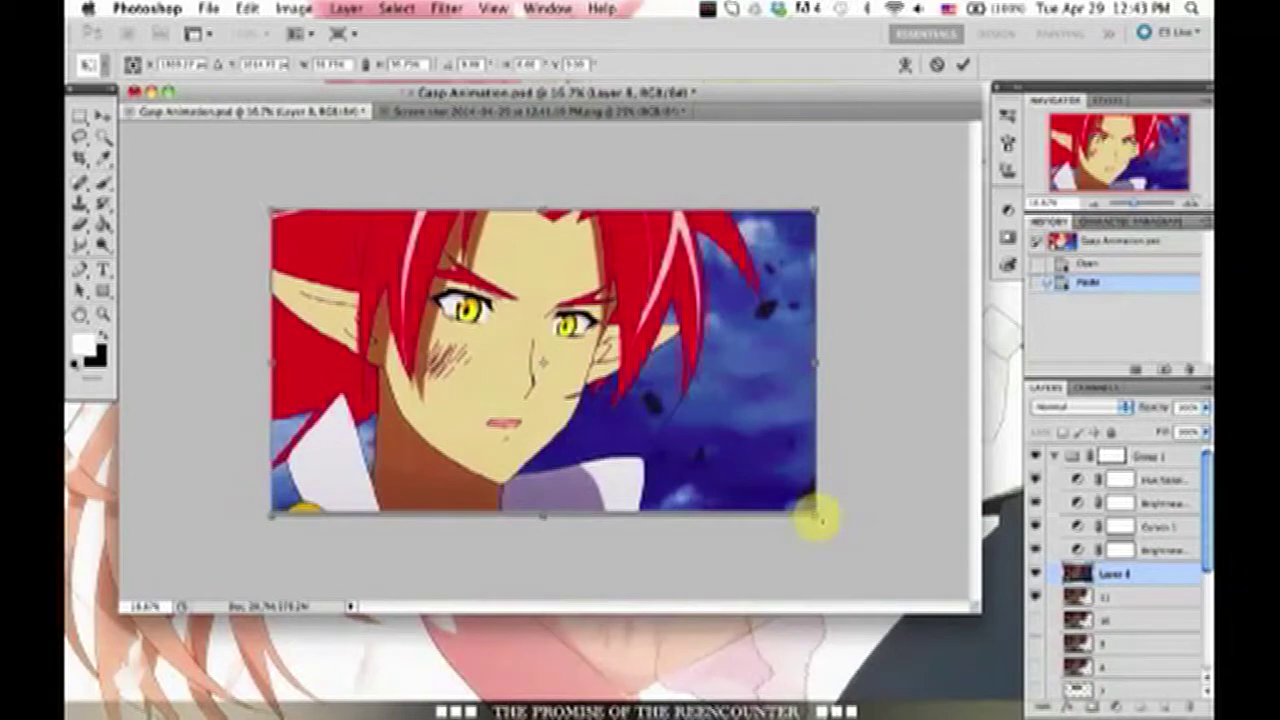
pyautogui.press('Return')
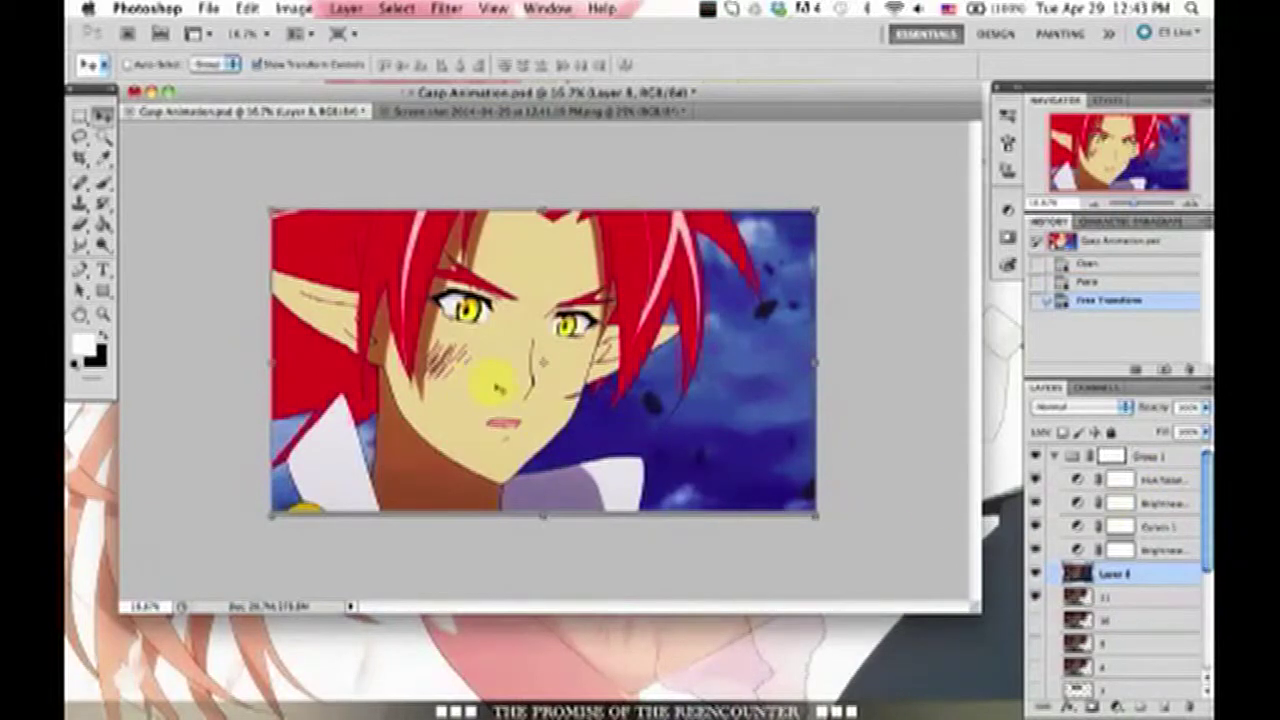
pyautogui.moveTo(1037, 478); pyautogui.dragTo(1032, 560)
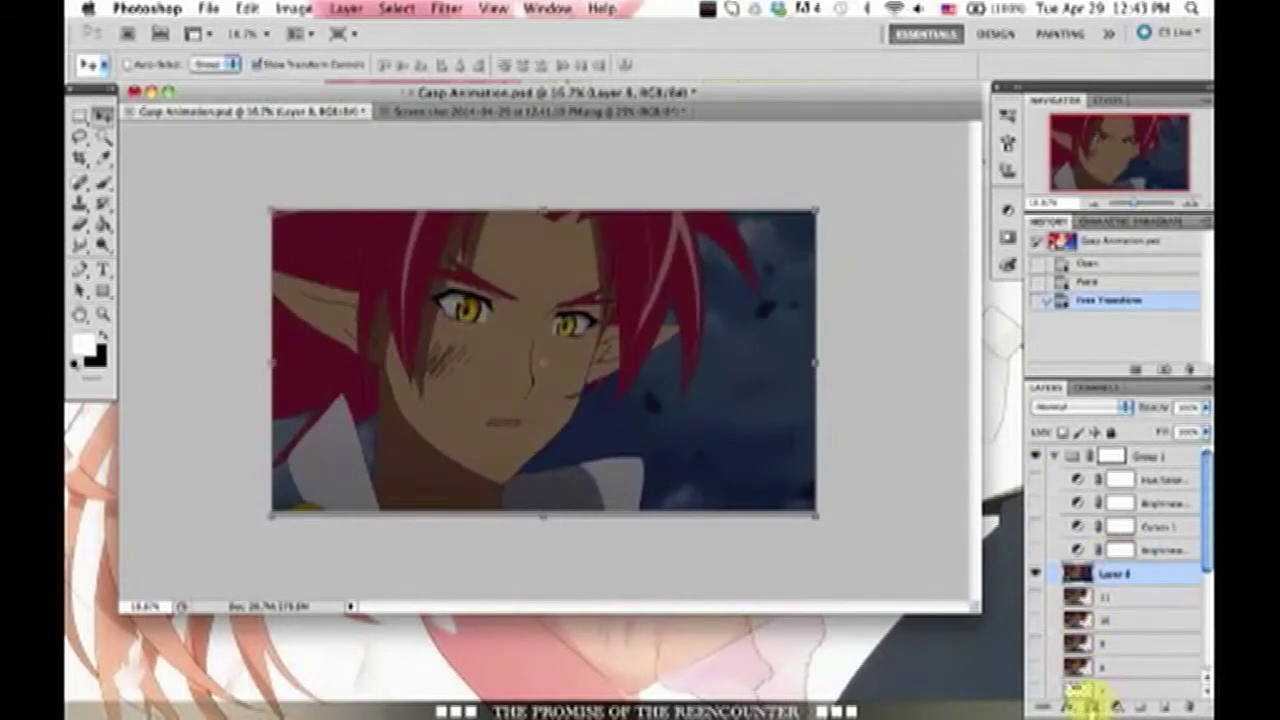
pyautogui.click(1090, 704)
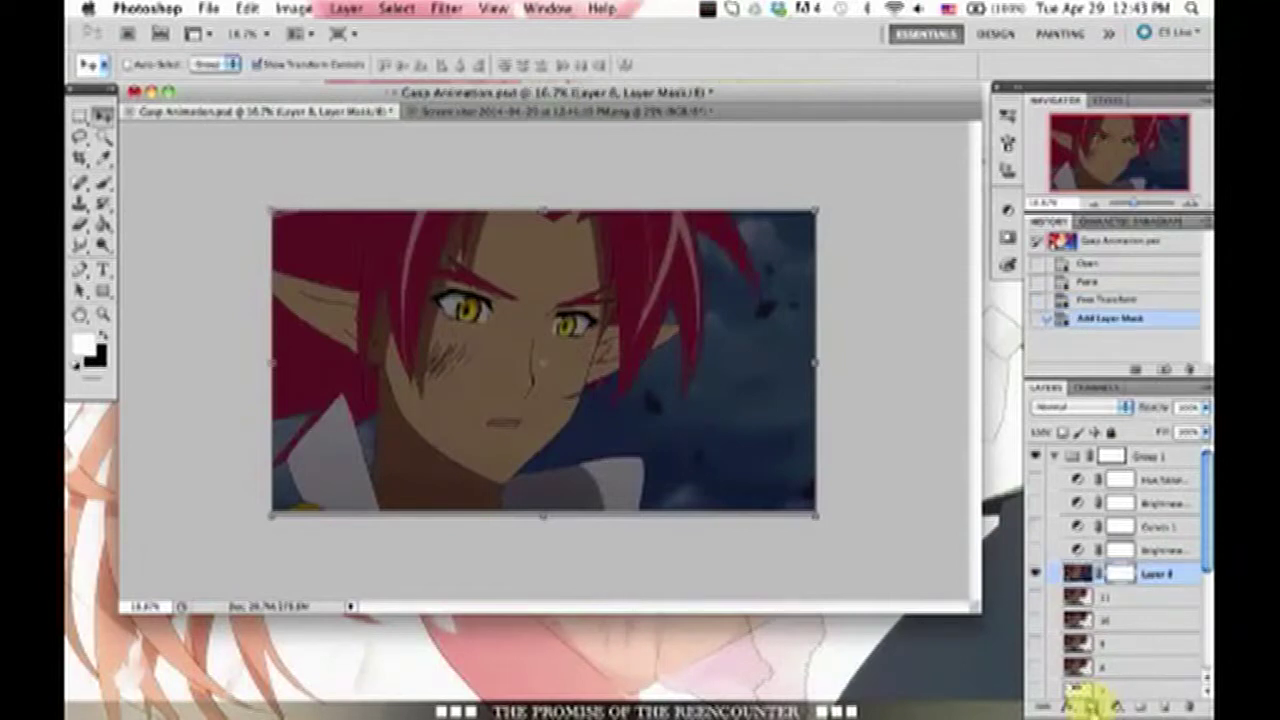
pyautogui.hotkey('ctrl', 'z')
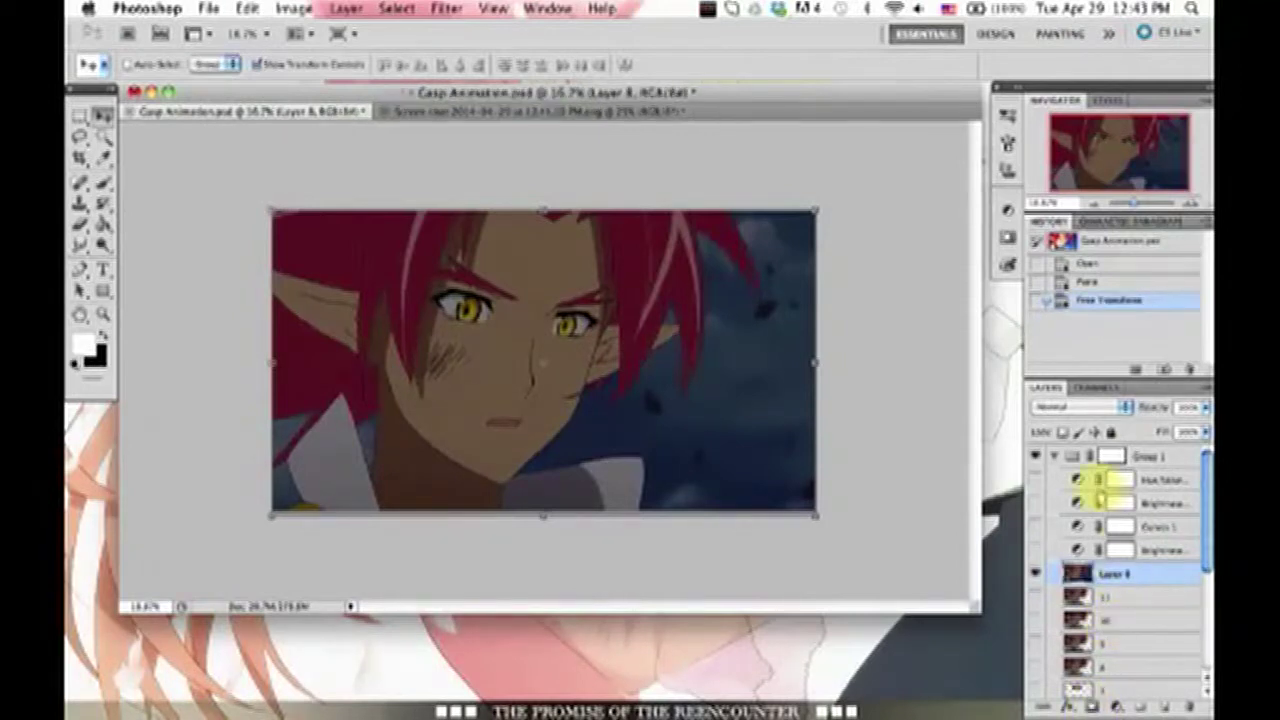
pyautogui.click(1066, 457)
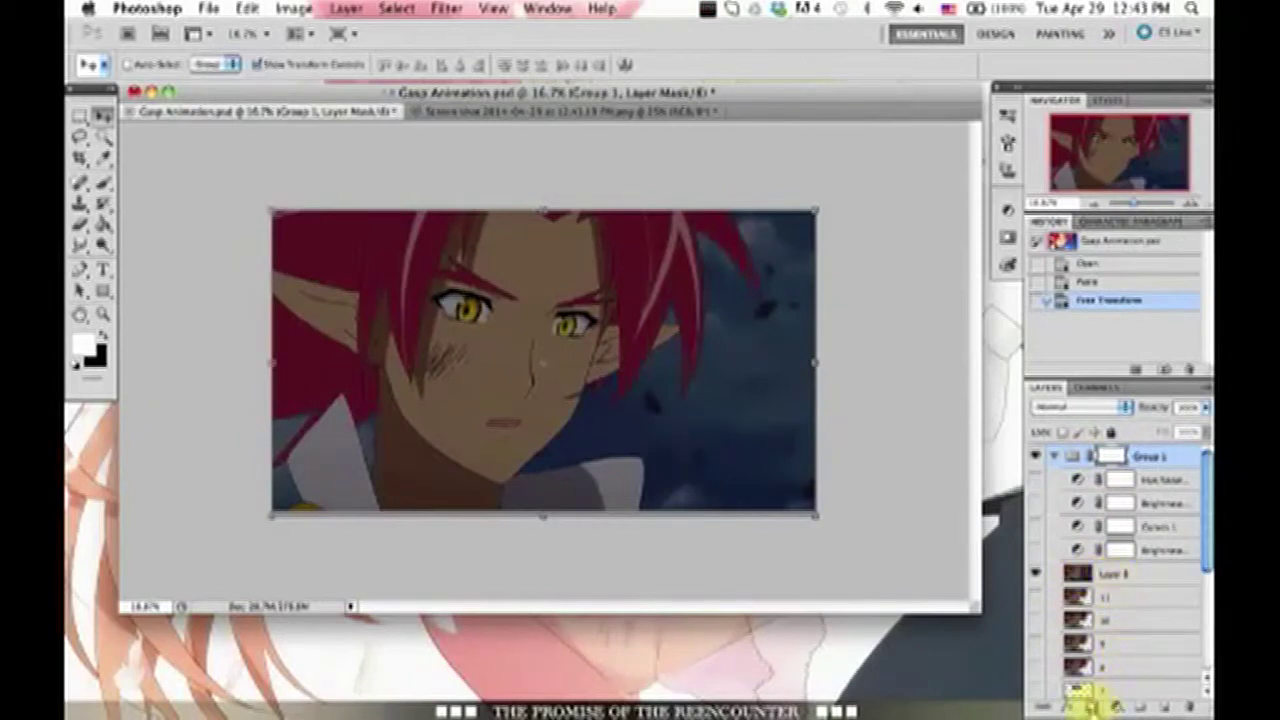
pyautogui.click(1093, 705)
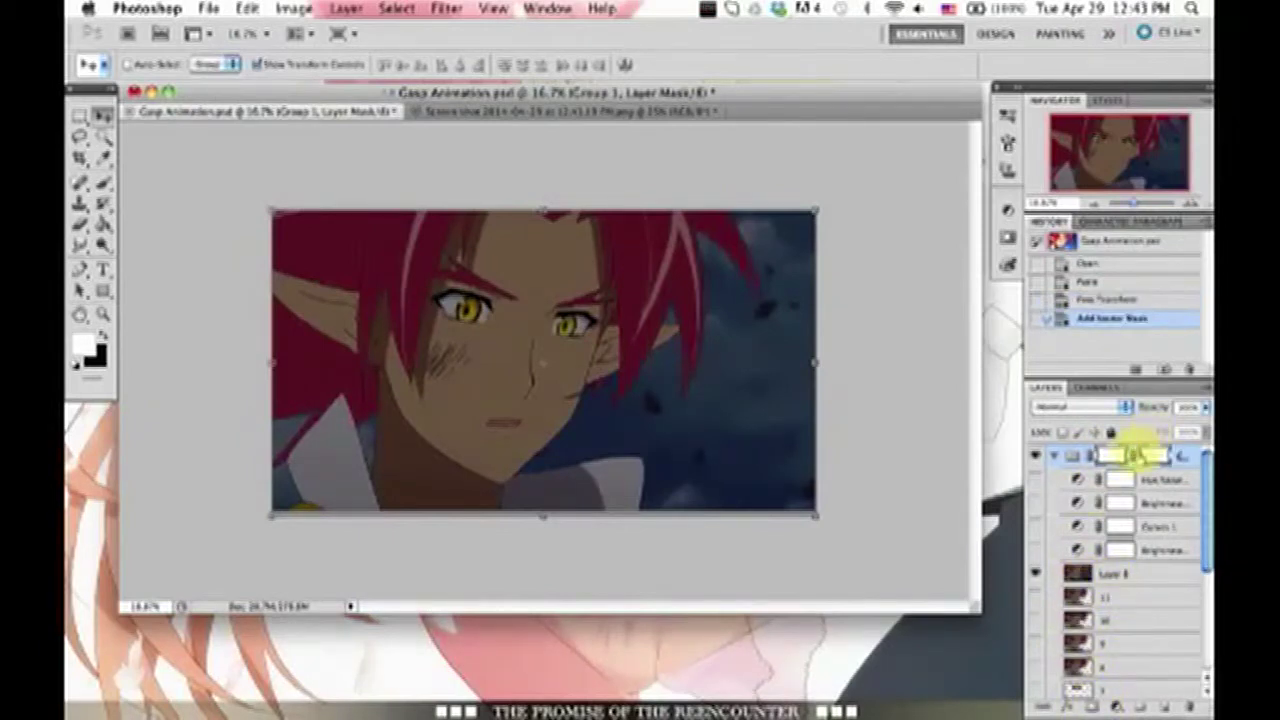
pyautogui.hotkey('ctrl', 'z')
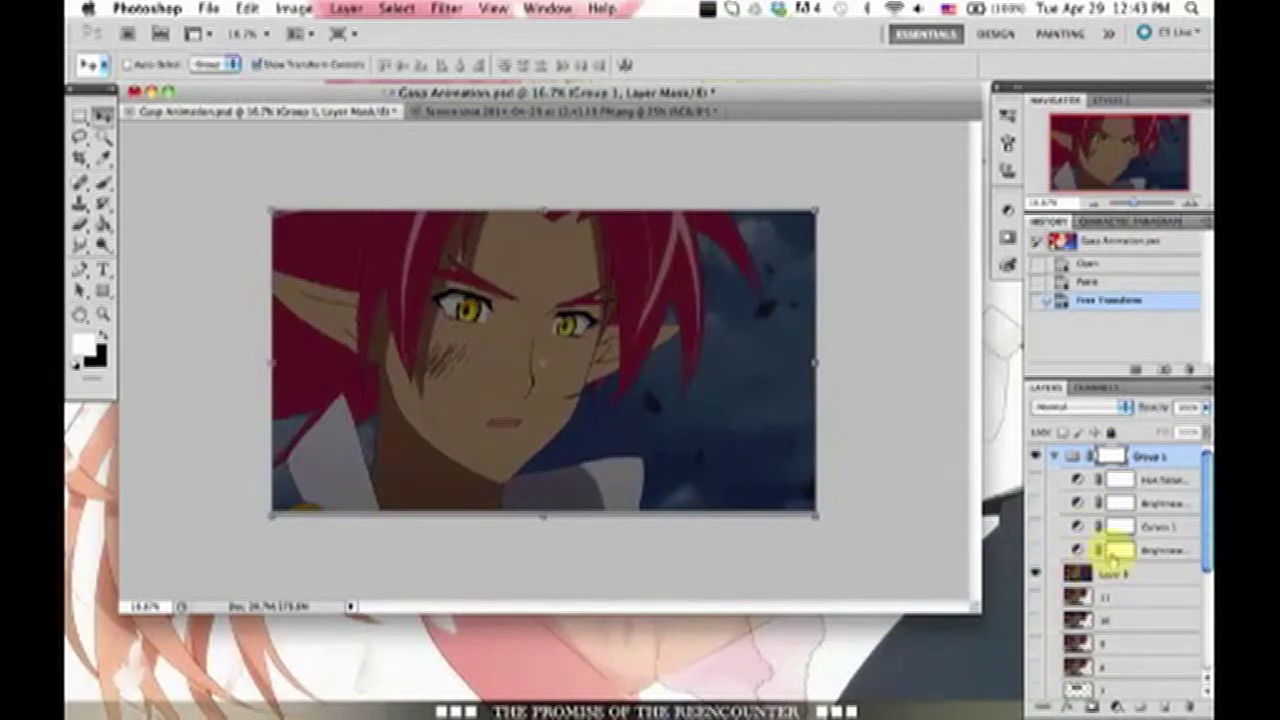
# Show the Brightness/Contrast 1 adjustment layer directly above Layer 8 and open its settings.
pyautogui.click(1115, 551)
pyautogui.click(1036, 551)
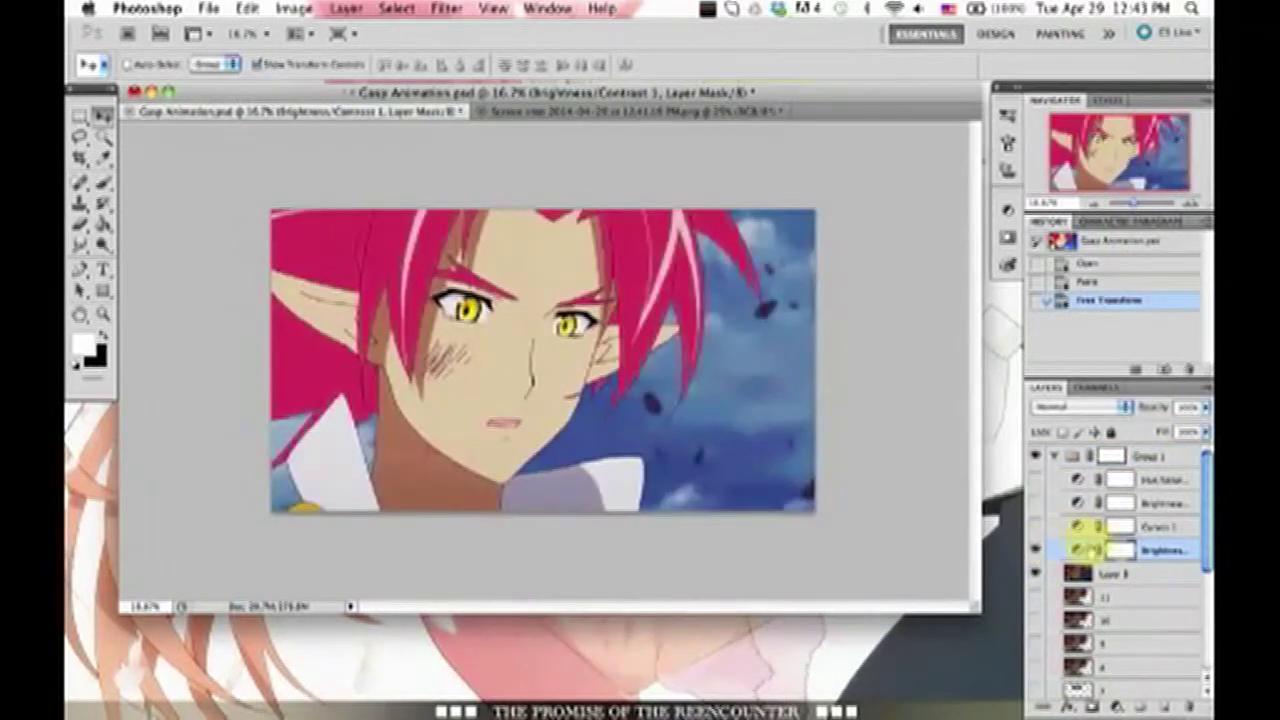
pyautogui.doubleClick(1118, 549)
pyautogui.click(725, 356)
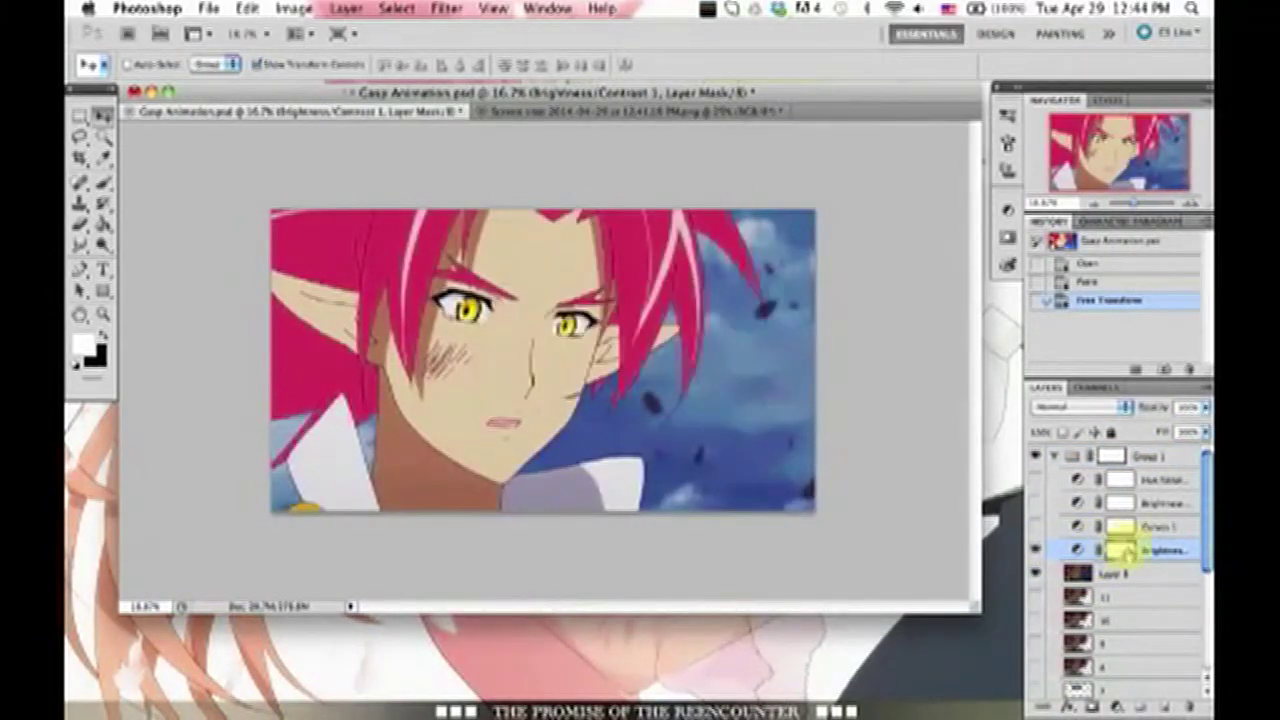
pyautogui.click(1078, 553)
pyautogui.doubleClick(1077, 553)
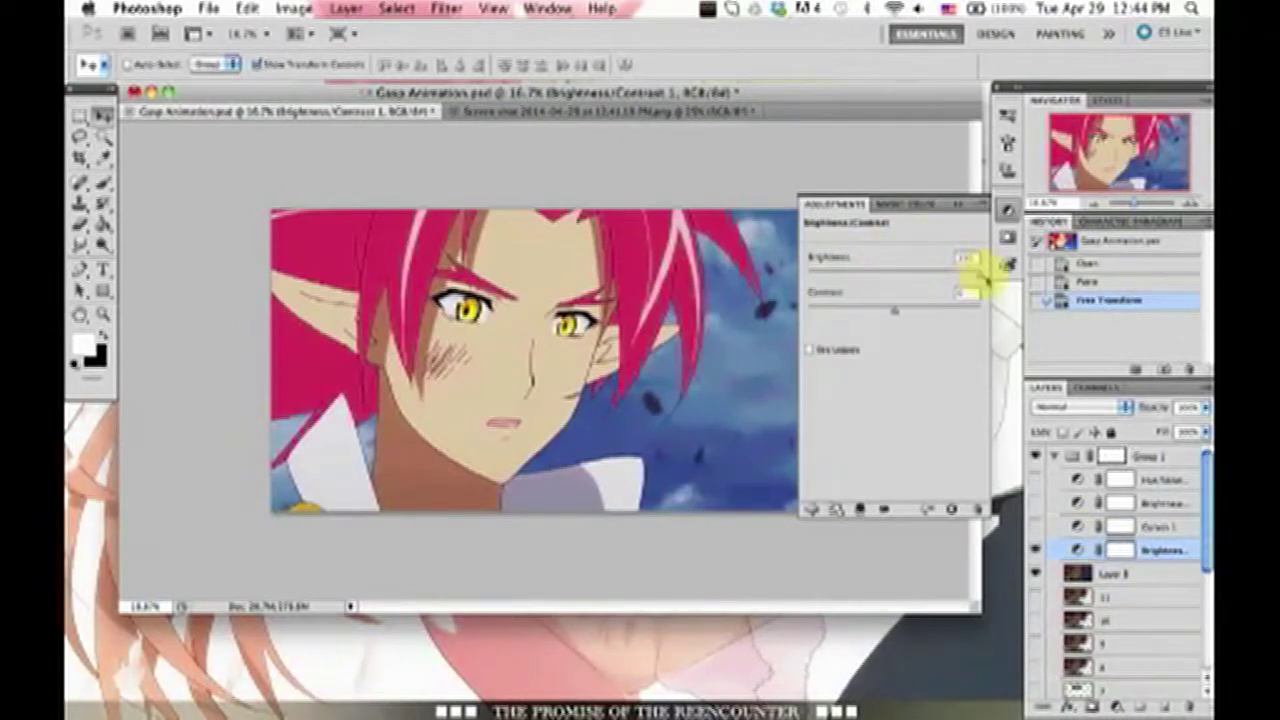
# Show the Curves 1 and Brightness/Contrast 2 adjustment layers and view the settings of each.
pyautogui.click(1036, 526)
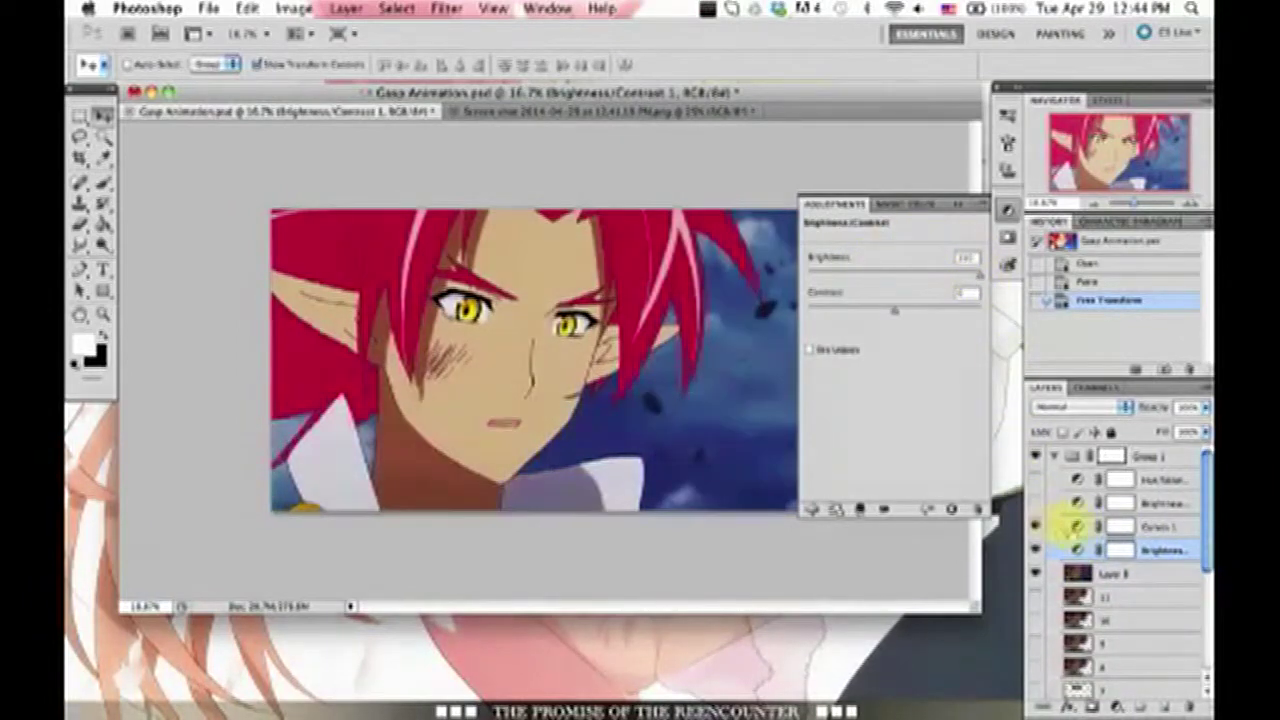
pyautogui.click(1077, 527)
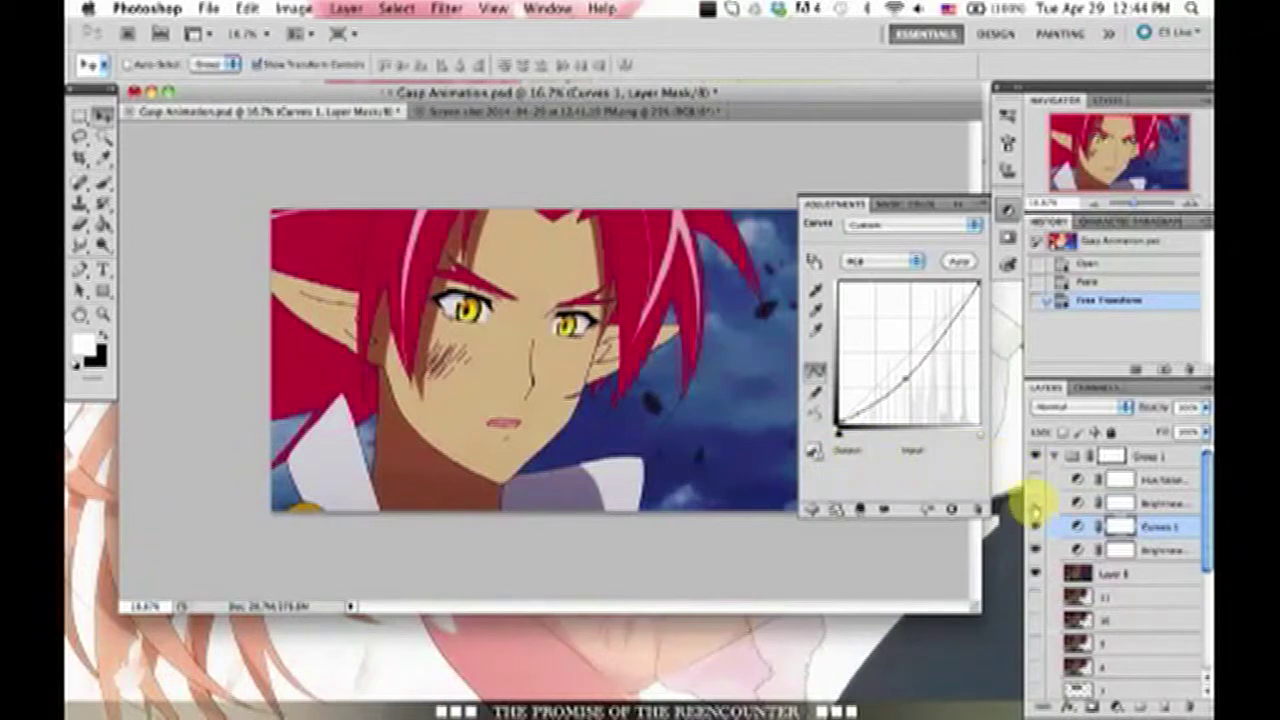
pyautogui.click(1035, 505)
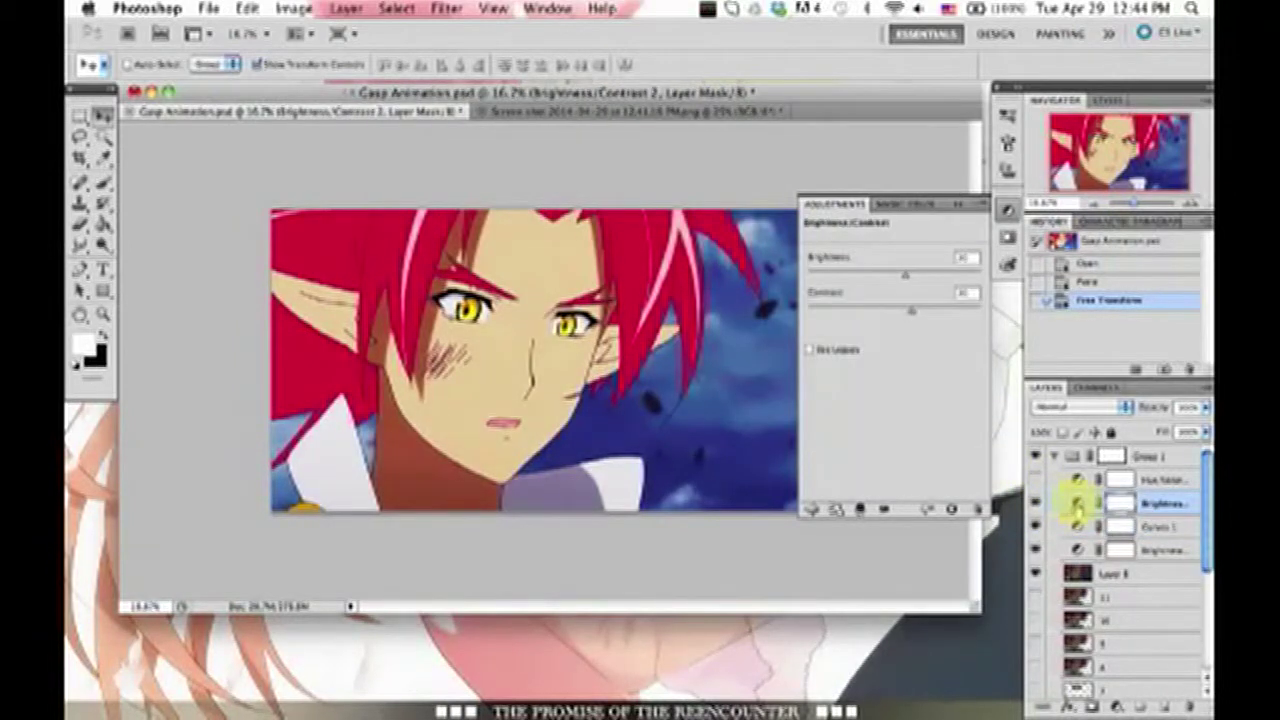
pyautogui.click(1078, 505)
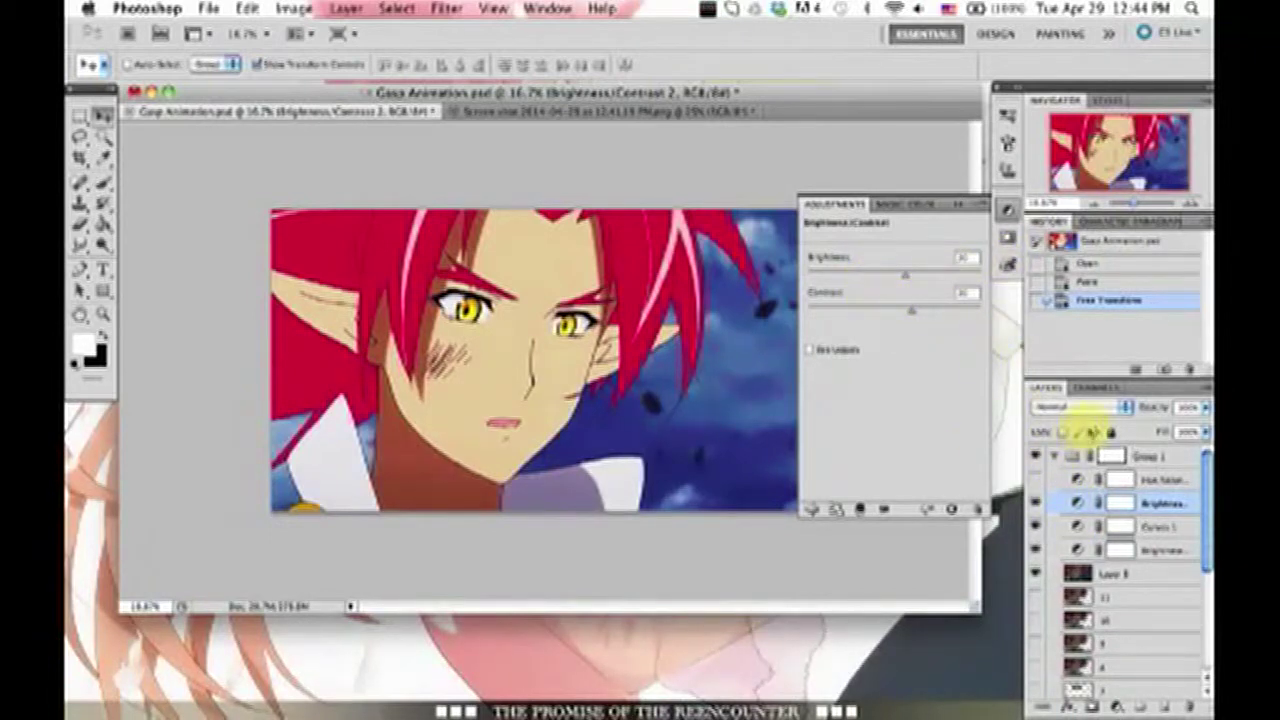
# Show the Hue/Saturation 1 adjustment layer, view its settings and collapse the adjustment settings.
pyautogui.click(1037, 481)
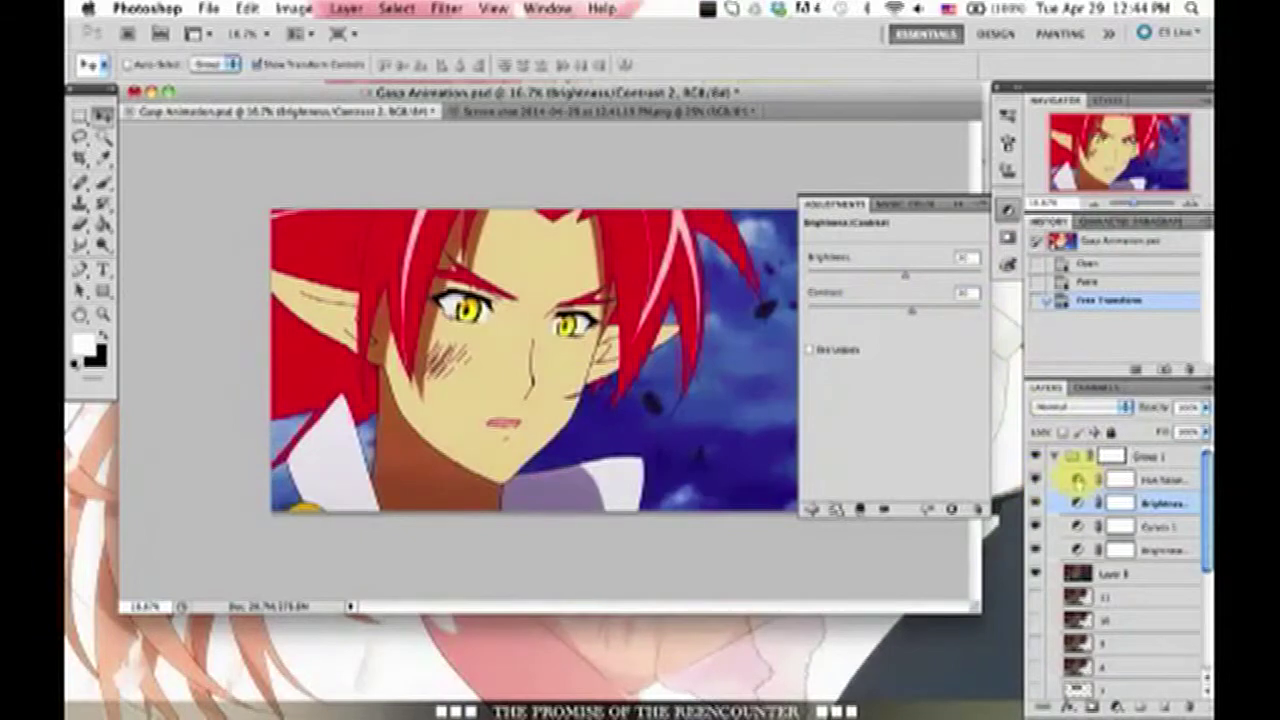
pyautogui.click(1077, 481)
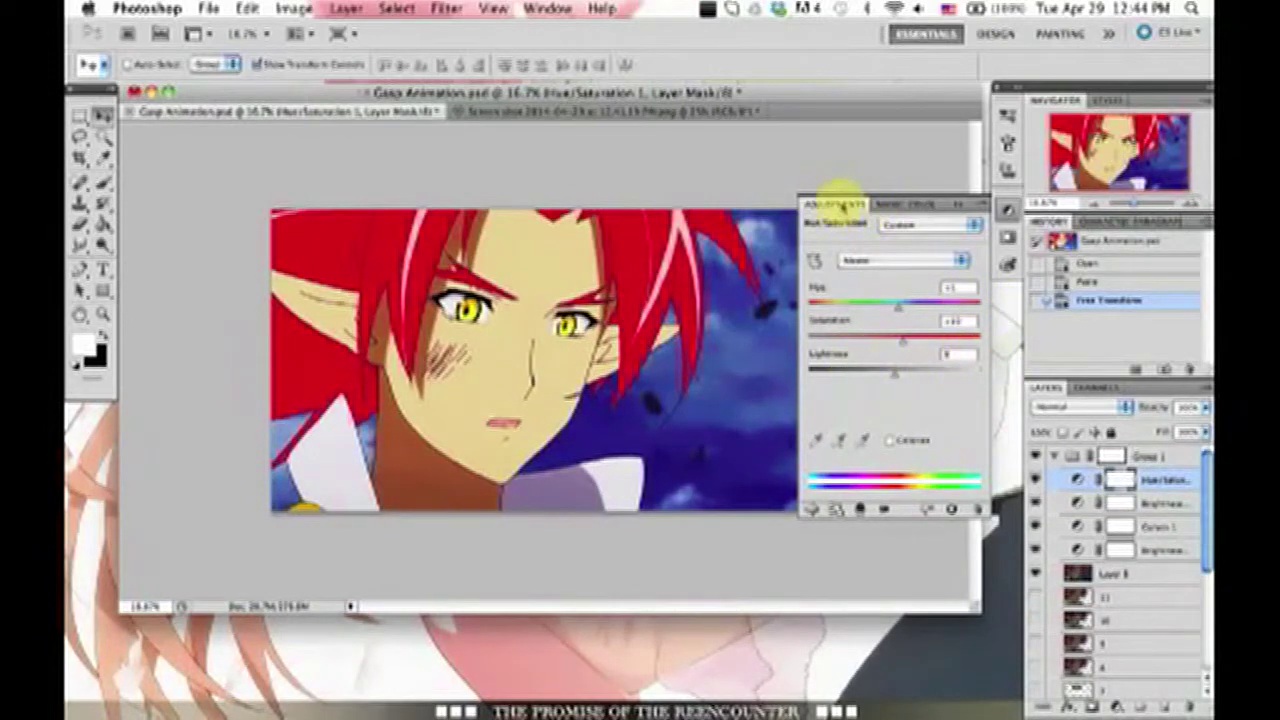
pyautogui.click(843, 205)
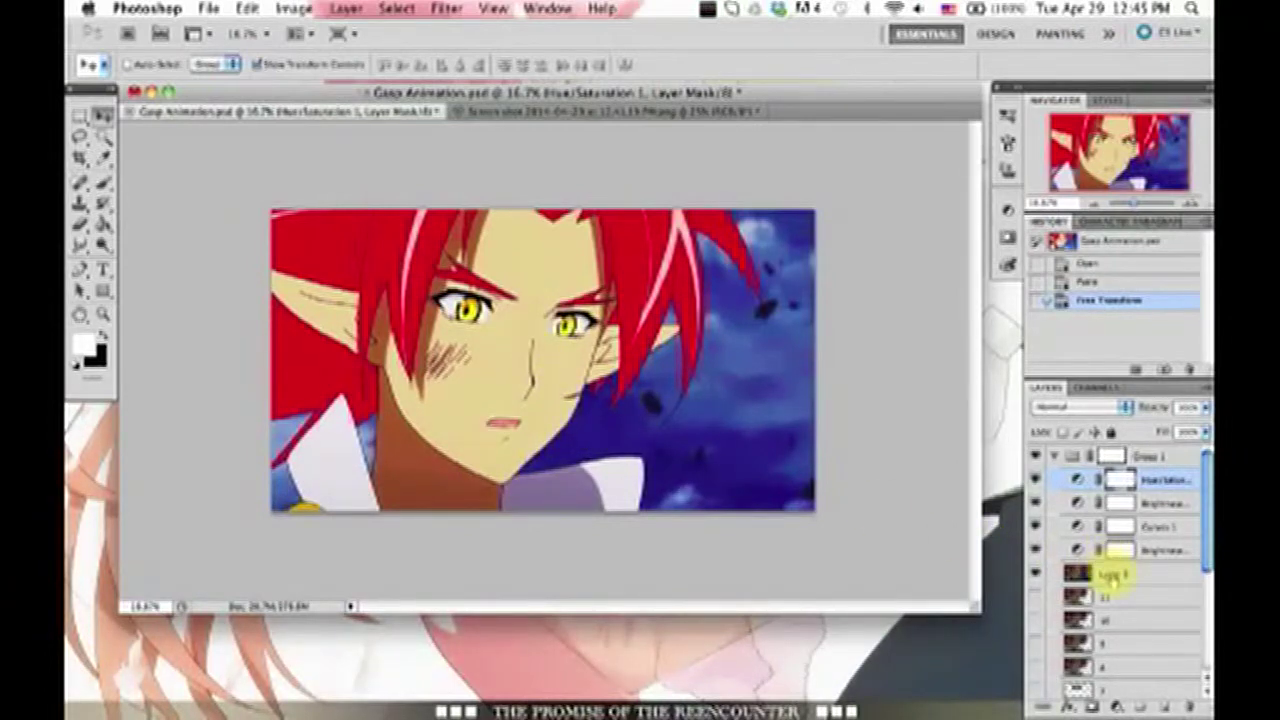
# Add a layer mask to Layer 8, the newly pasted frame.
pyautogui.click(1113, 576)
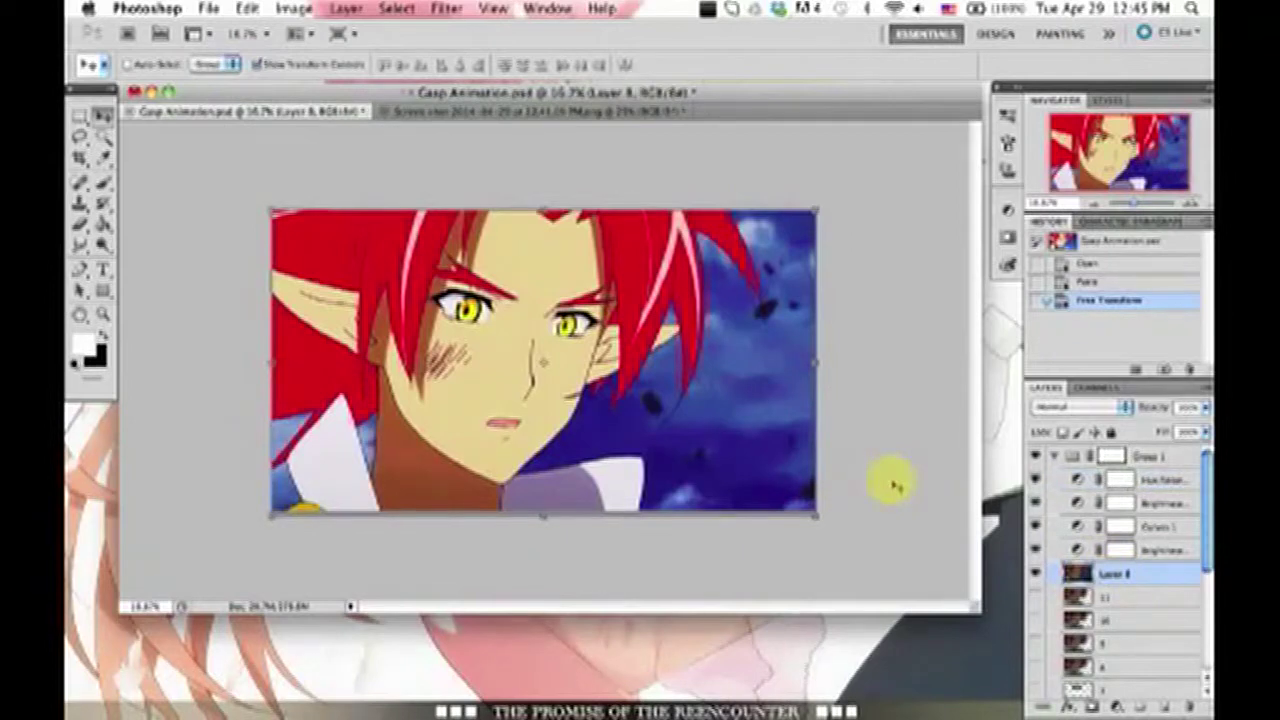
pyautogui.press('super+equal')
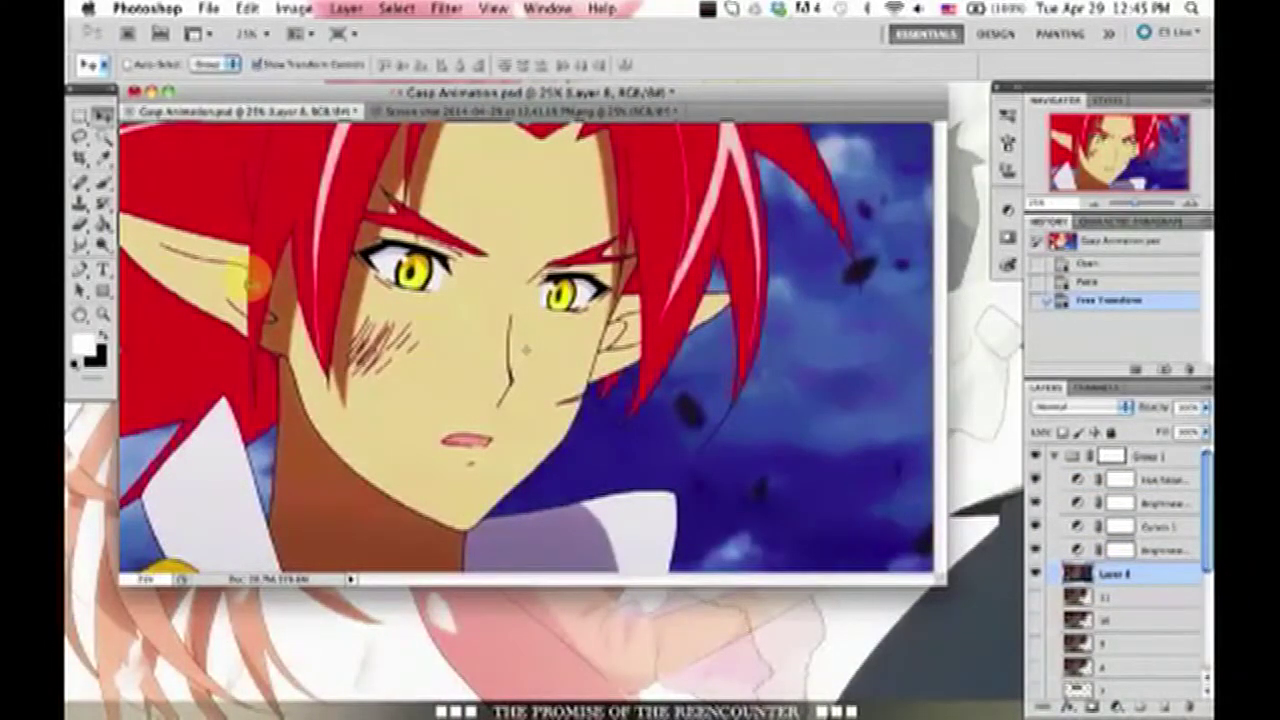
pyautogui.press('m')
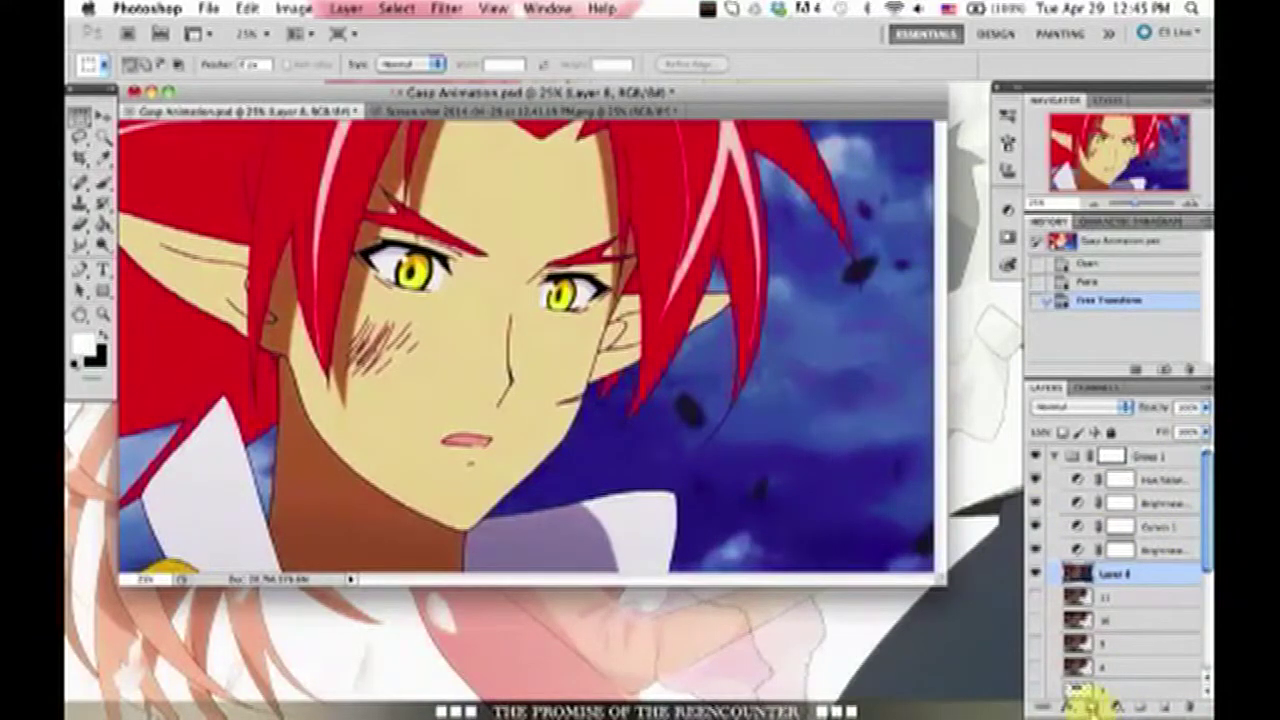
pyautogui.click(1090, 705)
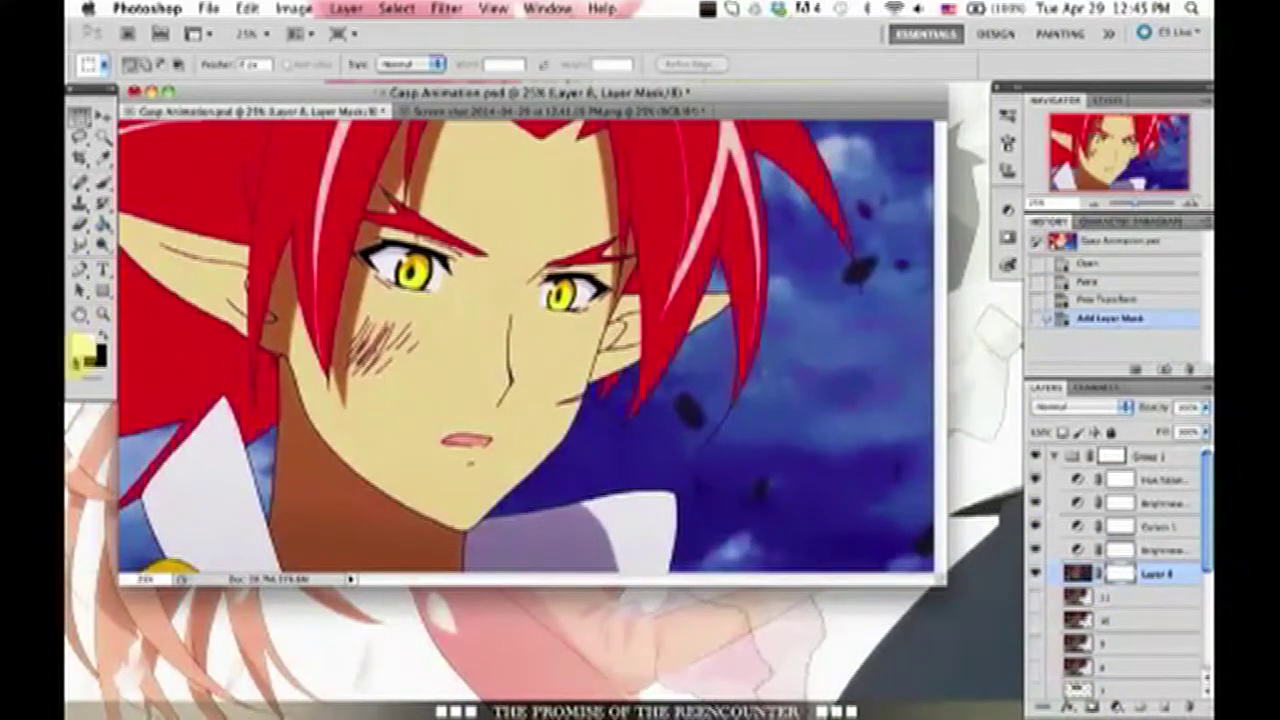
# Close the screenshot document without saving its changes.
pyautogui.click(100, 182)
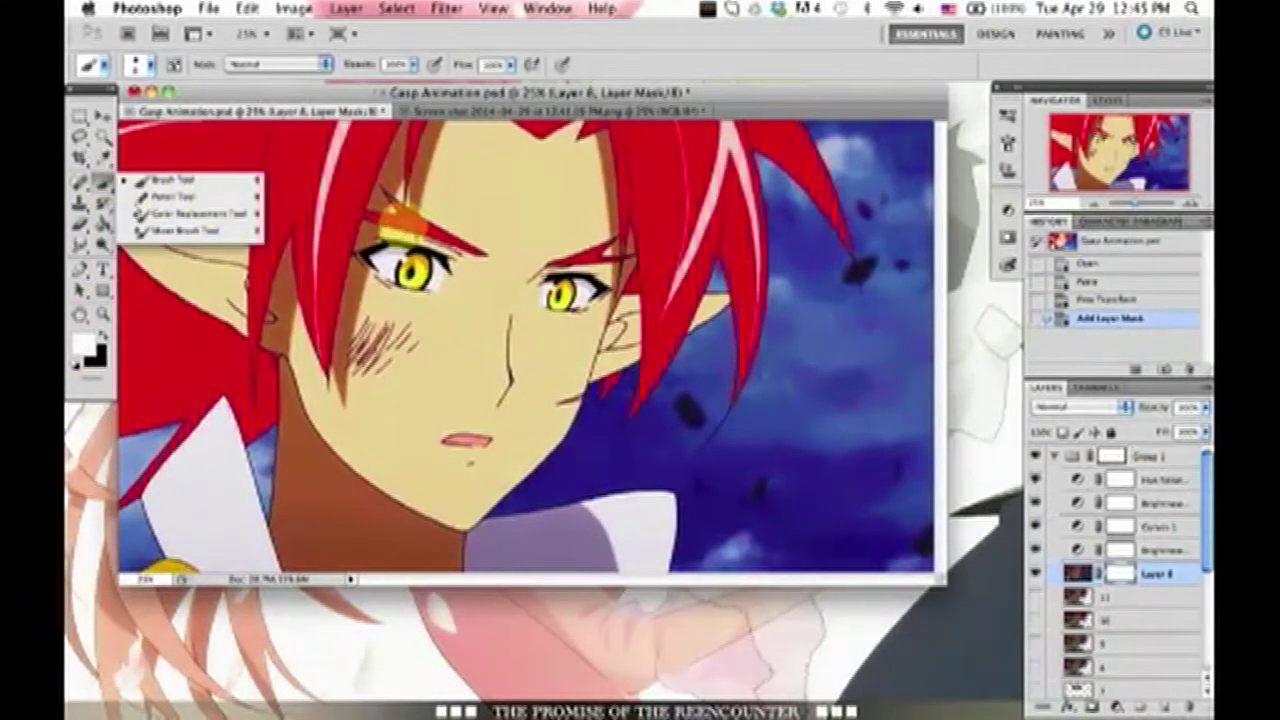
pyautogui.click(405, 111)
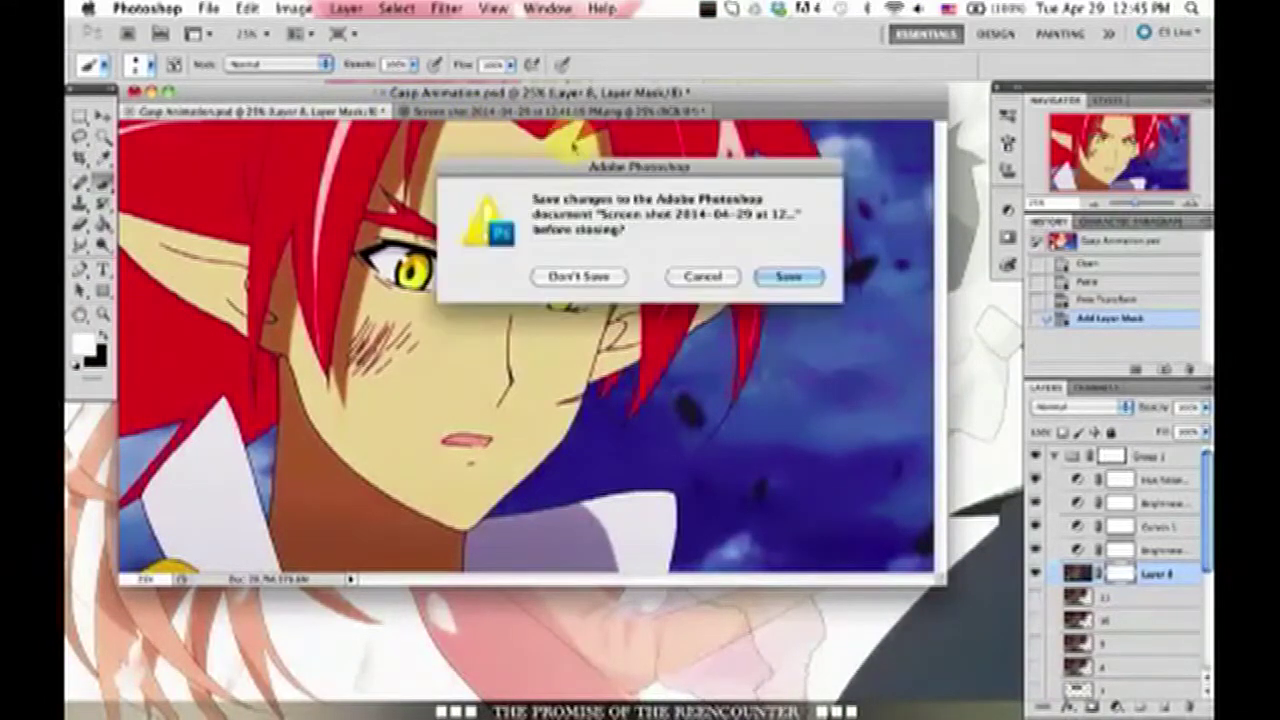
pyautogui.click(578, 276)
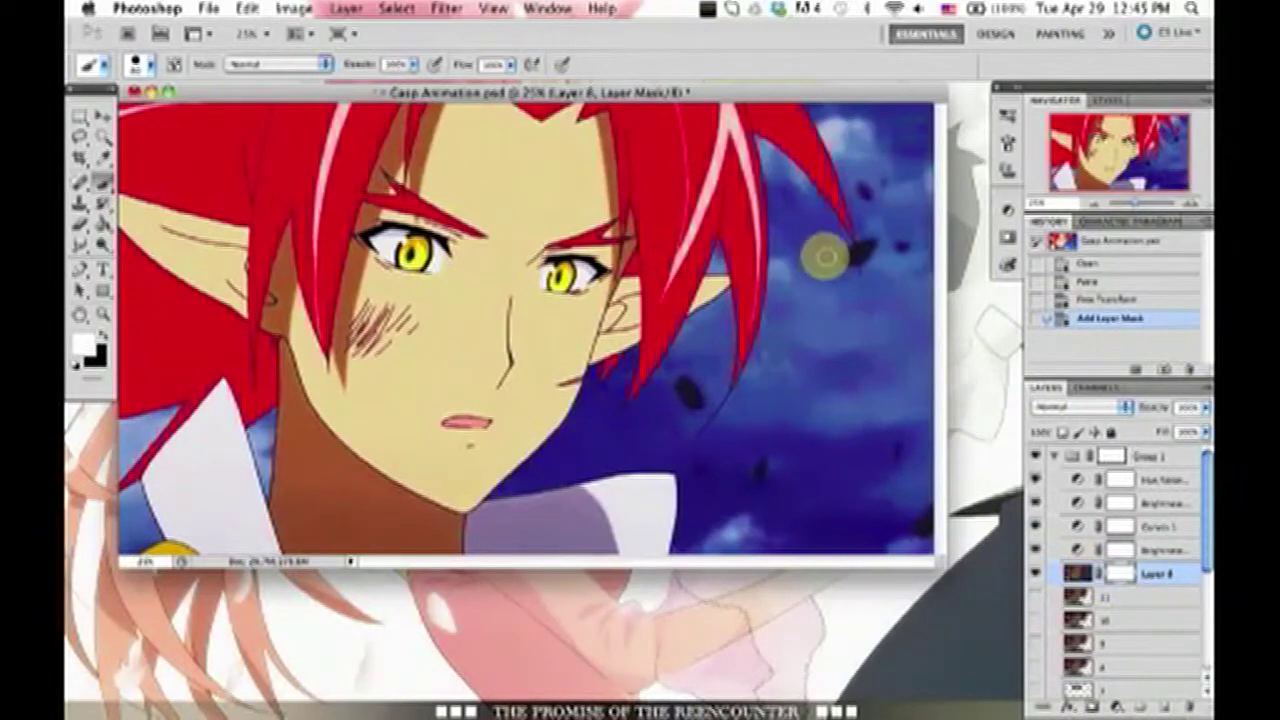
# Brush black on Layer 8's mask along the outer edge of the red hair to hide the cloudy sky there.
pyautogui.moveTo(823, 234)
pyautogui.mouseDown()
pyautogui.moveTo(842, 308)
pyautogui.moveTo(826, 252)
pyautogui.moveTo(830, 284)
pyautogui.mouseUp()
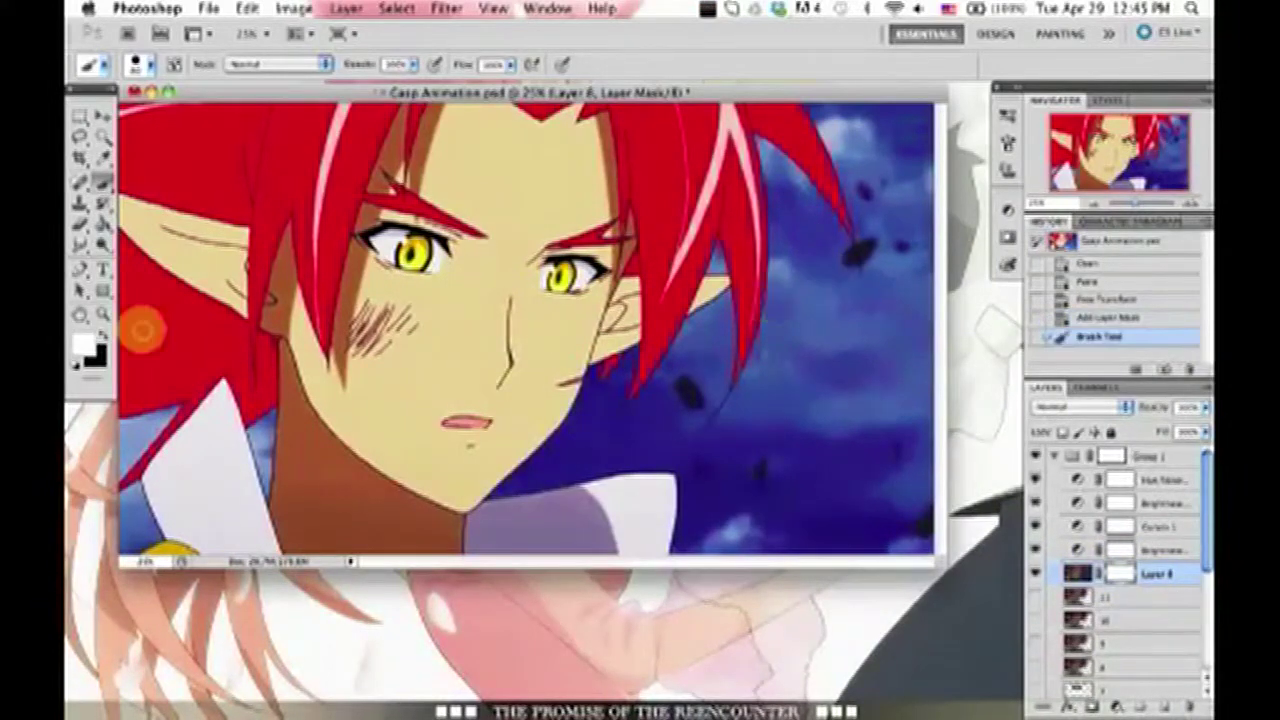
pyautogui.click(101, 336)
pyautogui.moveTo(820, 241)
pyautogui.mouseDown()
pyautogui.moveTo(843, 284)
pyautogui.moveTo(814, 229)
pyautogui.moveTo(836, 292)
pyautogui.moveTo(811, 219)
pyautogui.moveTo(820, 288)
pyautogui.moveTo(798, 219)
pyautogui.moveTo(798, 267)
pyautogui.moveTo(787, 214)
pyautogui.moveTo(780, 256)
pyautogui.moveTo(776, 222)
pyautogui.moveTo(769, 361)
pyautogui.moveTo(784, 273)
pyautogui.moveTo(801, 343)
pyautogui.moveTo(812, 249)
pyautogui.moveTo(846, 314)
pyautogui.moveTo(764, 380)
pyautogui.mouseUp()
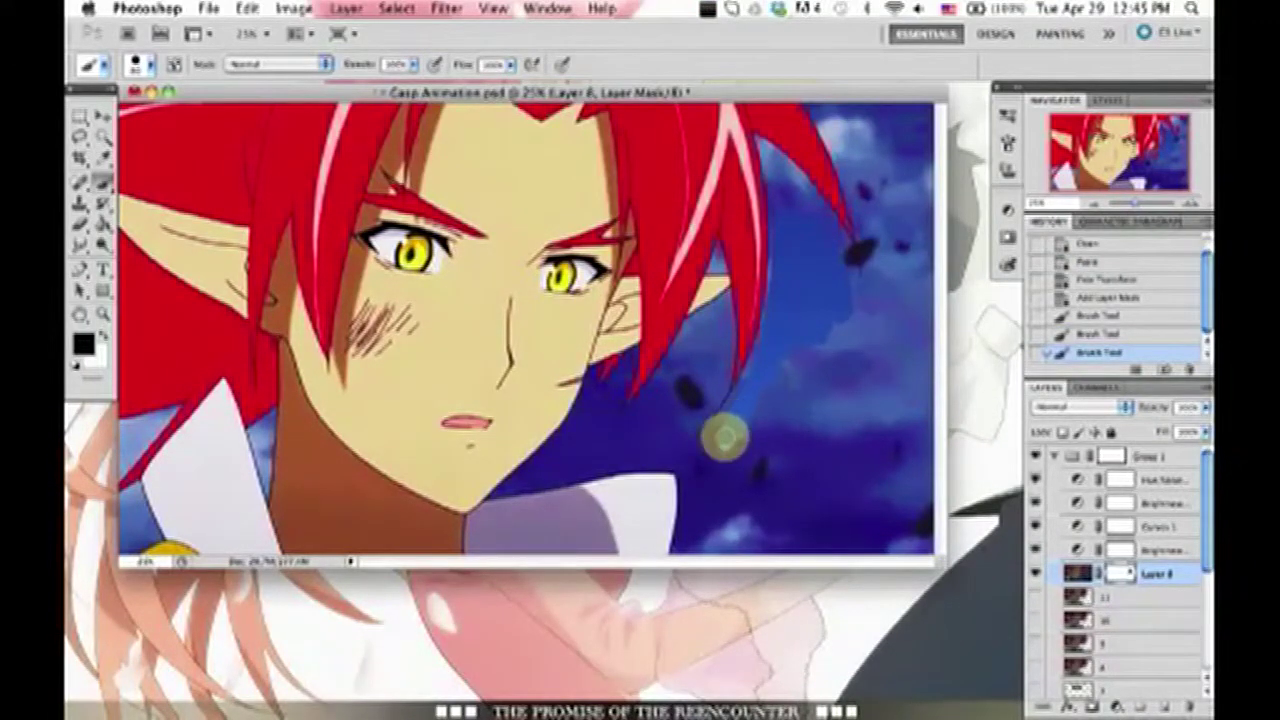
pyautogui.moveTo(706, 455); pyautogui.dragTo(780, 363)
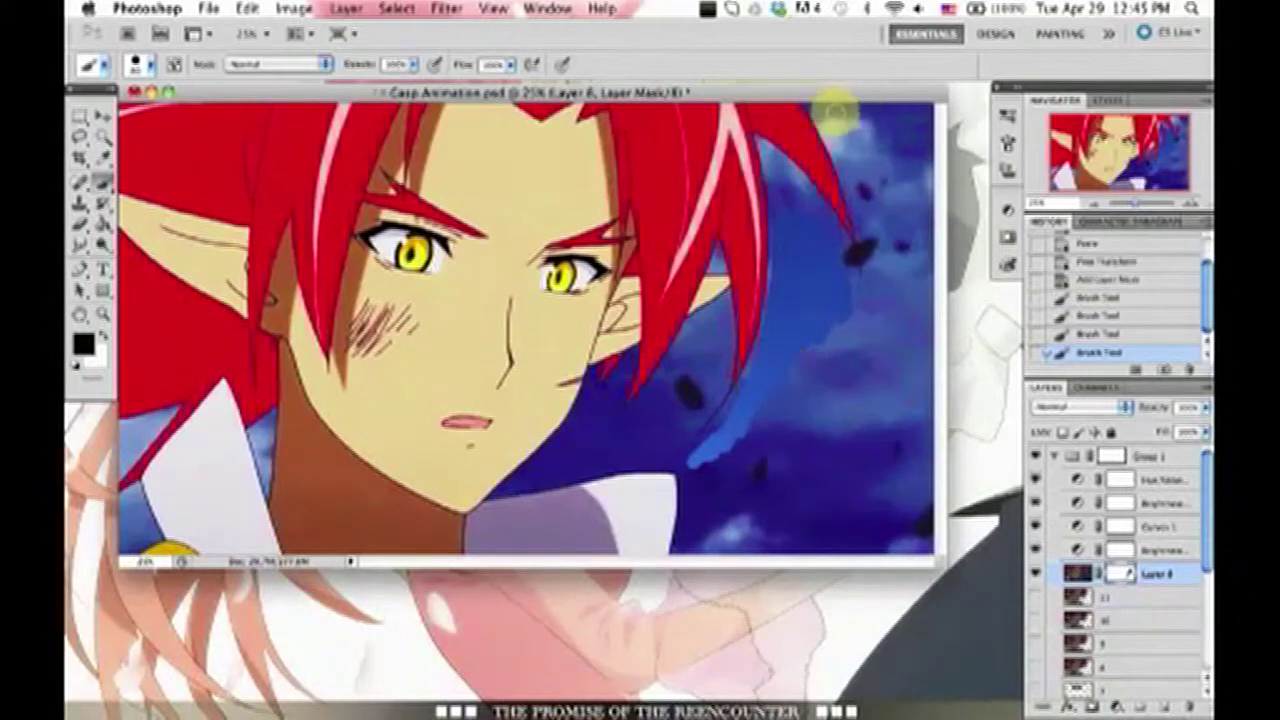
pyautogui.moveTo(831, 122)
pyautogui.mouseDown()
pyautogui.moveTo(876, 234)
pyautogui.moveTo(845, 312)
pyautogui.mouseUp()
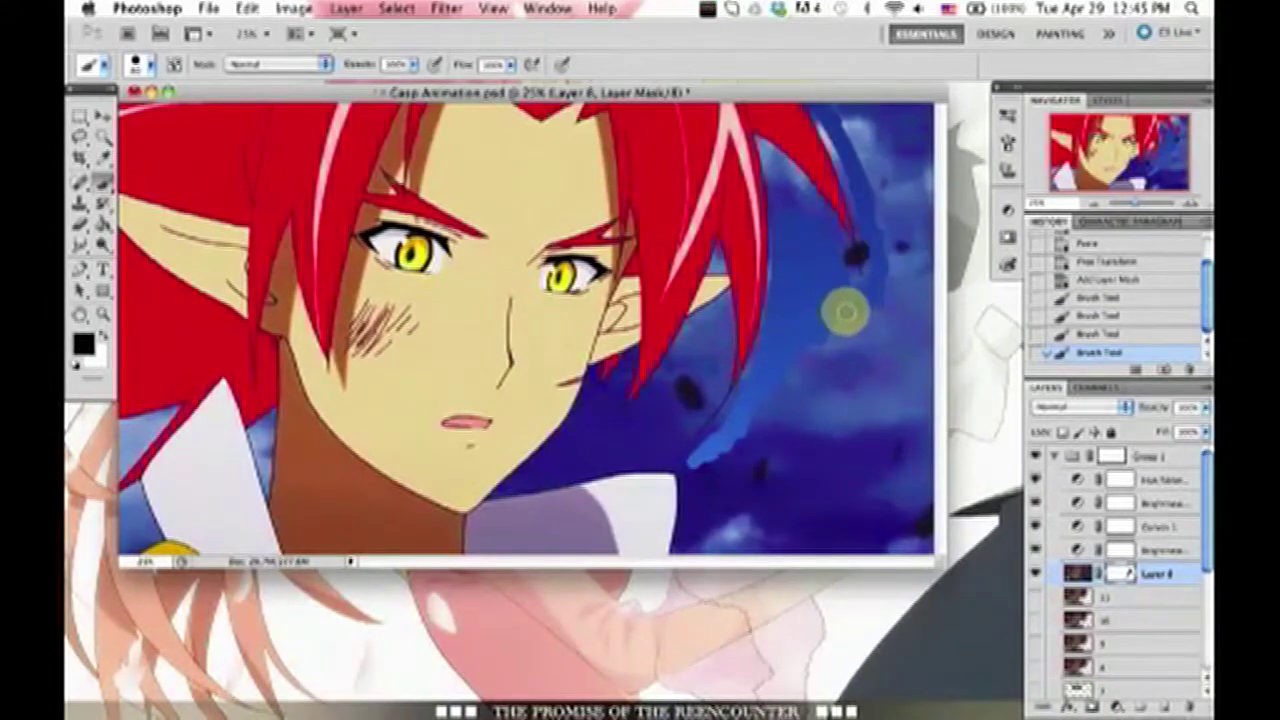
pyautogui.click(80, 135)
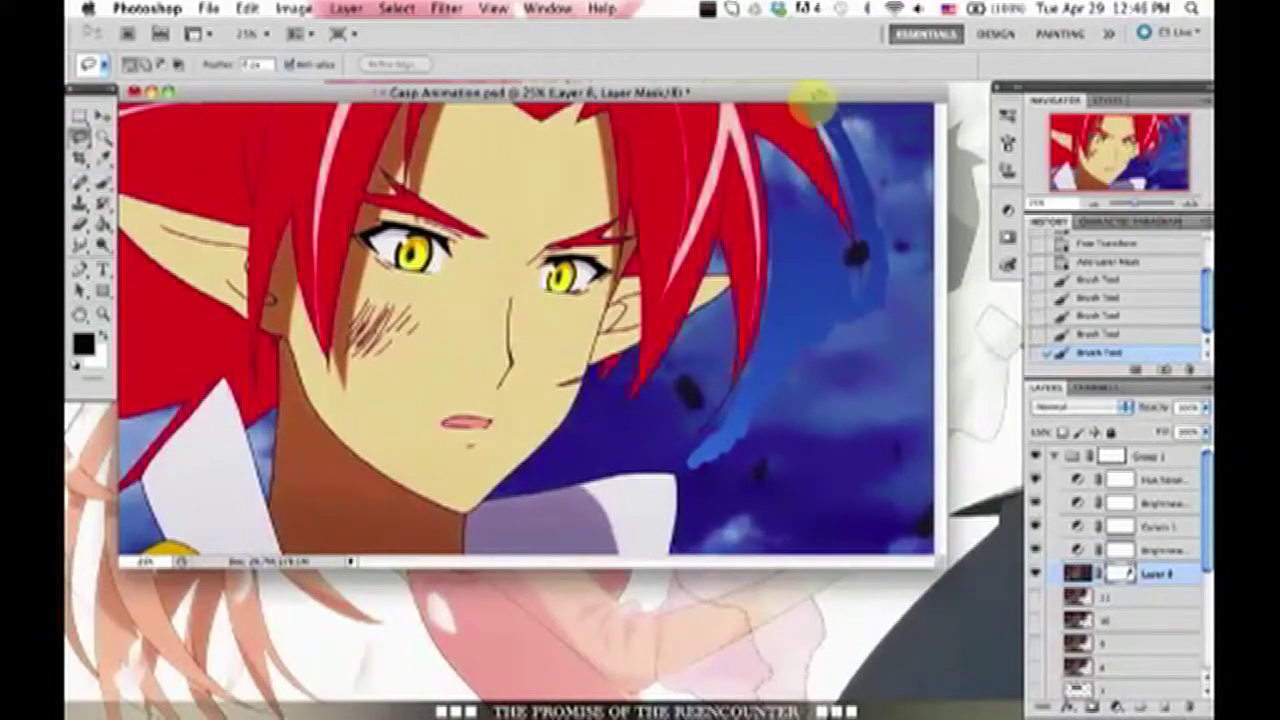
pyautogui.moveTo(705, 530)
pyautogui.mouseDown()
pyautogui.moveTo(729, 429)
pyautogui.moveTo(800, 323)
pyautogui.moveTo(880, 280)
pyautogui.moveTo(888, 288)
pyautogui.mouseUp()
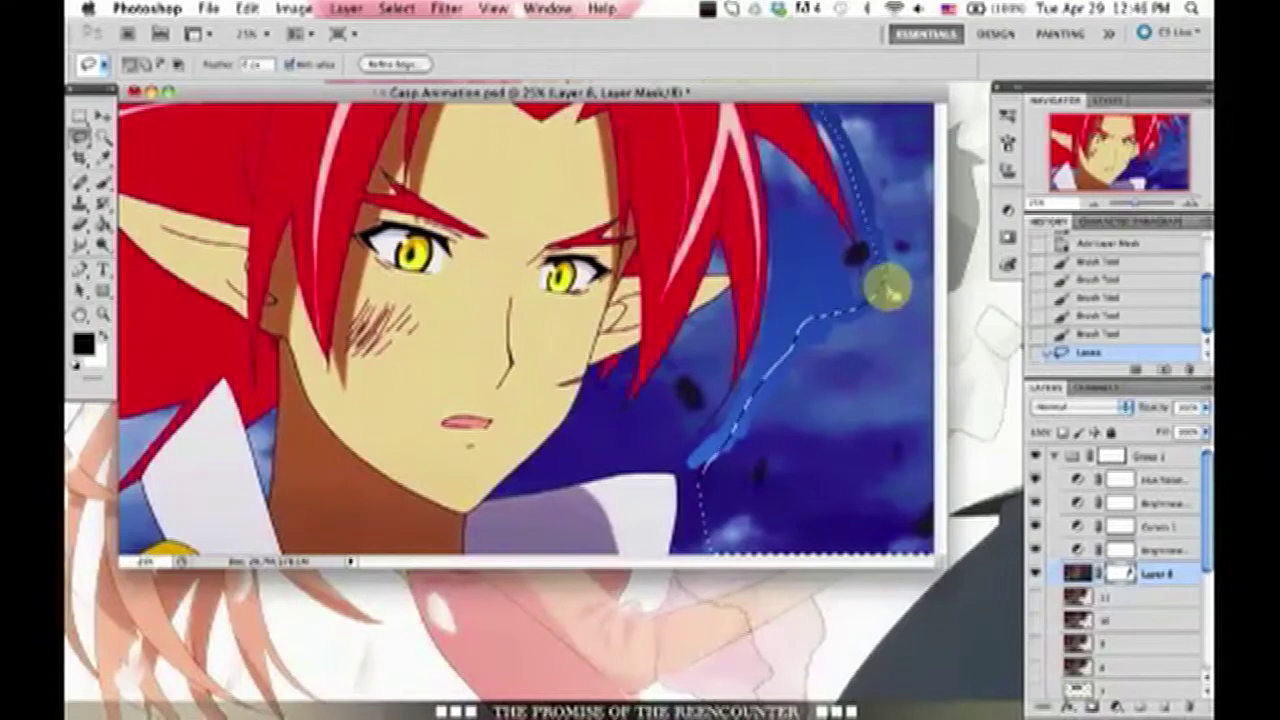
pyautogui.press('Delete')
pyautogui.press('super+d')
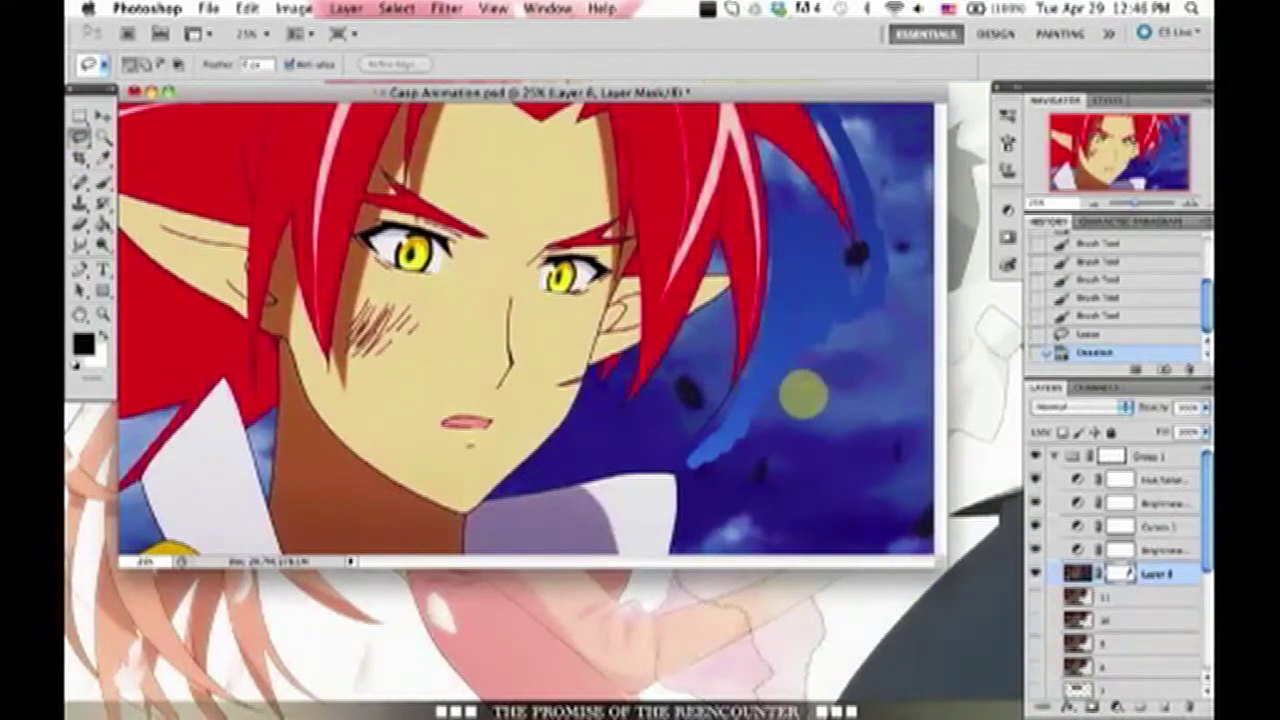
# Extend the black mask outline below the hair strand and fill the sky area beyond it with black using the Paint Bucket.
pyautogui.click(103, 182)
pyautogui.moveTo(702, 467)
pyautogui.mouseDown()
pyautogui.moveTo(694, 545)
pyautogui.moveTo(694, 479)
pyautogui.moveTo(703, 498)
pyautogui.mouseUp()
pyautogui.moveTo(103, 222); pyautogui.dragTo(190, 237)
pyautogui.click(866, 365)
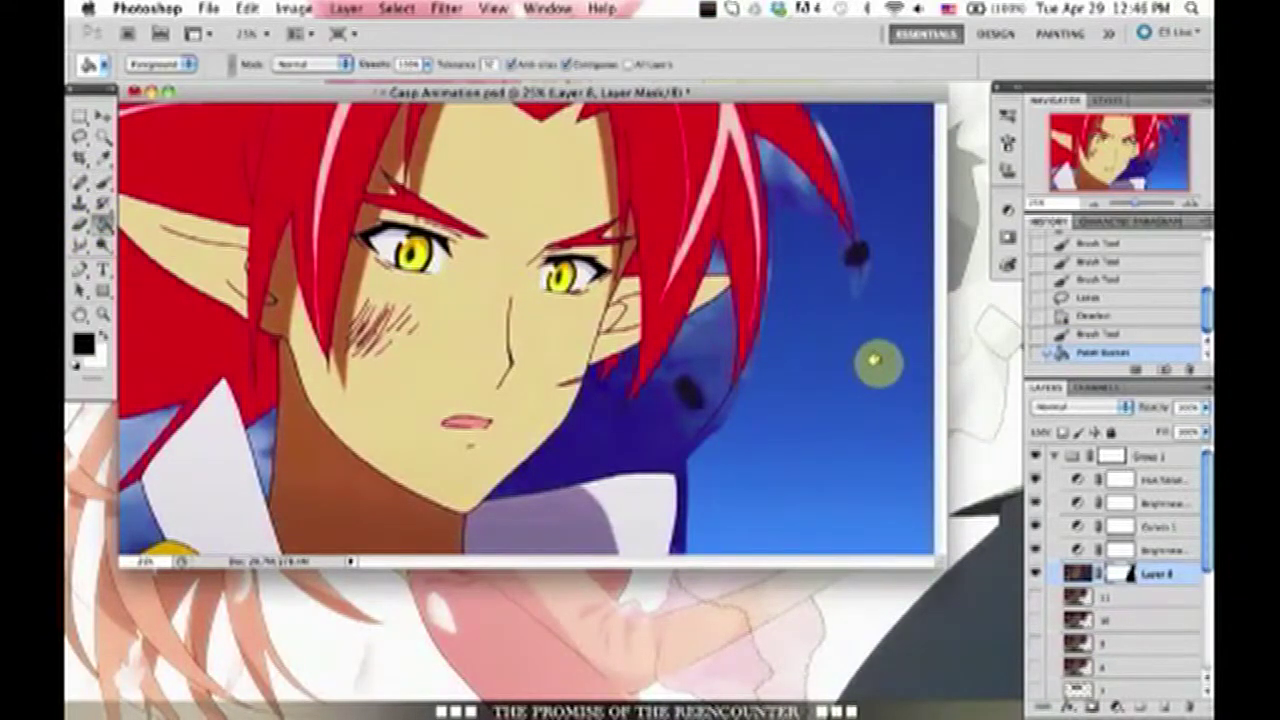
pyautogui.press('super+plus')
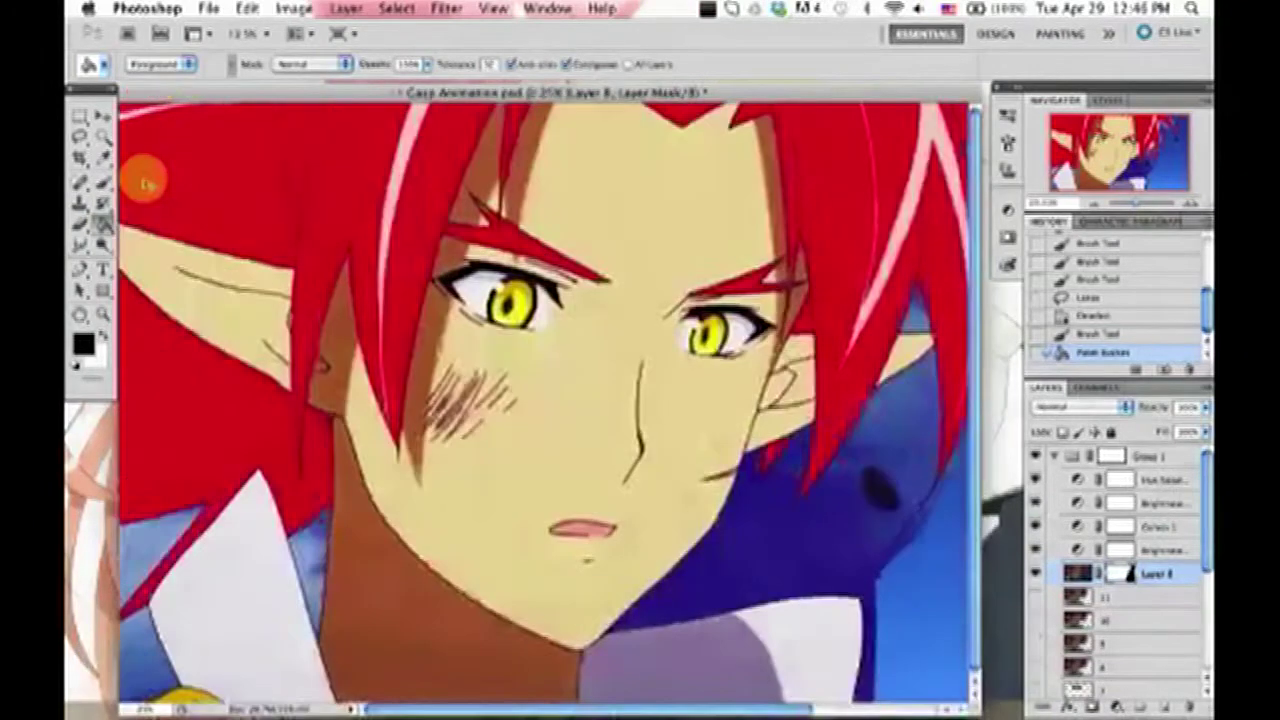
# Brush black on Layer 8's mask over leftover sky around the hanging red hair strands and down to the collar's outer edge.
pyautogui.press('super+plus')
pyautogui.hscroll(5, 869, 380)
pyautogui.scroll(2, 869, 380)
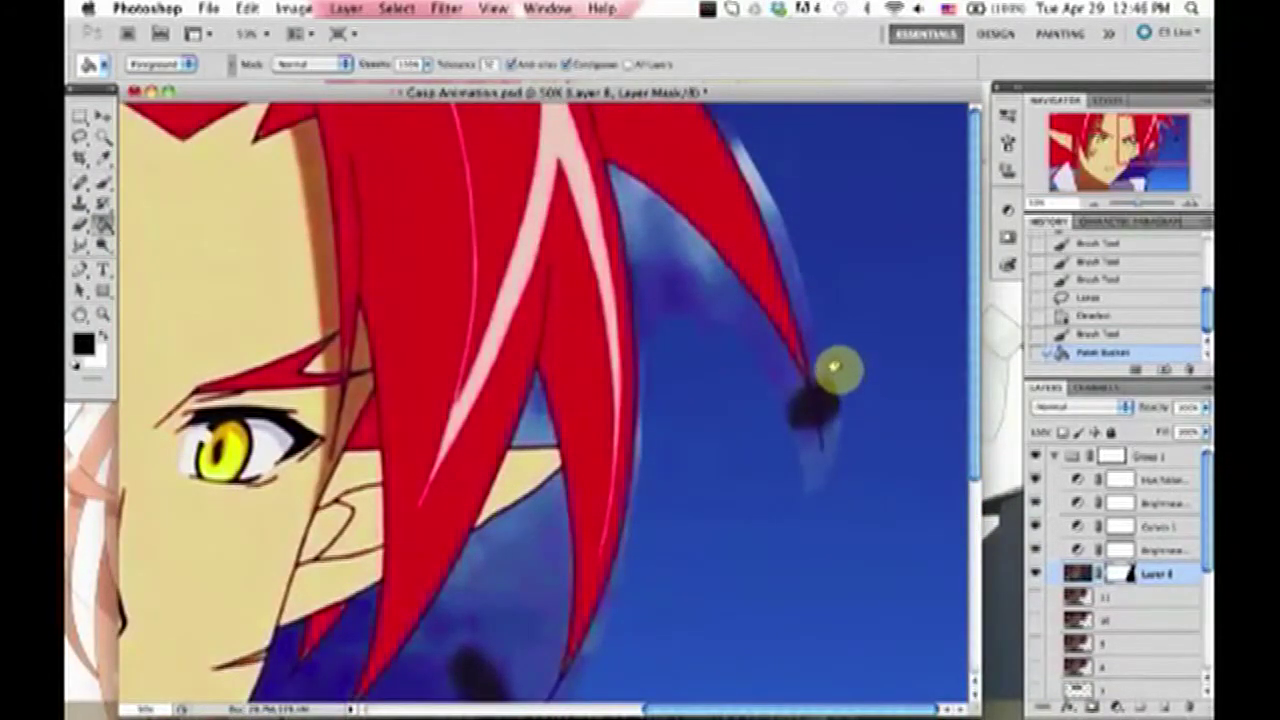
pyautogui.press('l')
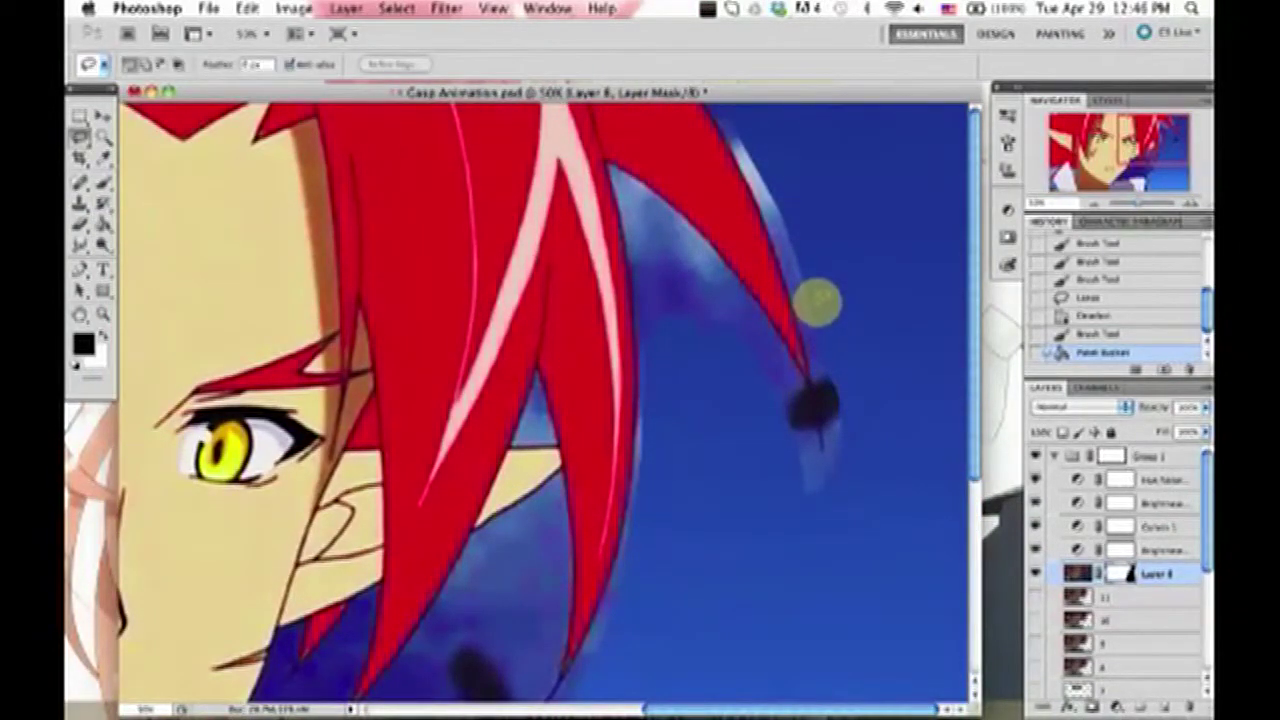
pyautogui.press('b')
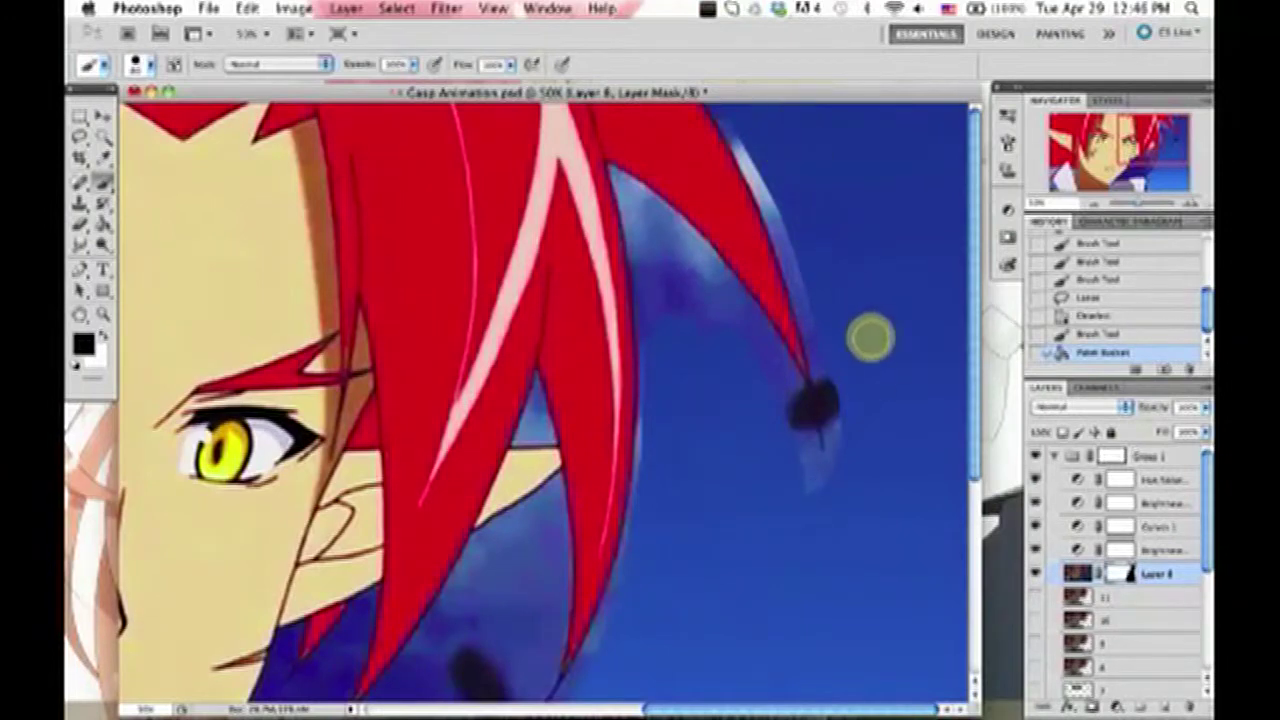
pyautogui.moveTo(758, 432)
pyautogui.mouseDown()
pyautogui.moveTo(677, 343)
pyautogui.moveTo(646, 634)
pyautogui.mouseUp()
pyautogui.scroll(-5, 646, 634)
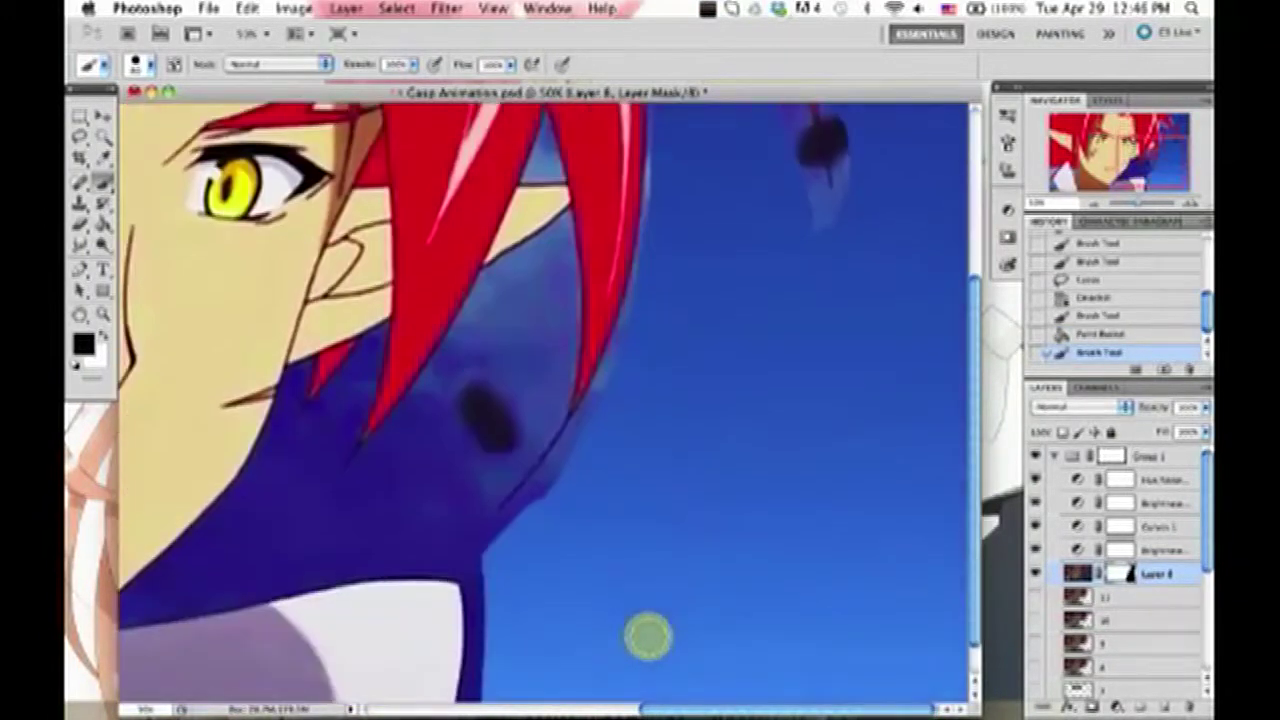
pyautogui.scroll(-1, 648, 635)
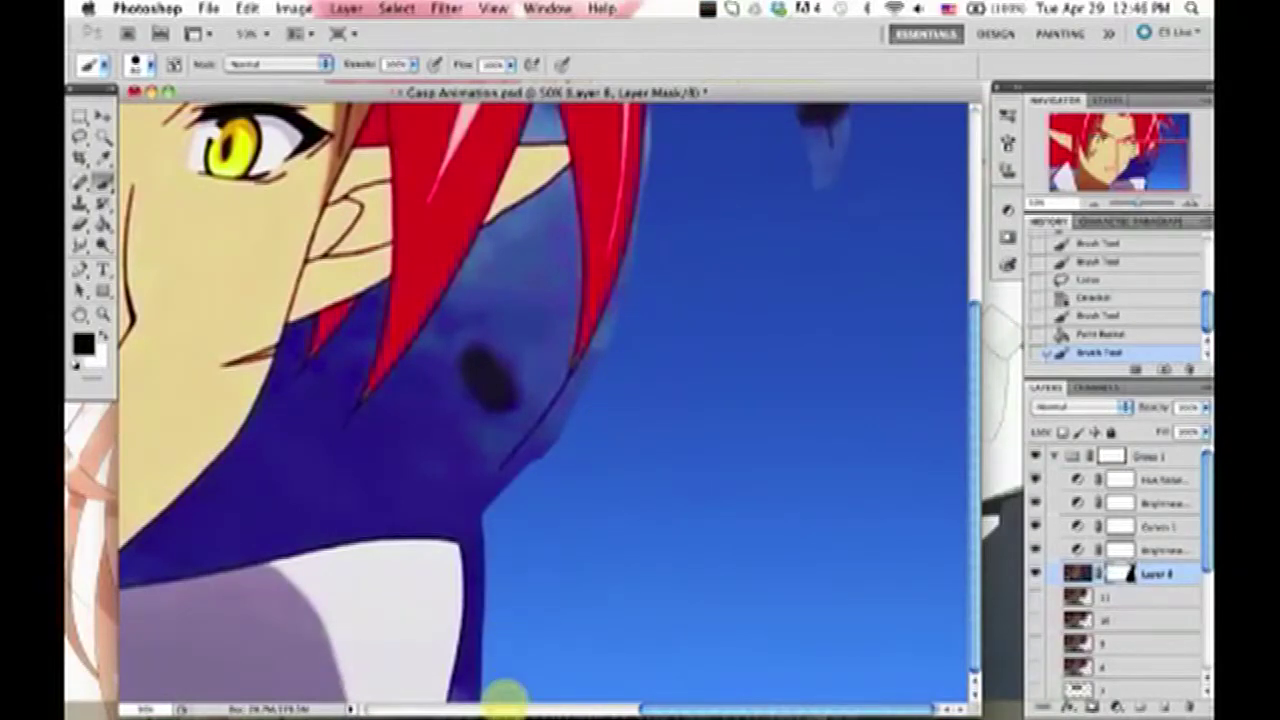
pyautogui.moveTo(505, 700); pyautogui.dragTo(508, 655)
# Save Gasp Animation.psd and hide Layer 8.
pyautogui.hscroll(-3, 508, 655)
pyautogui.press('super+minus')
pyautogui.press('super+minus')
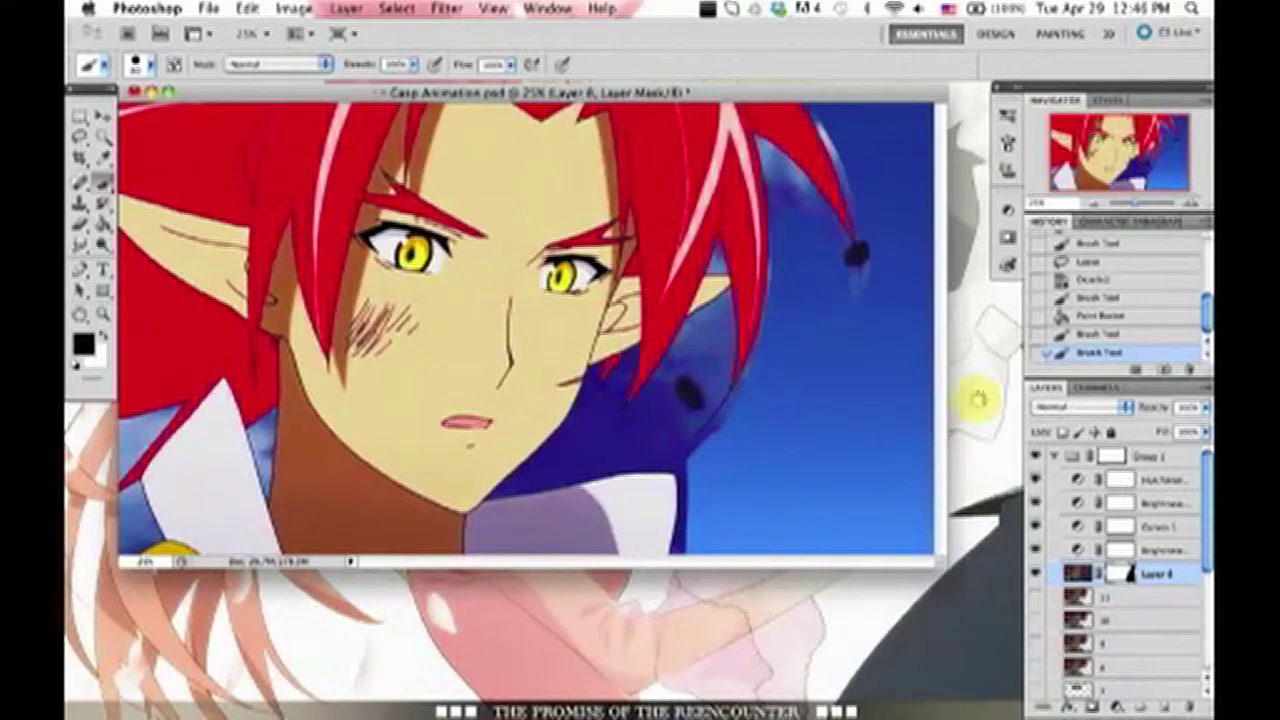
pyautogui.press('super+s')
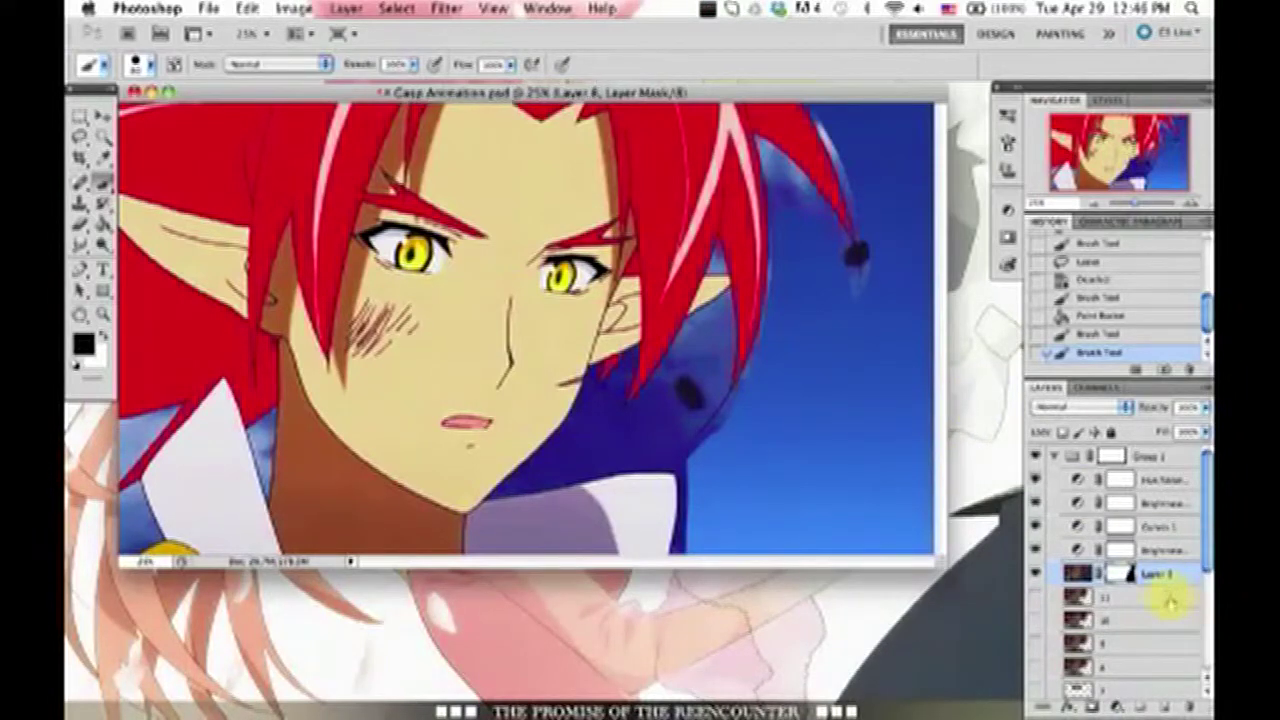
pyautogui.click(1037, 573)
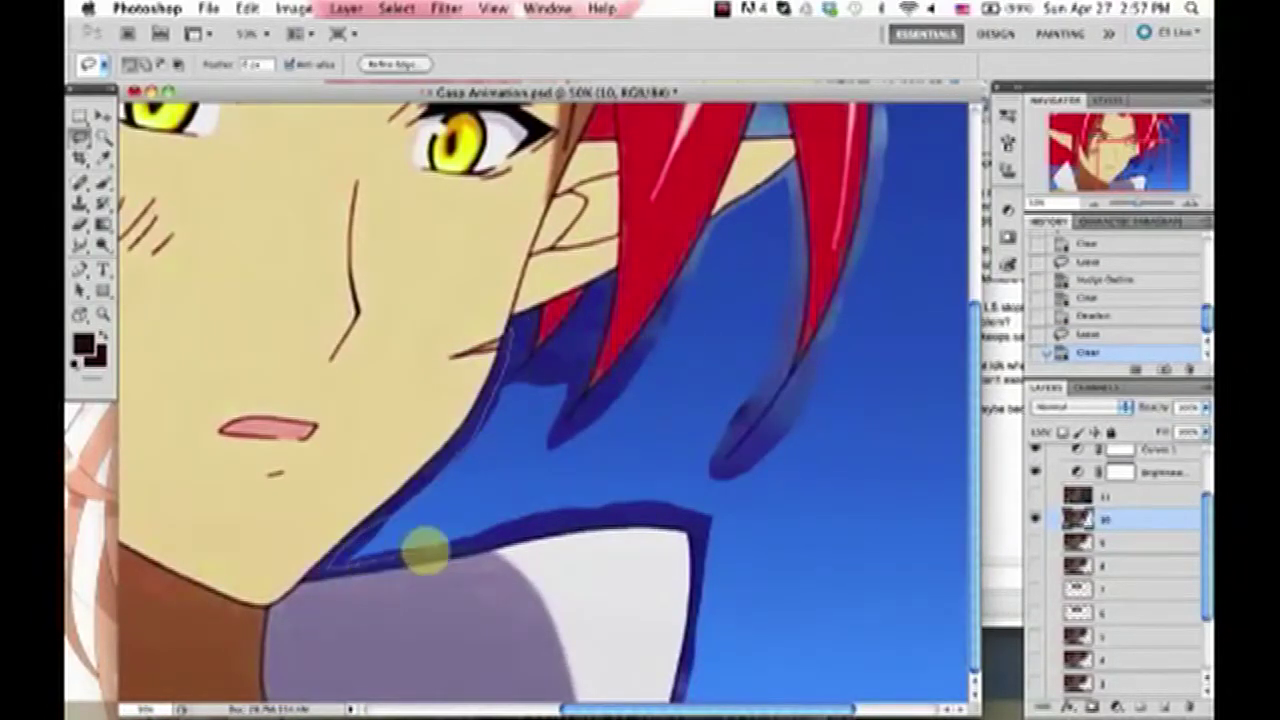
# Lasso the dark blue background remnants between the jaw and collar and near the hair on layer 10 and clear them.
pyautogui.moveTo(425, 550)
pyautogui.mouseDown()
pyautogui.moveTo(791, 475)
pyautogui.moveTo(754, 444)
pyautogui.moveTo(654, 472)
pyautogui.moveTo(667, 313)
pyautogui.moveTo(518, 380)
pyautogui.mouseUp()
pyautogui.moveTo(791, 286); pyautogui.dragTo(729, 271)
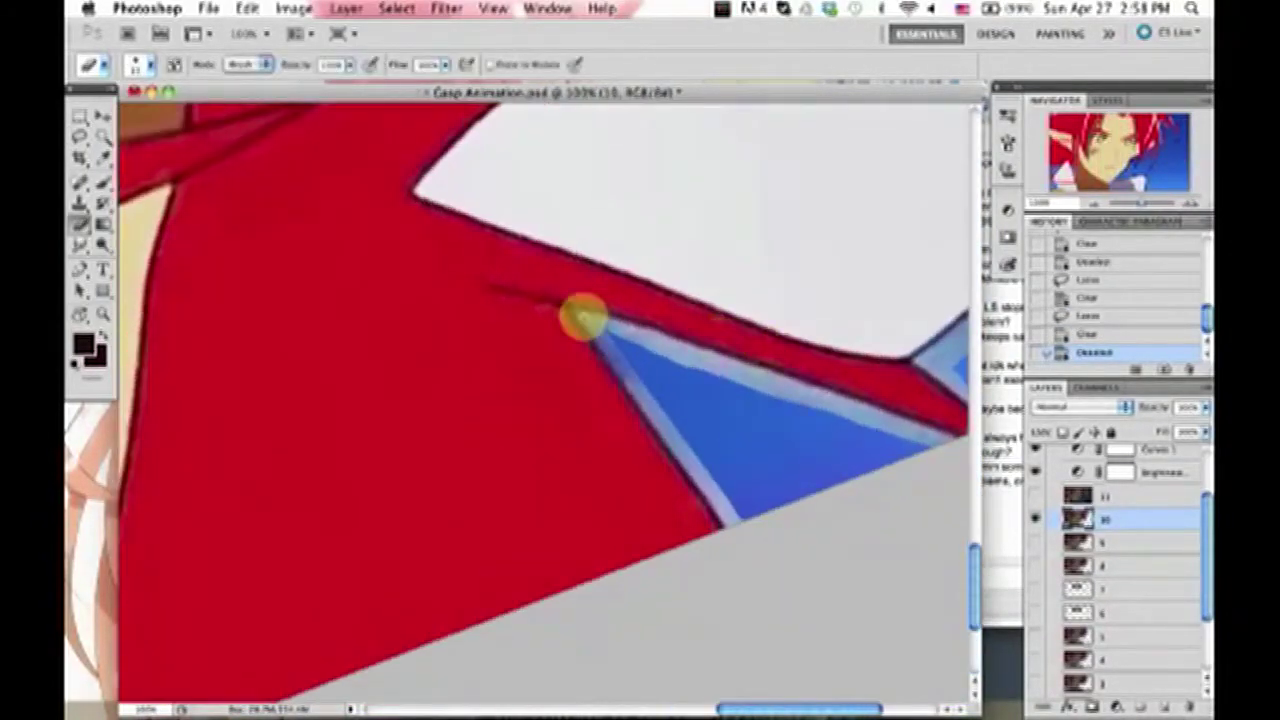
# Erase the pale fringe inside the triangular gap between the red hair and white collar on layer 10, and smudge the outline at its corner.
pyautogui.moveTo(583, 318)
pyautogui.mouseDown()
pyautogui.moveTo(700, 354)
pyautogui.moveTo(800, 417)
pyautogui.moveTo(777, 374)
pyautogui.moveTo(836, 400)
pyautogui.moveTo(829, 414)
pyautogui.moveTo(580, 320)
pyautogui.moveTo(623, 363)
pyautogui.moveTo(652, 345)
pyautogui.moveTo(677, 449)
pyautogui.moveTo(689, 449)
pyautogui.mouseUp()
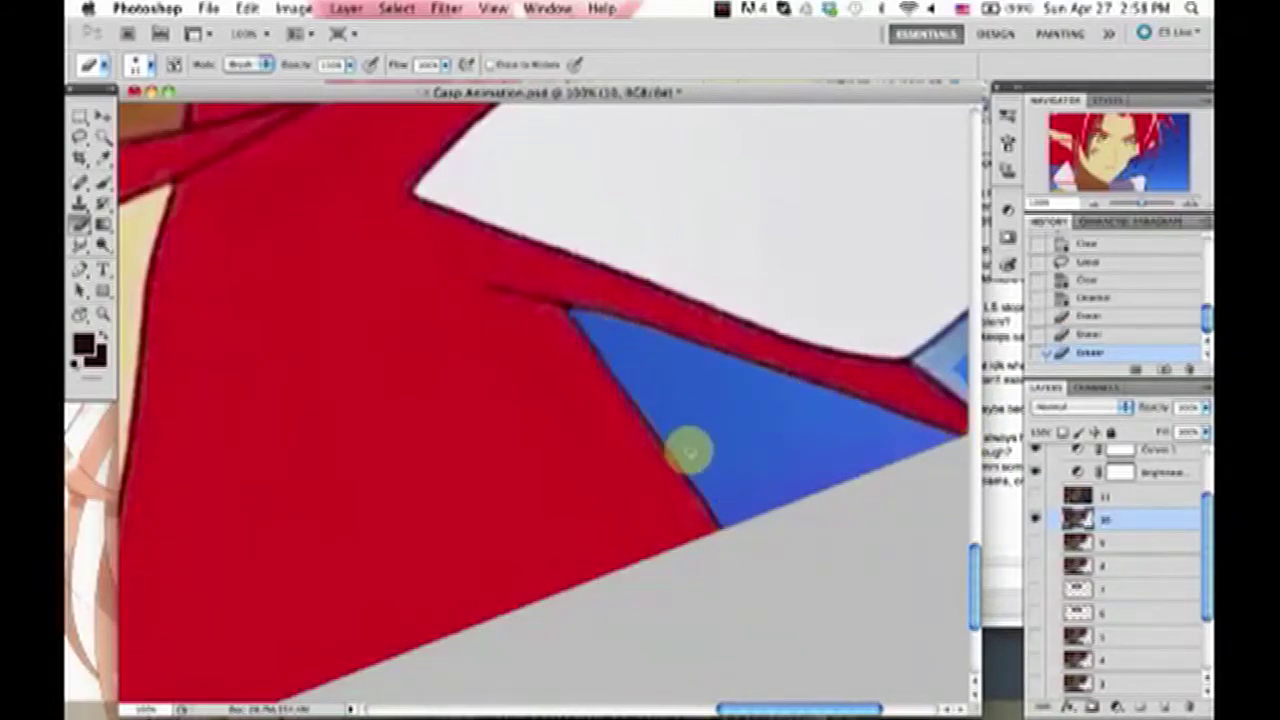
pyautogui.press('r')
pyautogui.moveTo(586, 332); pyautogui.dragTo(577, 320)
pyautogui.moveTo(582, 322); pyautogui.dragTo(570, 310)
pyautogui.moveTo(572, 308); pyautogui.dragTo(584, 304)
pyautogui.moveTo(590, 308); pyautogui.dragTo(598, 302)
pyautogui.moveTo(602, 306); pyautogui.dragTo(608, 300)
# Erase the pale fringe along the white collar's edge, from the red hair to the yellow ornament.
pyautogui.hscroll(5, 608, 300)
pyautogui.press('e')
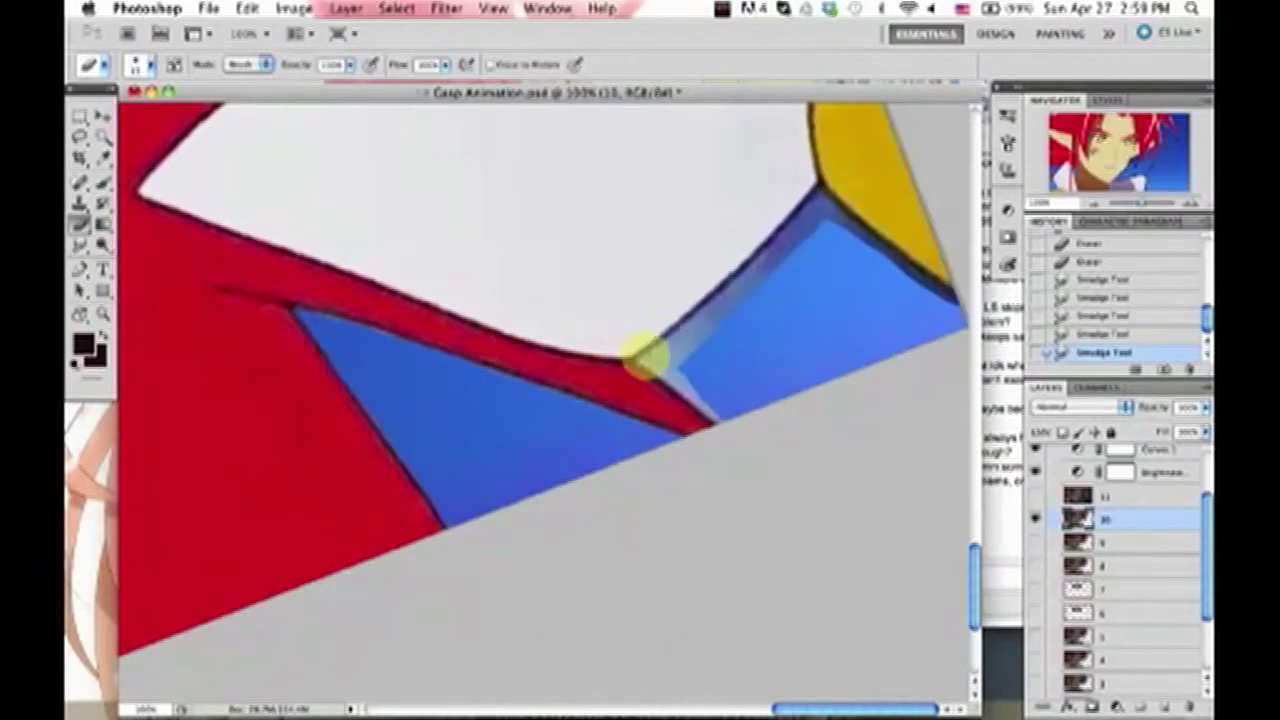
pyautogui.moveTo(800, 229); pyautogui.dragTo(815, 200)
pyautogui.moveTo(655, 368)
pyautogui.mouseDown()
pyautogui.moveTo(717, 423)
pyautogui.moveTo(874, 263)
pyautogui.moveTo(820, 223)
pyautogui.moveTo(680, 363)
pyautogui.moveTo(716, 326)
pyautogui.mouseUp()
# Erase the pale fringe in the small gap between the brown neck, red hair and collar.
pyautogui.scroll(8, 740, 323)
pyautogui.hscroll(-4, 740, 323)
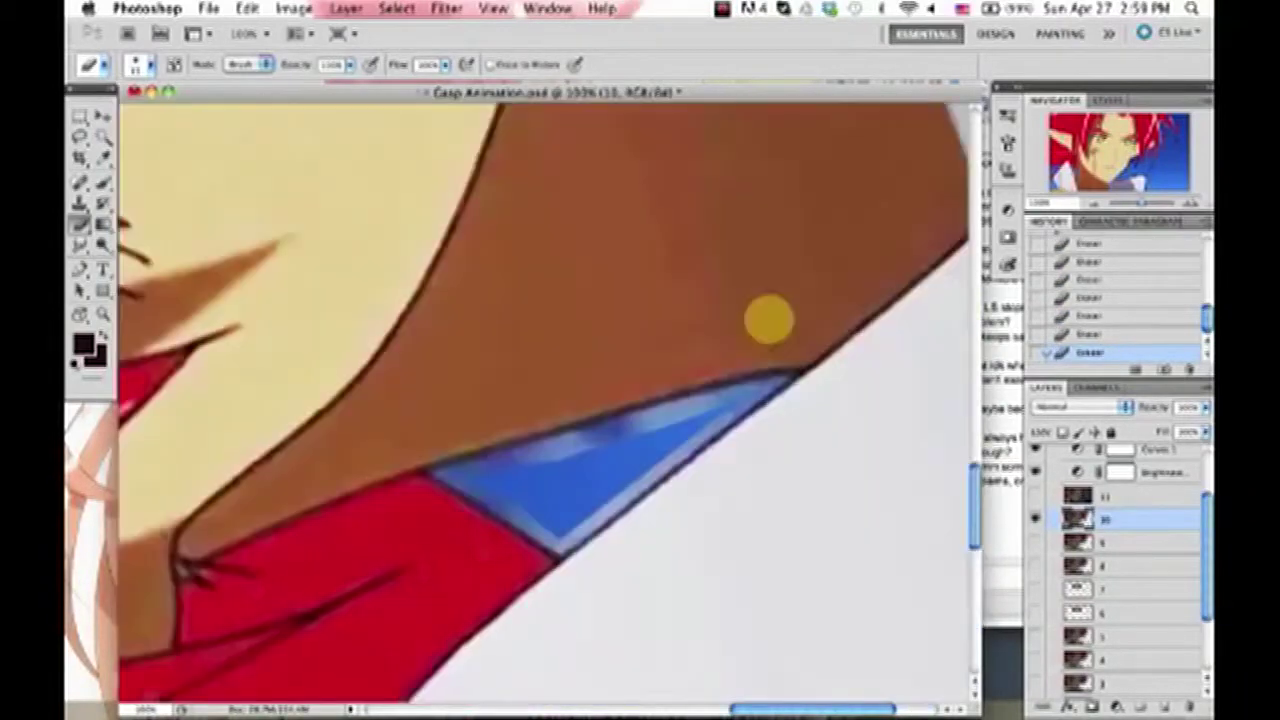
pyautogui.scroll(-2, 769, 320)
pyautogui.moveTo(514, 337)
pyautogui.mouseDown()
pyautogui.moveTo(828, 248)
pyautogui.moveTo(690, 343)
pyautogui.moveTo(784, 273)
pyautogui.moveTo(514, 354)
pyautogui.moveTo(610, 416)
pyautogui.moveTo(601, 396)
pyautogui.moveTo(506, 346)
pyautogui.moveTo(615, 414)
pyautogui.moveTo(688, 358)
pyautogui.moveTo(609, 411)
pyautogui.mouseUp()
# Erase more leftover background along the character's outlines on layer 10 and smudge the line end.
pyautogui.scroll(12, 700, 354)
pyautogui.hscroll(-3, 700, 354)
pyautogui.moveTo(397, 266)
pyautogui.mouseDown()
pyautogui.moveTo(350, 356)
pyautogui.moveTo(360, 271)
pyautogui.moveTo(414, 277)
pyautogui.moveTo(400, 286)
pyautogui.moveTo(434, 260)
pyautogui.moveTo(641, 219)
pyautogui.moveTo(634, 200)
pyautogui.mouseUp()
pyautogui.moveTo(380, 370); pyautogui.dragTo(366, 311)
pyautogui.hscroll(-12, 400, 285)
pyautogui.scroll(4, 418, 266)
pyautogui.hscroll(-1, 418, 266)
pyautogui.moveTo(216, 592)
pyautogui.mouseDown()
pyautogui.moveTo(285, 531)
pyautogui.moveTo(258, 529)
pyautogui.moveTo(275, 489)
pyautogui.moveTo(335, 446)
pyautogui.mouseUp()
pyautogui.press('r')
pyautogui.moveTo(637, 254); pyautogui.dragTo(706, 331)
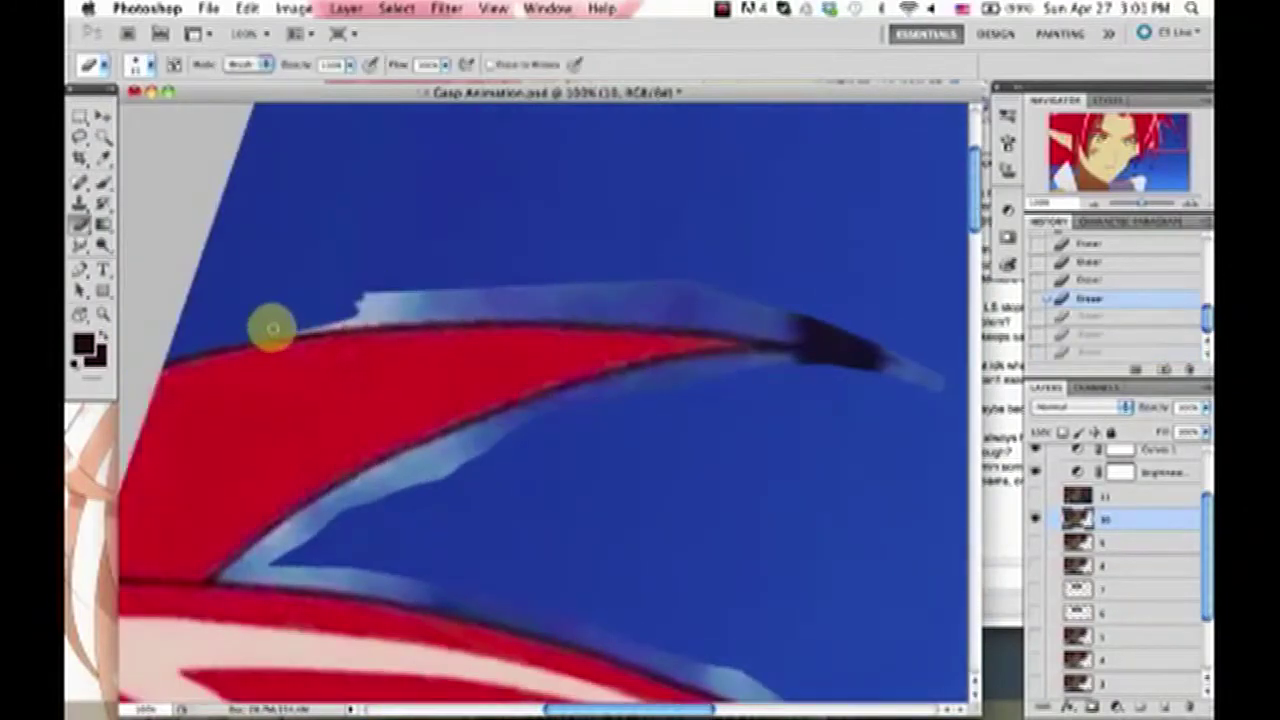
# Erase the pale fringe along both edges of the outer curved hair strand on layer 10 and smudge its tip into a point.
pyautogui.moveTo(271, 326)
pyautogui.mouseDown()
pyautogui.moveTo(457, 316)
pyautogui.moveTo(389, 288)
pyautogui.moveTo(545, 312)
pyautogui.moveTo(497, 301)
pyautogui.moveTo(731, 289)
pyautogui.mouseUp()
pyautogui.hscroll(3, 497, 310)
pyautogui.moveTo(497, 311)
pyautogui.mouseDown()
pyautogui.moveTo(805, 351)
pyautogui.moveTo(665, 324)
pyautogui.moveTo(702, 311)
pyautogui.moveTo(630, 355)
pyautogui.moveTo(856, 385)
pyautogui.moveTo(735, 411)
pyautogui.moveTo(799, 354)
pyautogui.moveTo(723, 339)
pyautogui.moveTo(563, 374)
pyautogui.mouseUp()
pyautogui.press('r')
pyautogui.moveTo(766, 297); pyautogui.dragTo(789, 390)
pyautogui.hscroll(-4, 789, 390)
pyautogui.press('e')
pyautogui.moveTo(234, 406)
pyautogui.mouseDown()
pyautogui.moveTo(438, 365)
pyautogui.moveTo(512, 365)
pyautogui.moveTo(276, 411)
pyautogui.moveTo(290, 392)
pyautogui.moveTo(360, 382)
pyautogui.moveTo(583, 382)
pyautogui.moveTo(357, 383)
pyautogui.mouseUp()
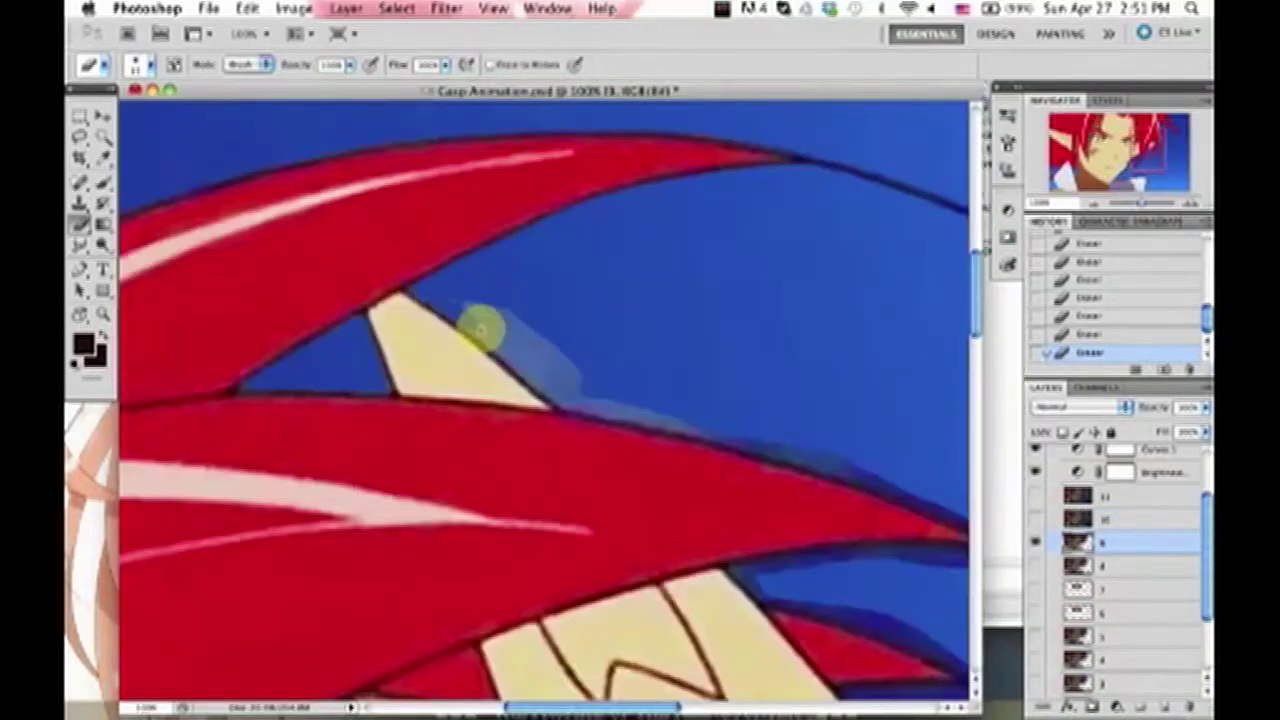
# On layer 9, erase the leftover background beside the skin-coloured ear tip and along both edges of the long pointed red strand.
pyautogui.moveTo(481, 327)
pyautogui.mouseDown()
pyautogui.moveTo(574, 397)
pyautogui.moveTo(536, 377)
pyautogui.moveTo(542, 345)
pyautogui.moveTo(477, 320)
pyautogui.mouseUp()
pyautogui.scroll(-4, 480, 260)
pyautogui.hscroll(3, 480, 260)
pyautogui.moveTo(405, 218)
pyautogui.mouseDown()
pyautogui.moveTo(602, 266)
pyautogui.moveTo(537, 240)
pyautogui.moveTo(748, 311)
pyautogui.mouseUp()
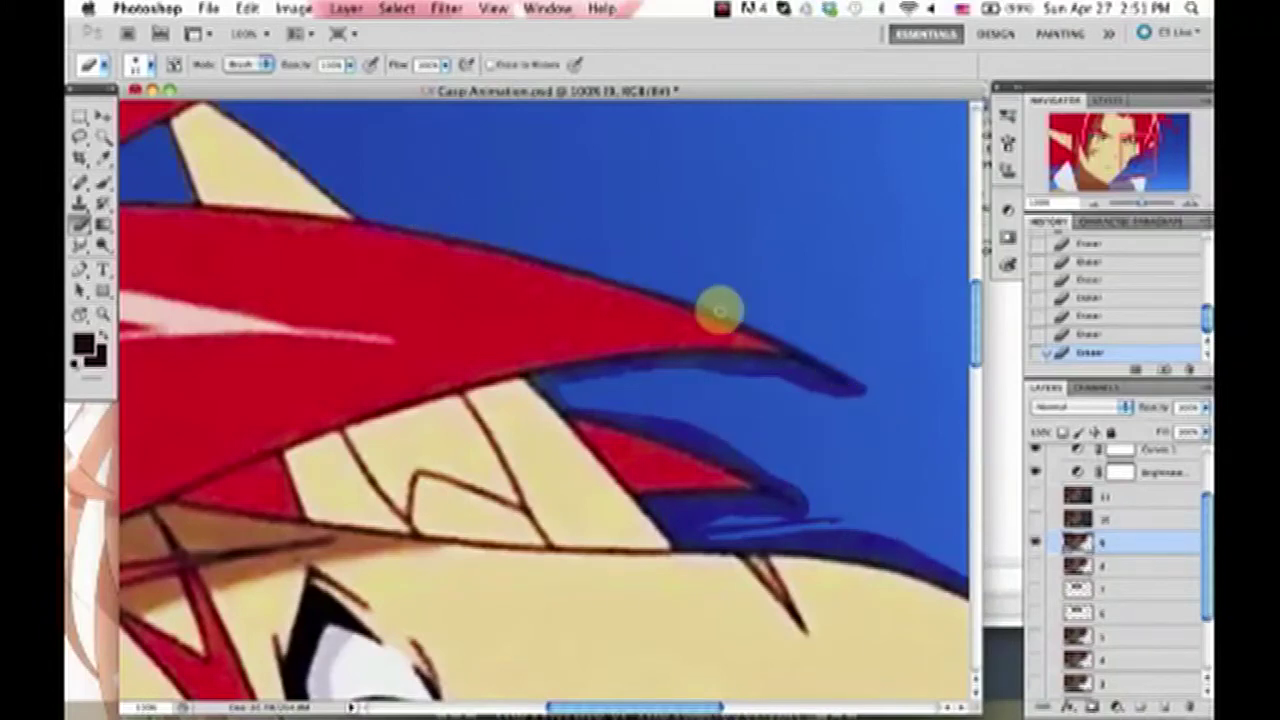
pyautogui.moveTo(523, 369)
pyautogui.mouseDown()
pyautogui.moveTo(742, 361)
pyautogui.moveTo(851, 377)
pyautogui.mouseUp()
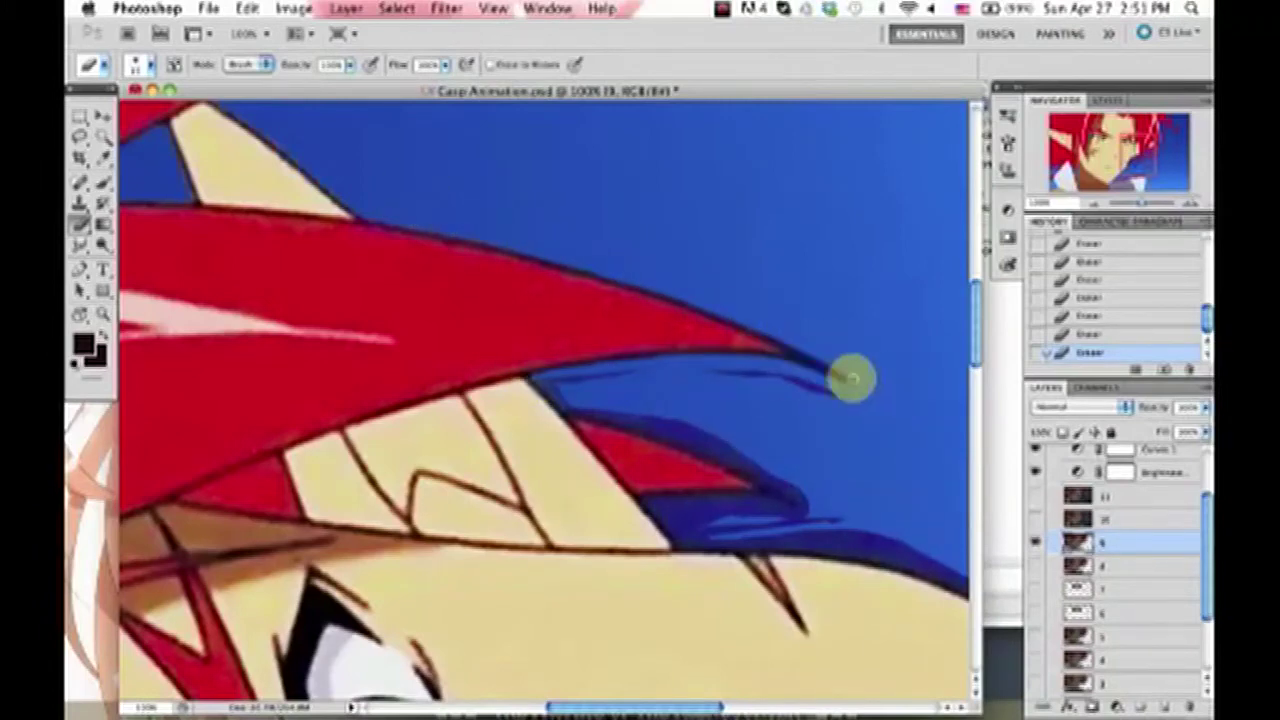
pyautogui.moveTo(540, 377)
pyautogui.mouseDown()
pyautogui.moveTo(726, 371)
pyautogui.moveTo(828, 398)
pyautogui.mouseUp()
# Erase the dark blue fringe around the small red hair strand beside the ear and smudge the outline to a point.
pyautogui.moveTo(777, 489)
pyautogui.mouseDown()
pyautogui.moveTo(607, 313)
pyautogui.moveTo(474, 251)
pyautogui.moveTo(557, 274)
pyautogui.moveTo(514, 329)
pyautogui.moveTo(597, 330)
pyautogui.moveTo(486, 334)
pyautogui.moveTo(514, 360)
pyautogui.moveTo(546, 343)
pyautogui.moveTo(553, 355)
pyautogui.mouseUp()
pyautogui.moveTo(633, 365); pyautogui.dragTo(554, 340)
pyautogui.moveTo(477, 340); pyautogui.dragTo(632, 346)
pyautogui.moveTo(782, 390); pyautogui.dragTo(484, 260)
pyautogui.press('r')
pyautogui.moveTo(787, 341); pyautogui.dragTo(695, 290)
# Erase the dark blue fringe along the cheek and jaw outline on layer 9.
pyautogui.press('e')
pyautogui.moveTo(372, 322); pyautogui.dragTo(566, 326)
pyautogui.moveTo(430, 330); pyautogui.dragTo(709, 331)
pyautogui.moveTo(190, 381); pyautogui.dragTo(229, 380)
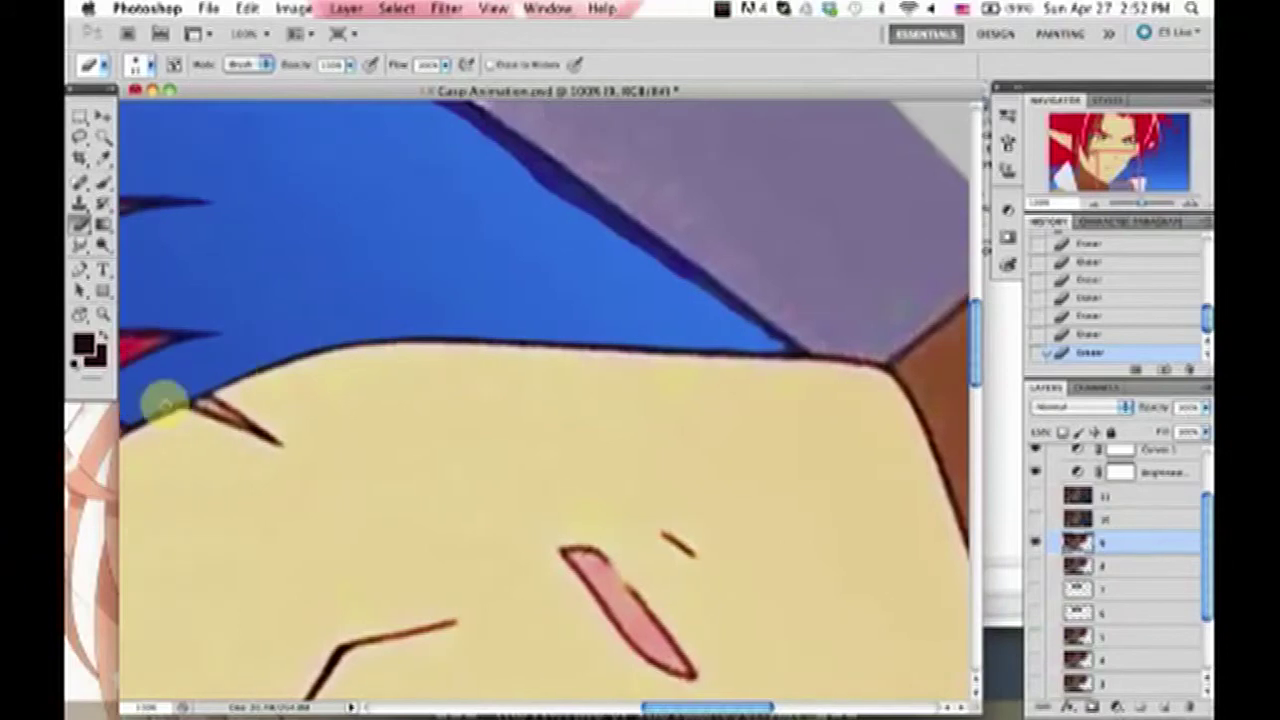
# Erase the dark blue fringe along the white and purple collar's outline on layer 9, smudging the outline where needed.
pyautogui.moveTo(600, 180); pyautogui.dragTo(668, 515)
pyautogui.press('r')
pyautogui.moveTo(358, 234); pyautogui.dragTo(299, 444)
pyautogui.press('e')
pyautogui.moveTo(189, 506)
pyautogui.mouseDown()
pyautogui.moveTo(304, 521)
pyautogui.moveTo(530, 449)
pyautogui.moveTo(669, 423)
pyautogui.mouseUp()
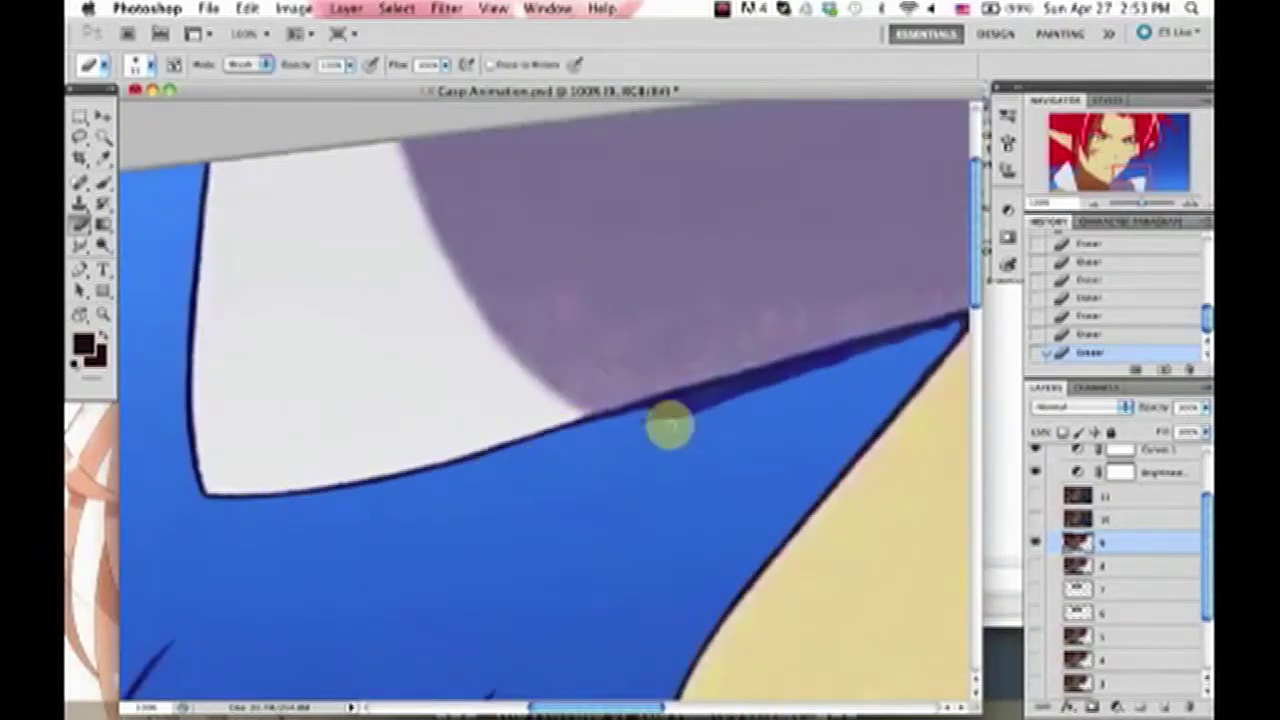
pyautogui.moveTo(820, 429); pyautogui.dragTo(690, 427)
pyautogui.moveTo(457, 431)
pyautogui.mouseDown()
pyautogui.moveTo(758, 346)
pyautogui.moveTo(433, 548)
pyautogui.moveTo(678, 447)
pyautogui.mouseUp()
pyautogui.press('r')
pyautogui.press('super+0')
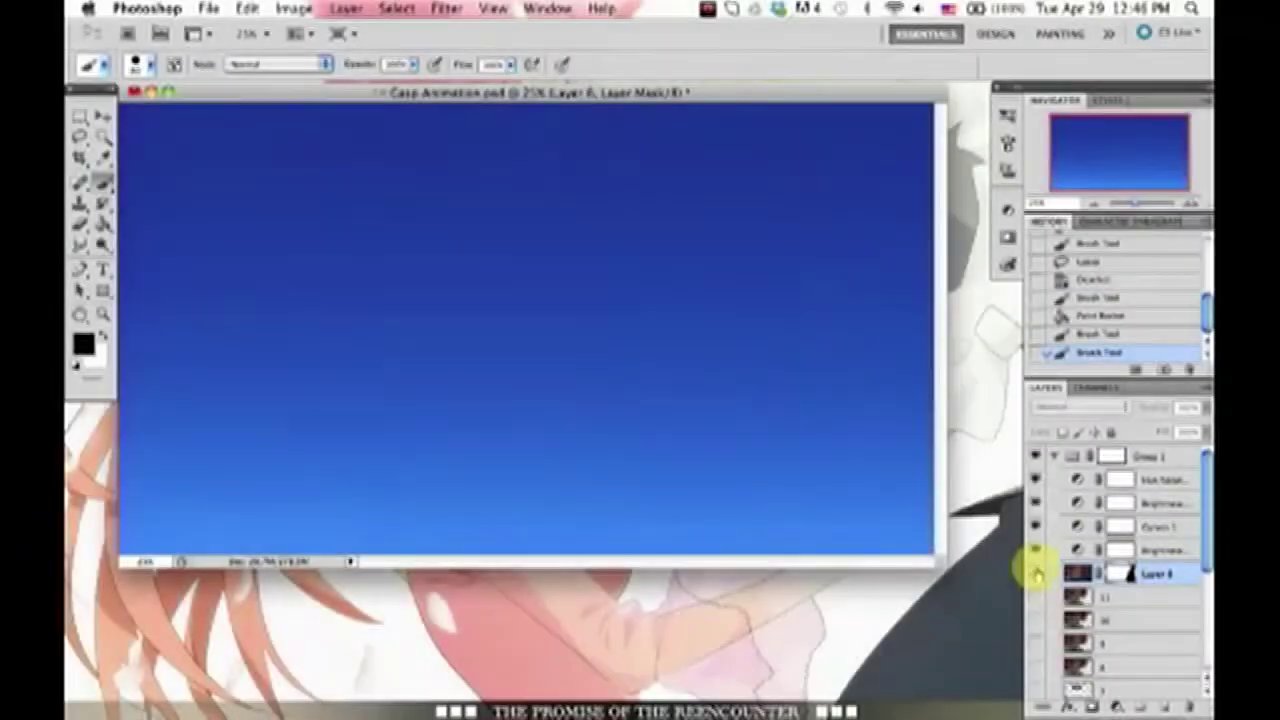
# Make Layer 8 visible again.
pyautogui.click(1036, 572)
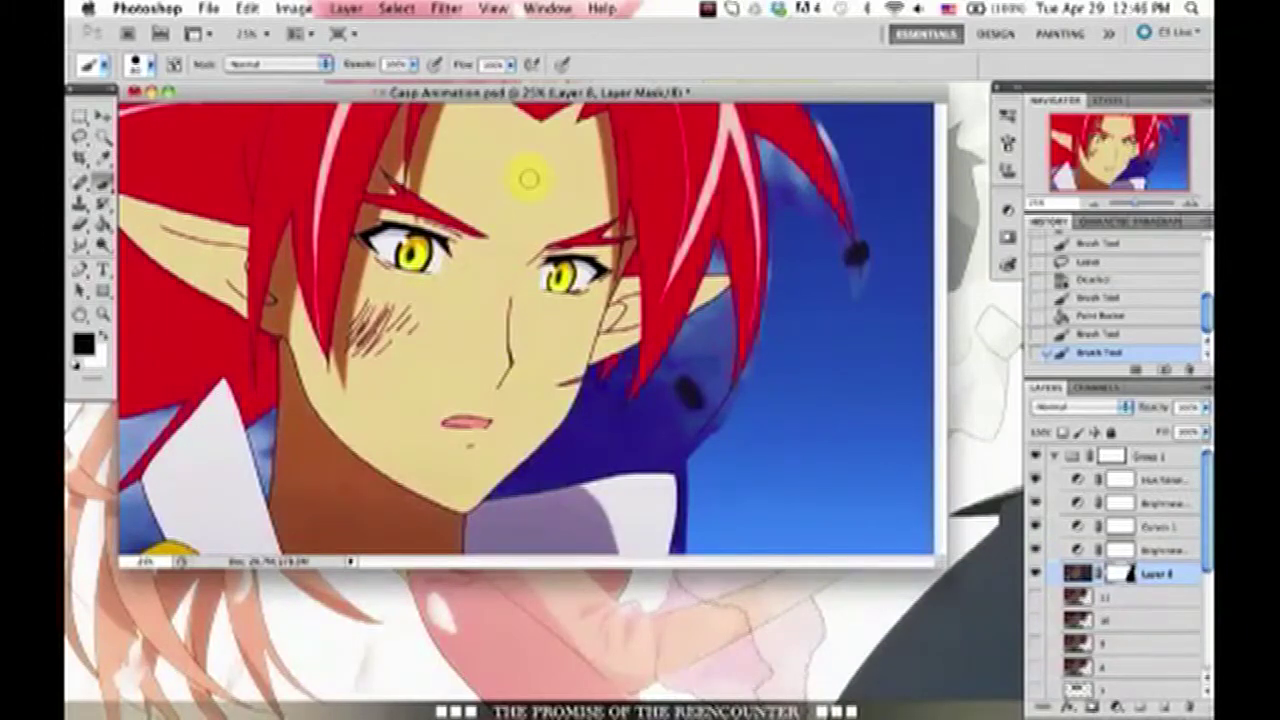
pyautogui.click(446, 8)
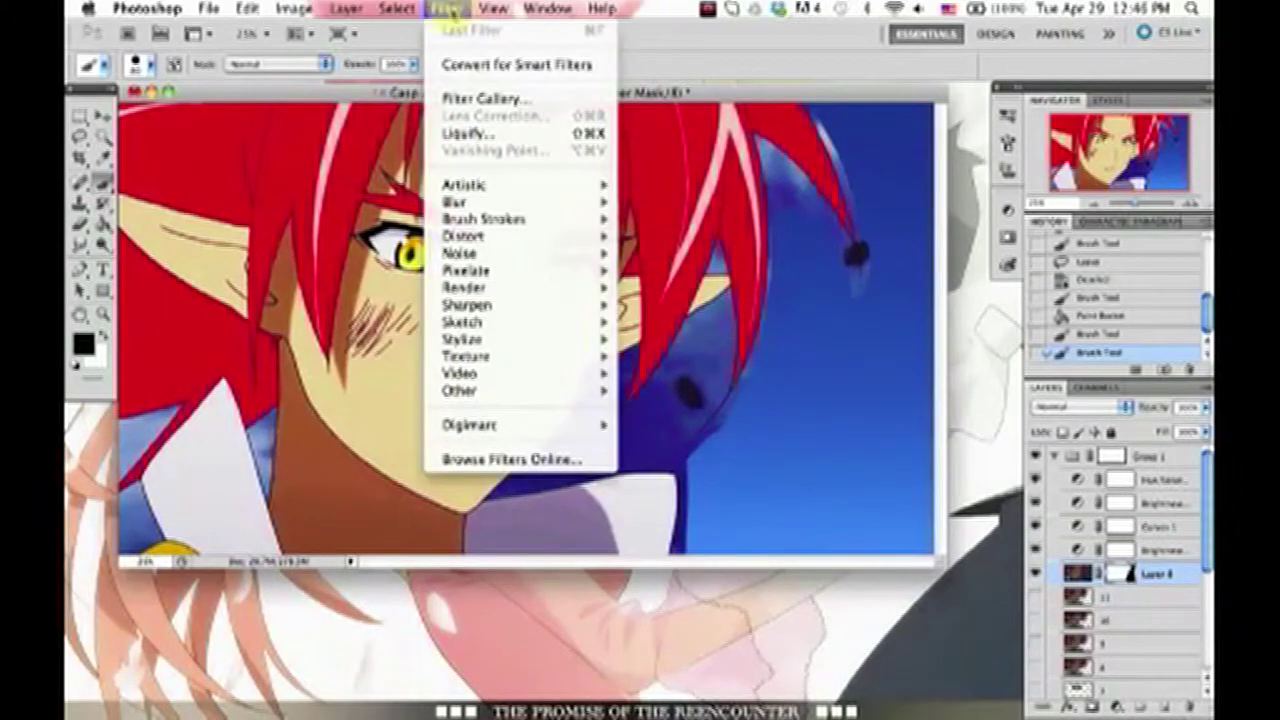
pyautogui.moveTo(492, 204)
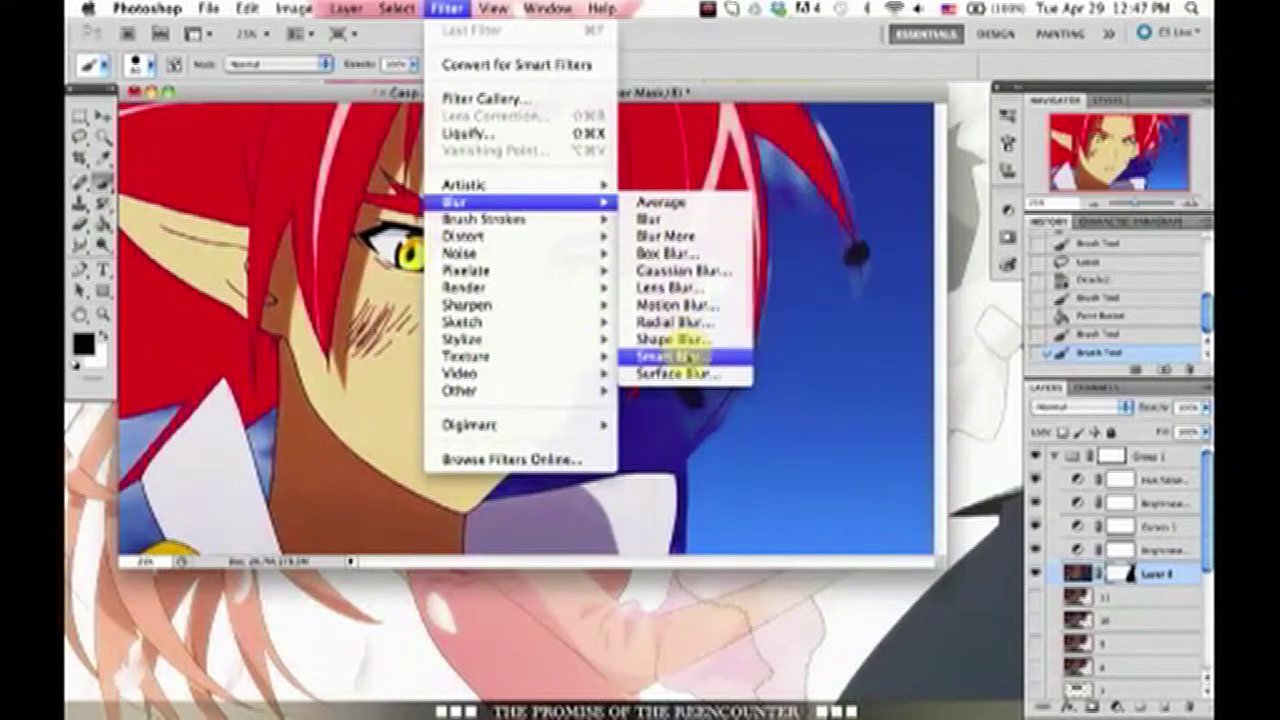
pyautogui.click(690, 356)
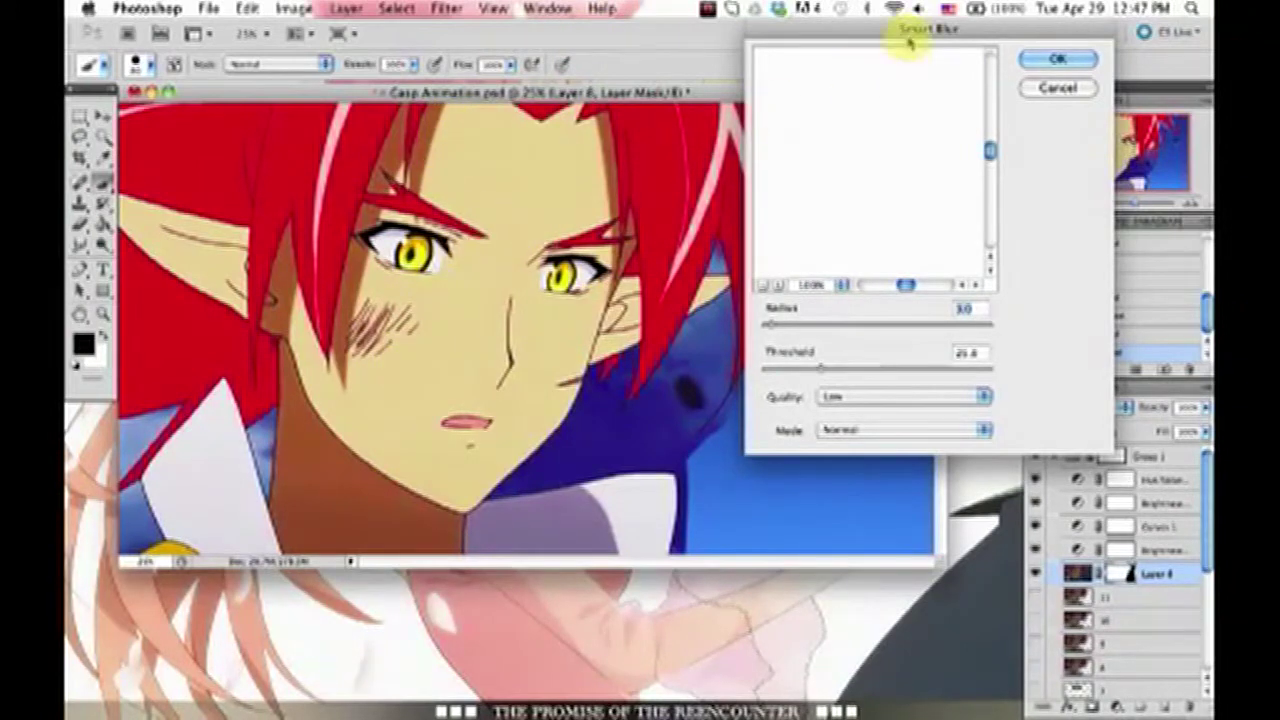
pyautogui.press('super+minus')
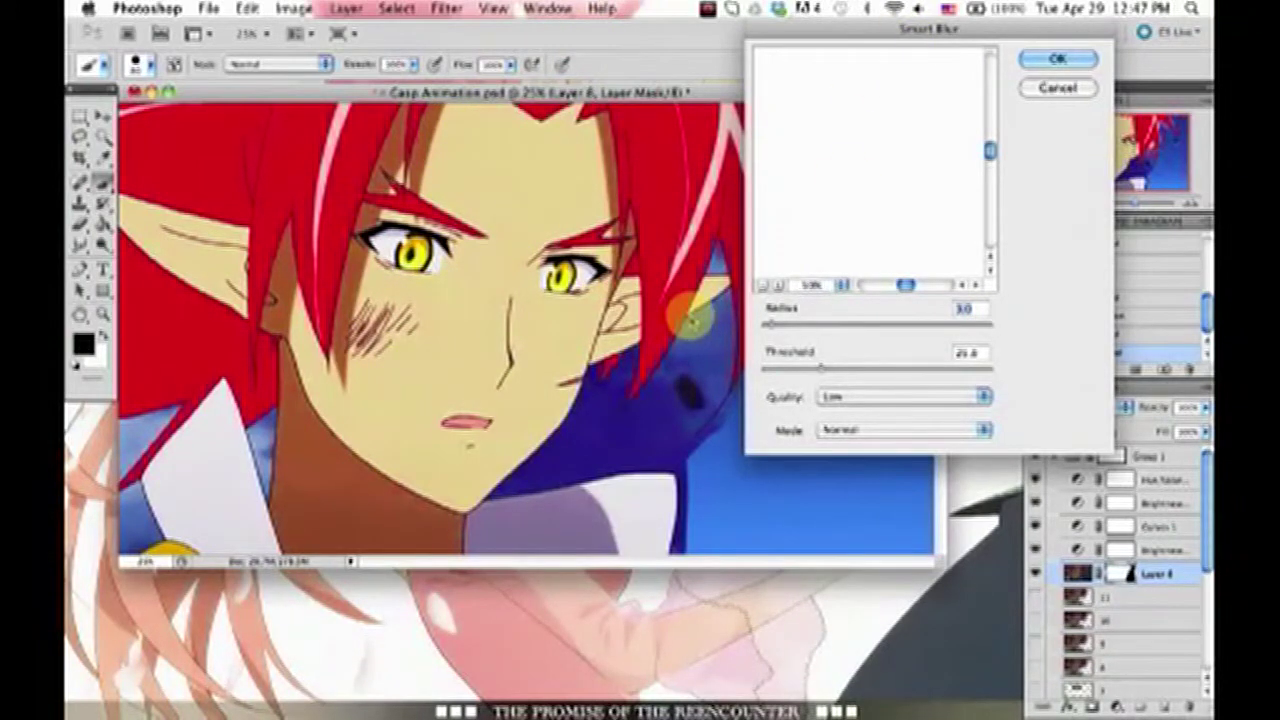
pyautogui.click(1058, 88)
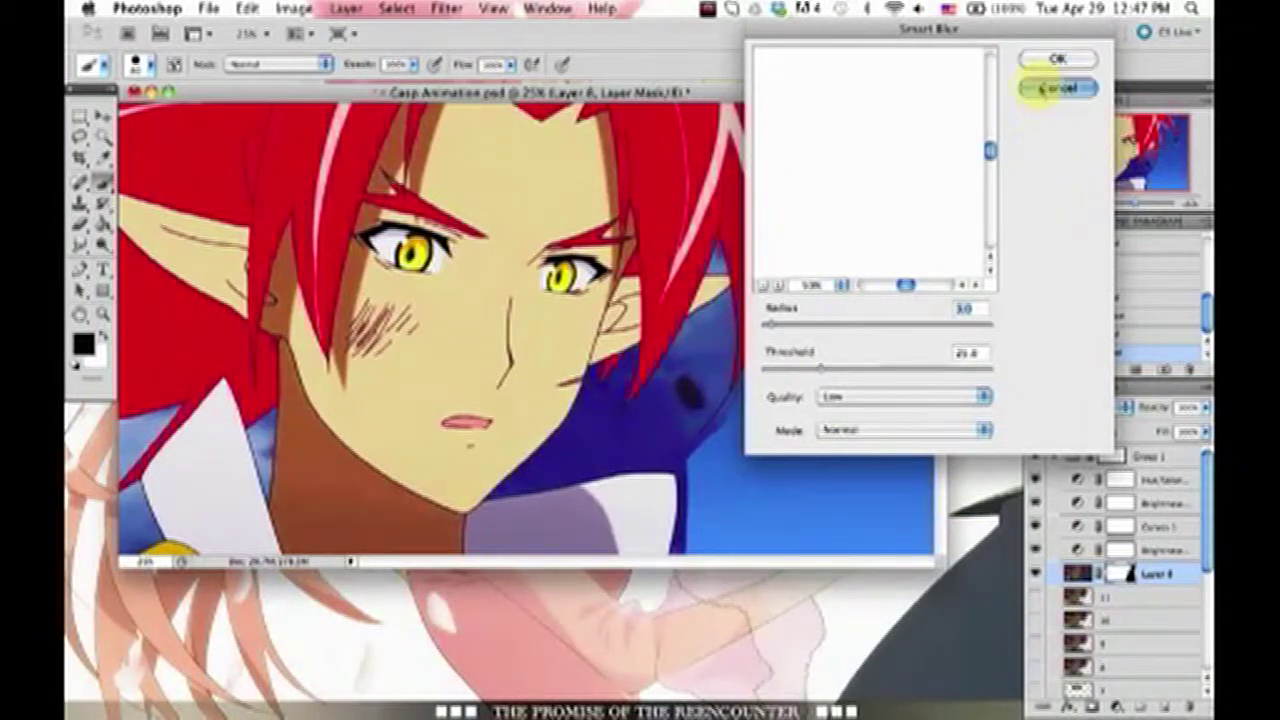
# Target Layer 8's image instead of its mask and open the Smart Blur filter with its preview zoomed out to 25%.
pyautogui.click(1077, 572)
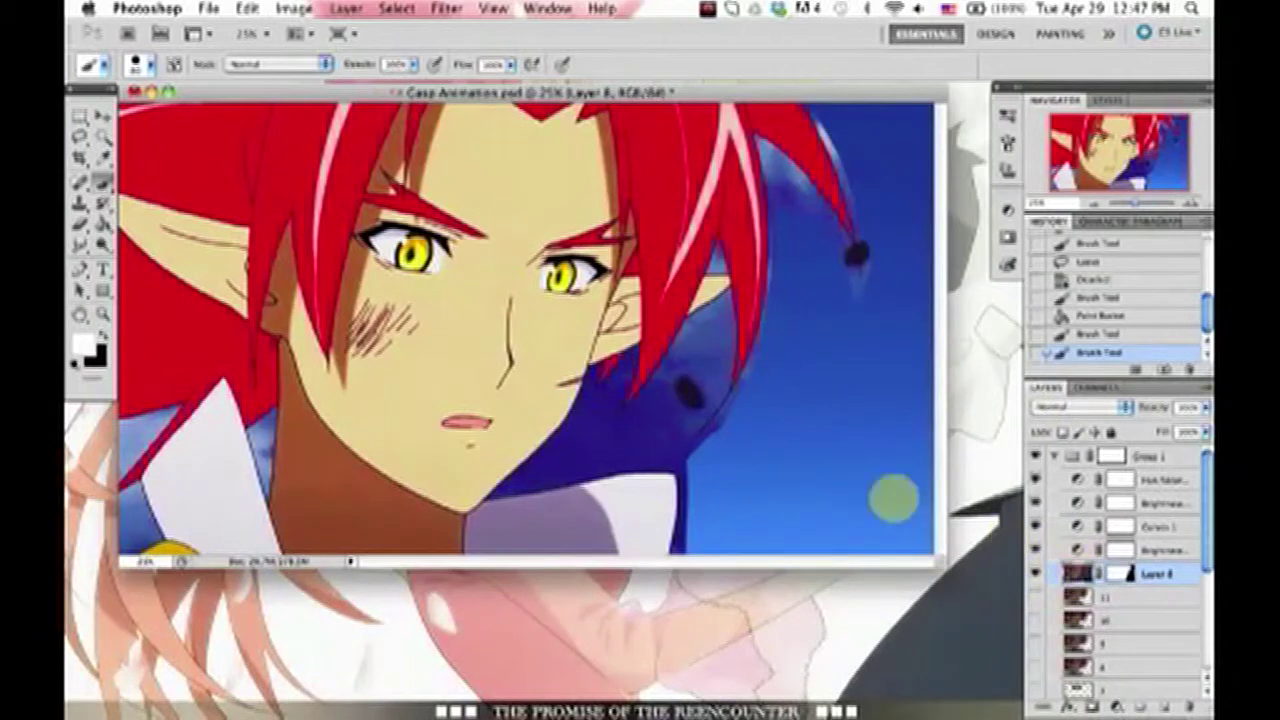
pyautogui.click(493, 9)
pyautogui.moveTo(446, 9)
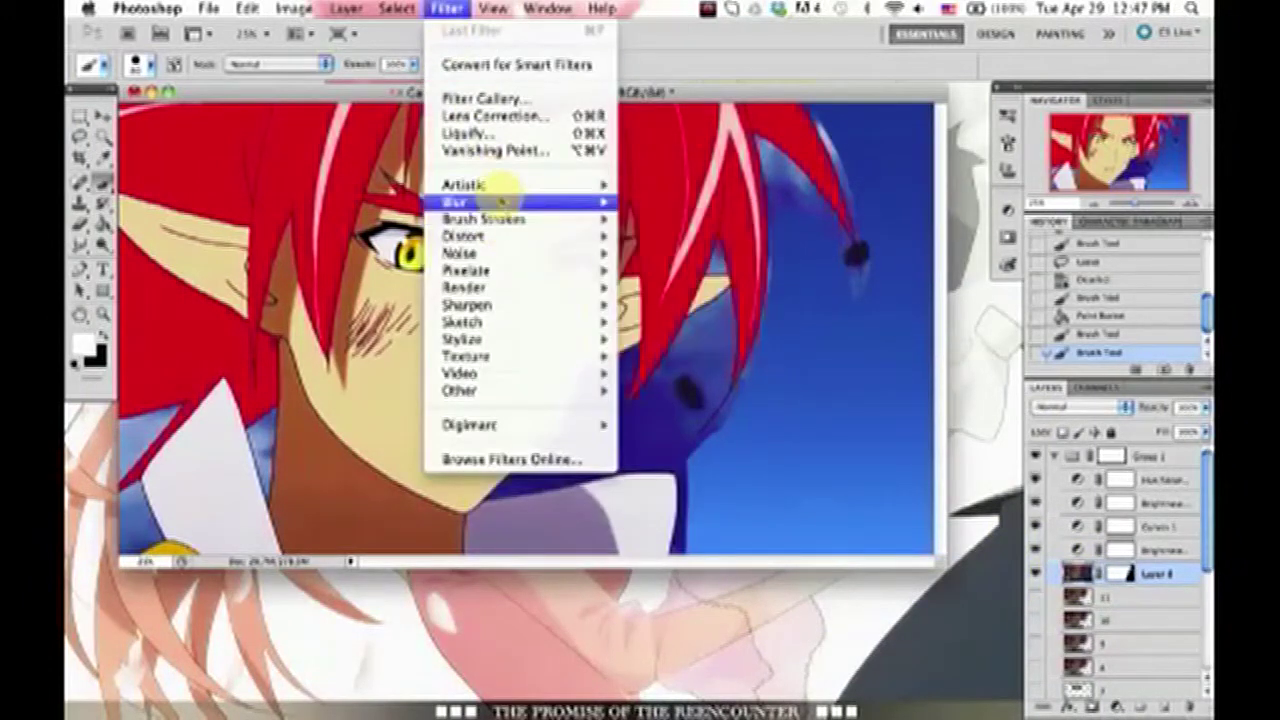
pyautogui.moveTo(486, 202)
pyautogui.click(722, 356)
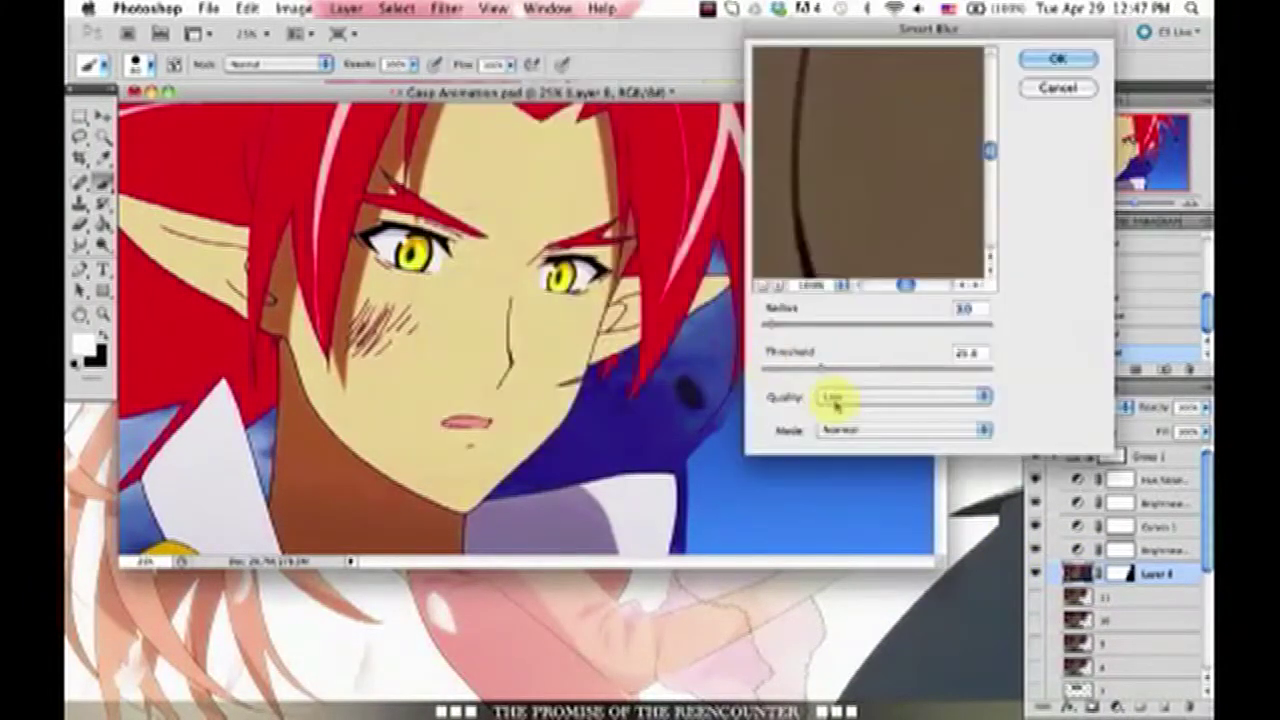
pyautogui.press('super+minus')
pyautogui.press('super+minus')
pyautogui.press('super+minus')
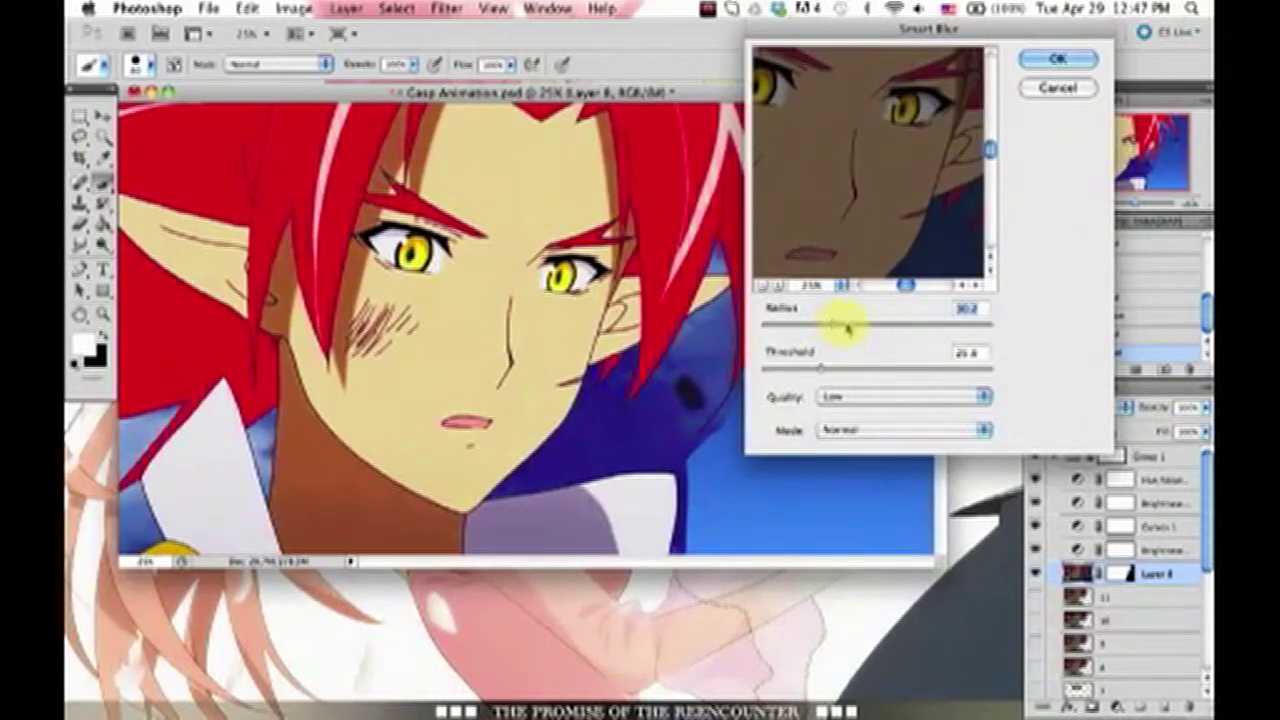
# Try Smart Blur with a radius of 43.8 and a threshold of 8.7.
pyautogui.moveTo(857, 326); pyautogui.dragTo(861, 326)
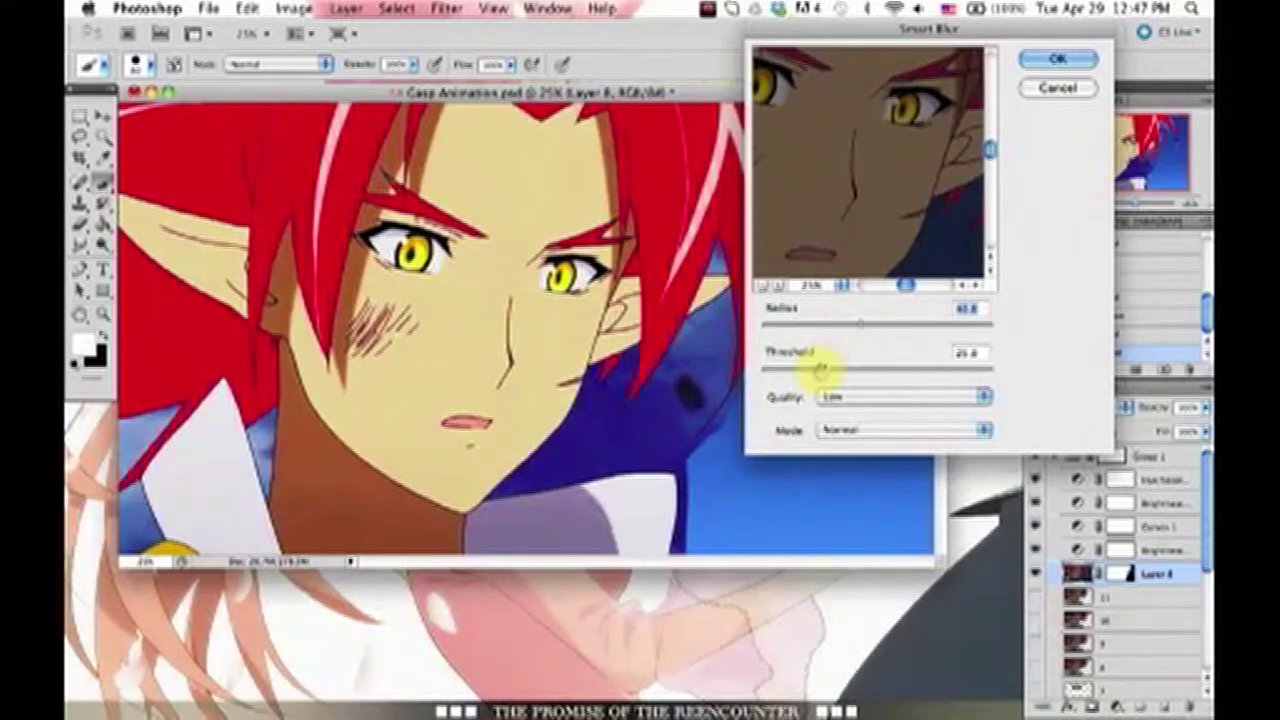
pyautogui.moveTo(820, 370); pyautogui.dragTo(820, 328)
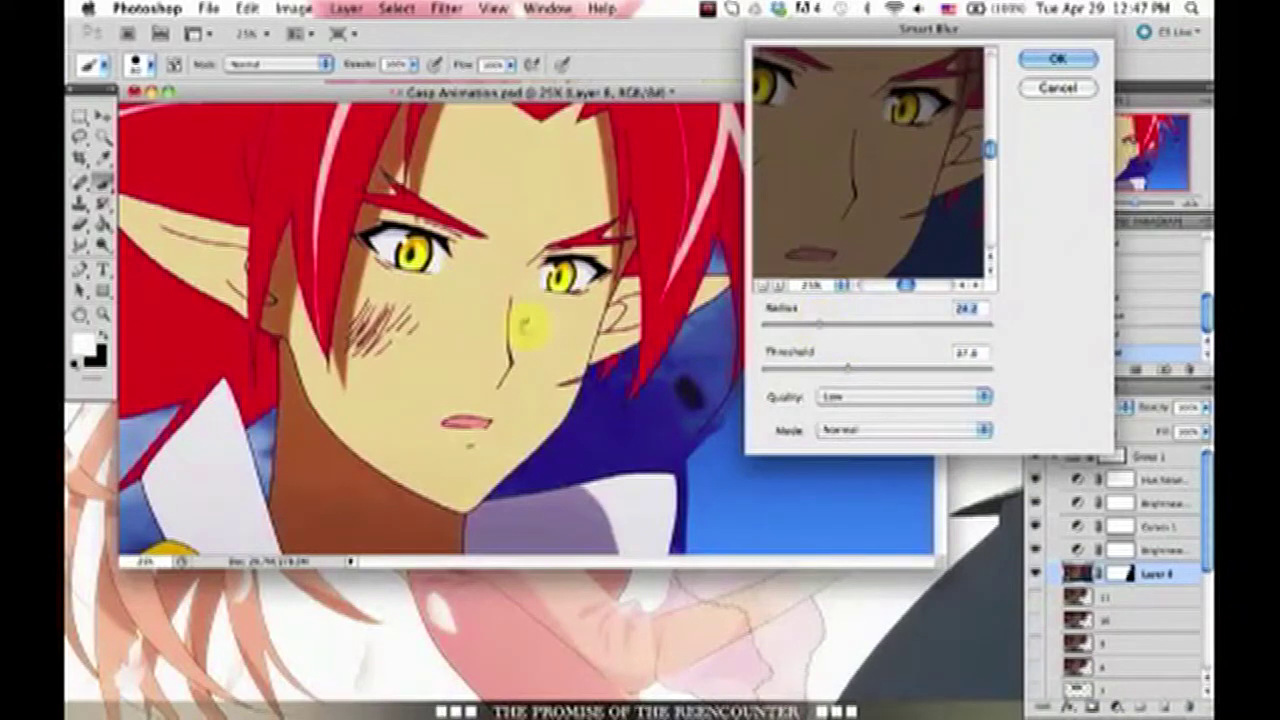
pyautogui.moveTo(820, 329); pyautogui.dragTo(831, 329)
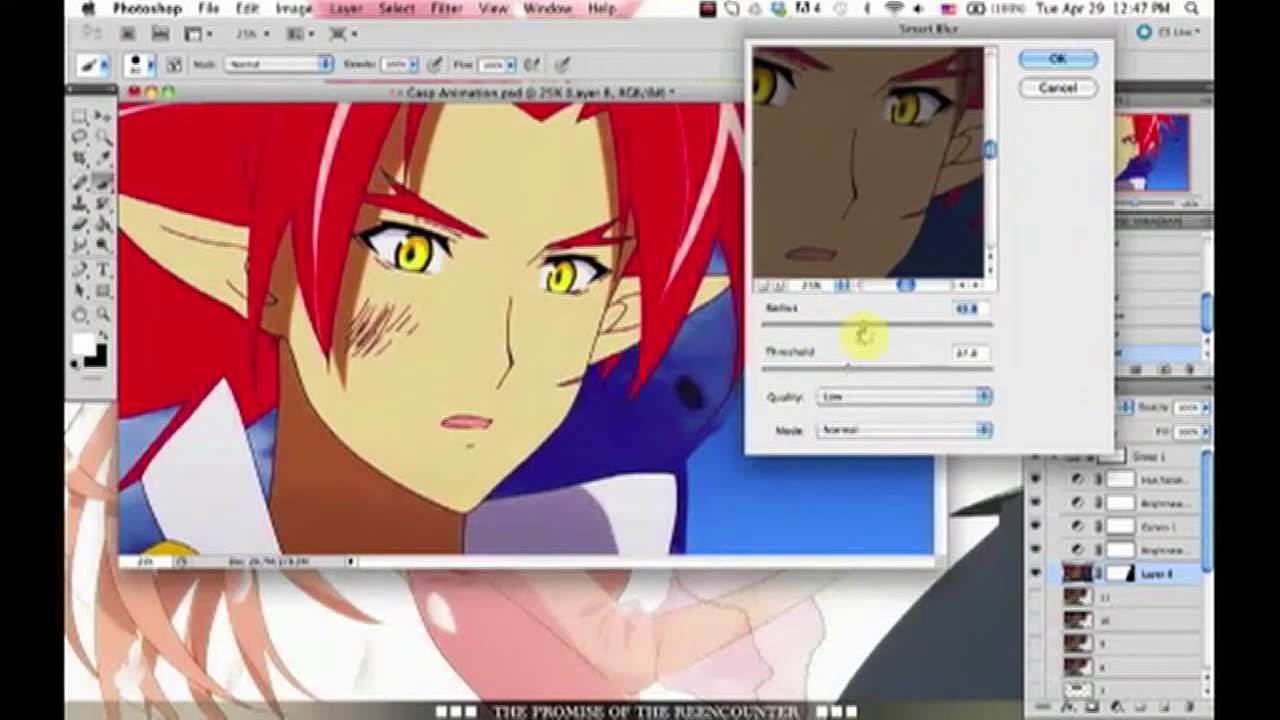
pyautogui.click(845, 370)
pyautogui.moveTo(826, 373); pyautogui.dragTo(792, 372)
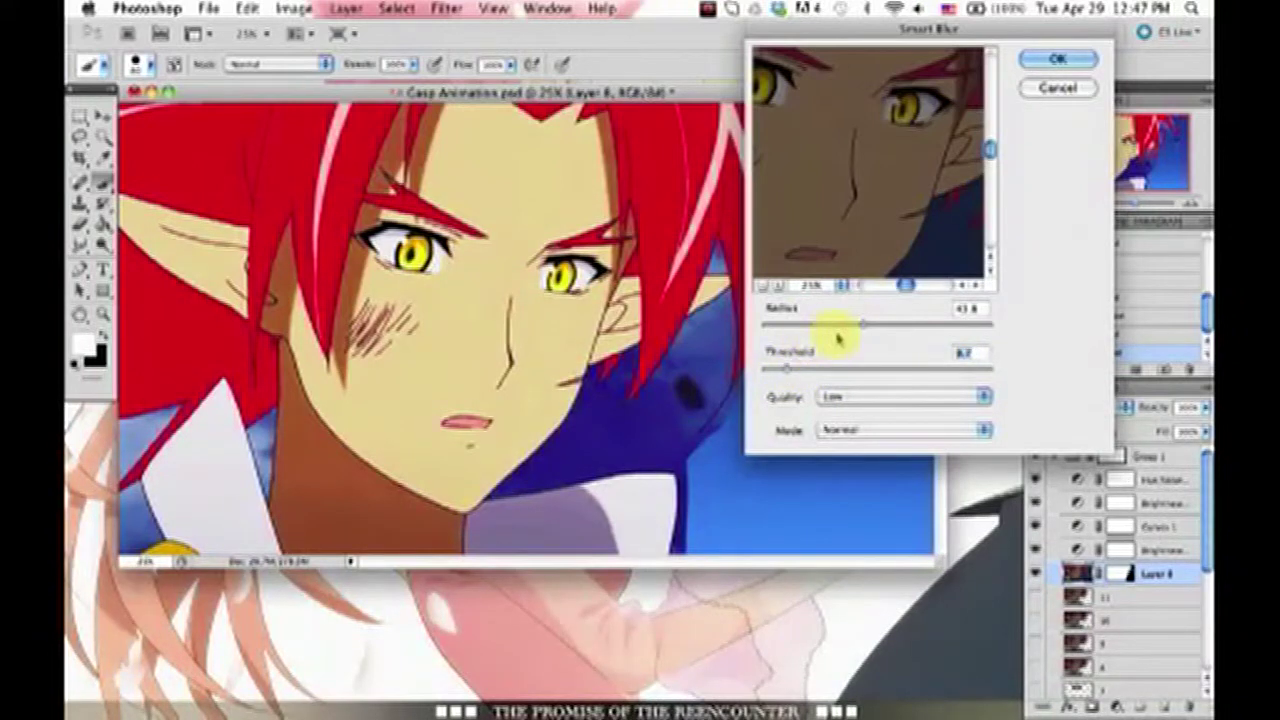
# Try a Smart Blur radius of 11.3 with a much higher threshold, and reduce the threshold slightly.
pyautogui.moveTo(837, 334); pyautogui.dragTo(788, 330)
pyautogui.click(873, 370)
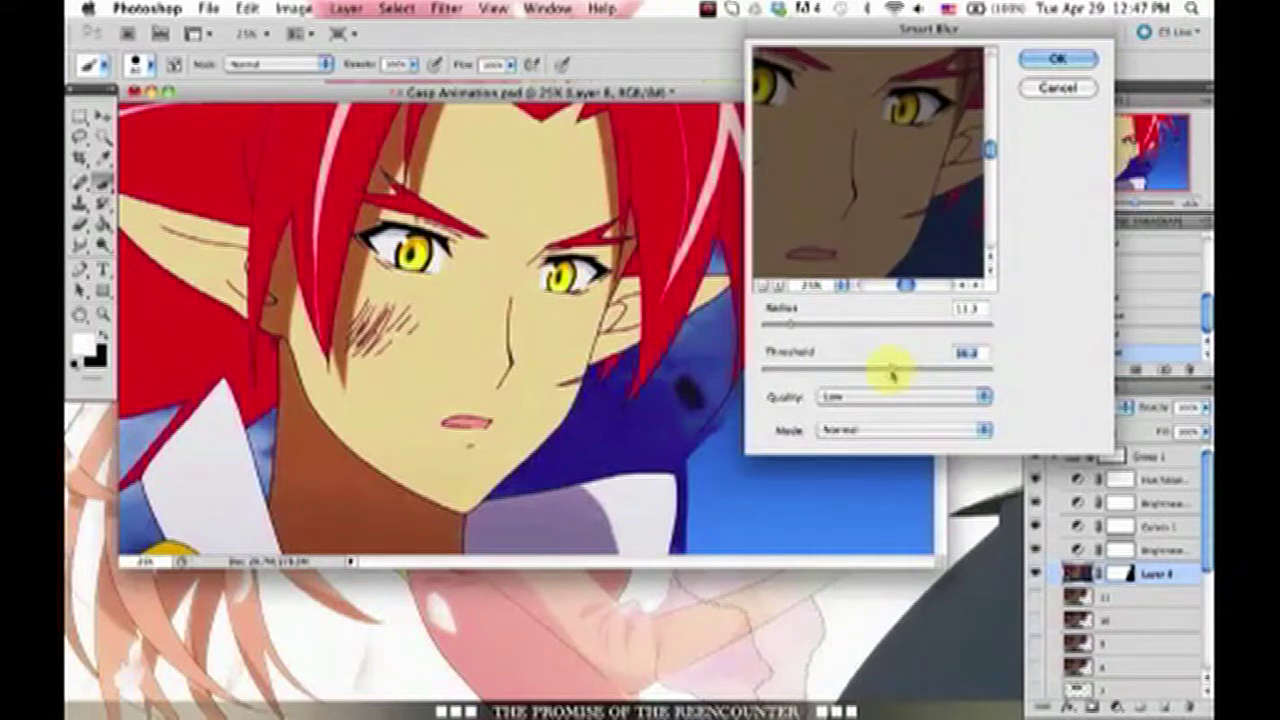
pyautogui.moveTo(892, 372); pyautogui.dragTo(857, 366)
# Try Smart Blur with a radius of 54.7 and a threshold of 13.3, comparing the preview with the original.
pyautogui.click(863, 180)
pyautogui.click(888, 326)
pyautogui.moveTo(822, 378); pyautogui.dragTo(797, 372)
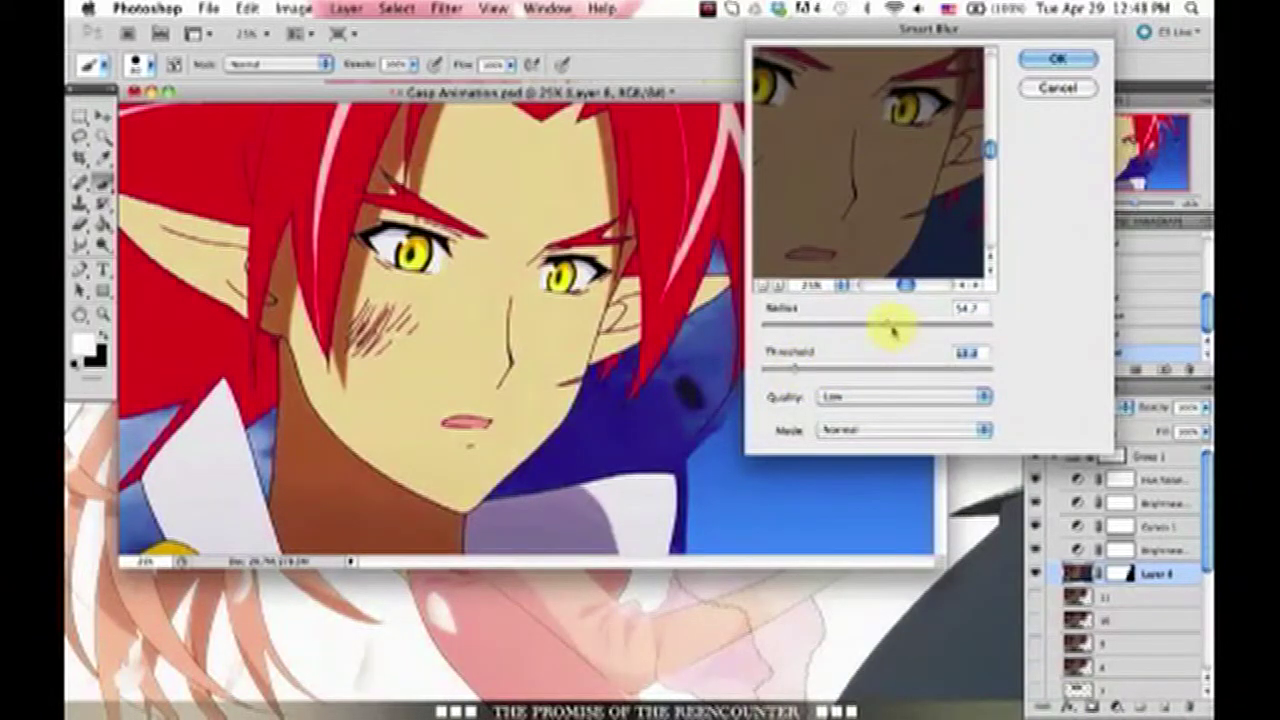
pyautogui.click(890, 258)
pyautogui.moveTo(880, 251); pyautogui.dragTo(891, 256)
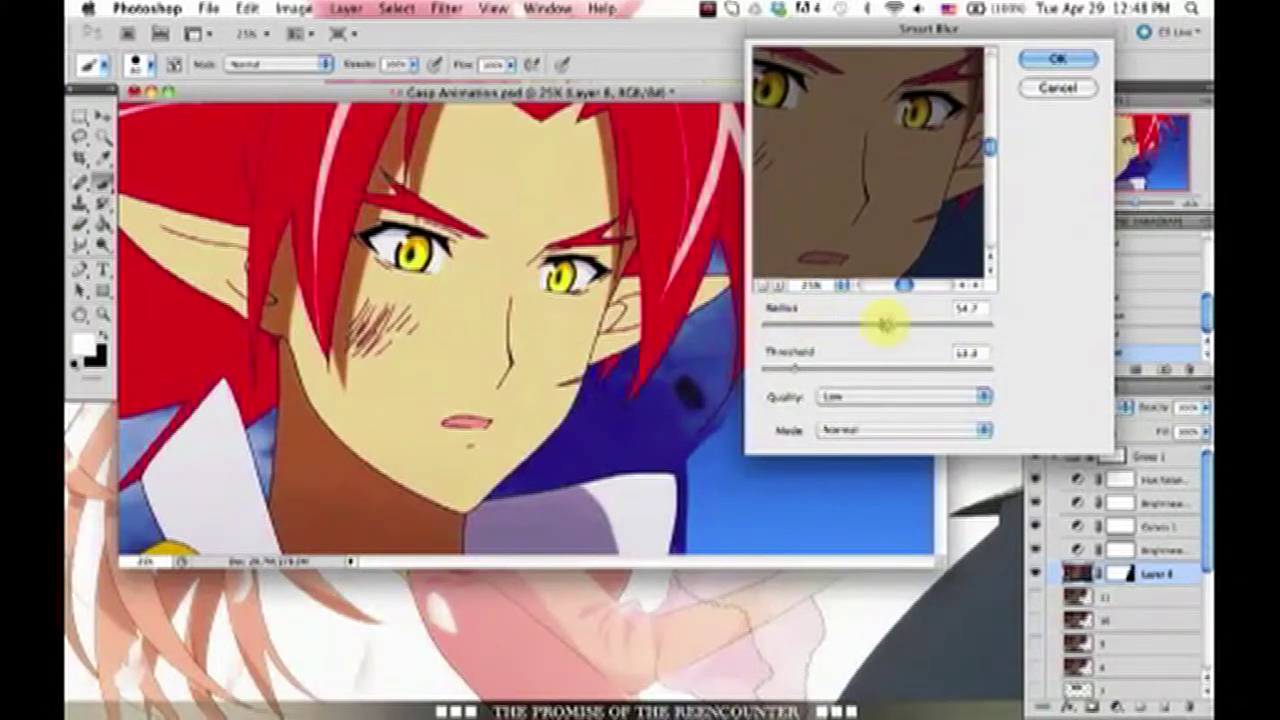
# Apply Smart Blur to Layer 8 with a radius slightly above 58.7 and a threshold of 10.6.
pyautogui.moveTo(893, 320); pyautogui.dragTo(899, 322)
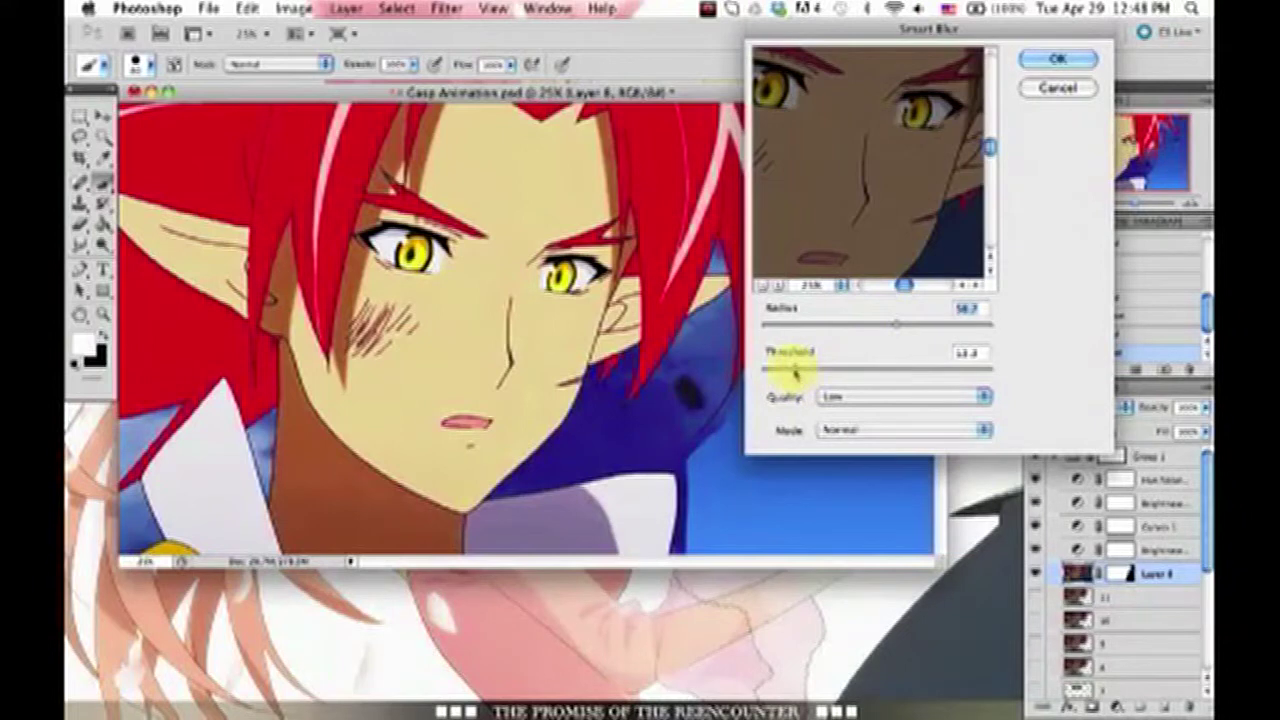
pyautogui.moveTo(795, 372); pyautogui.dragTo(789, 371)
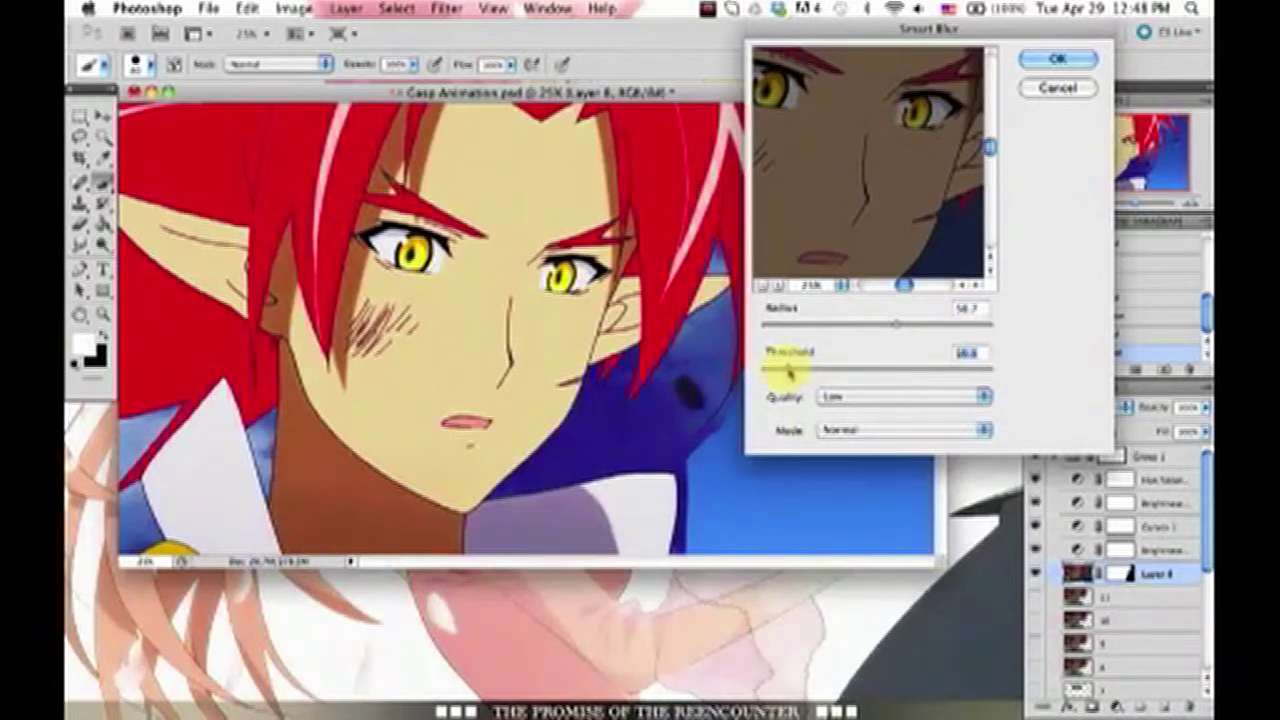
pyautogui.moveTo(887, 178); pyautogui.dragTo(903, 213)
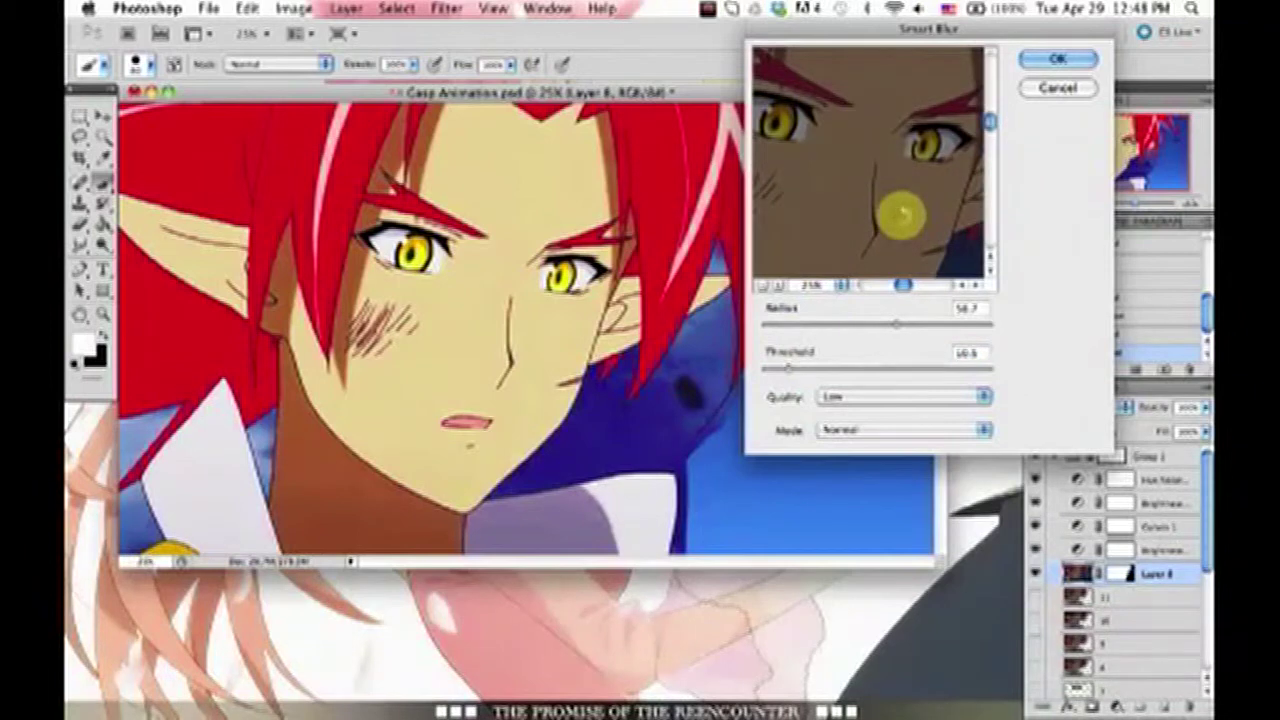
pyautogui.moveTo(897, 328); pyautogui.dragTo(902, 330)
pyautogui.click(1040, 62)
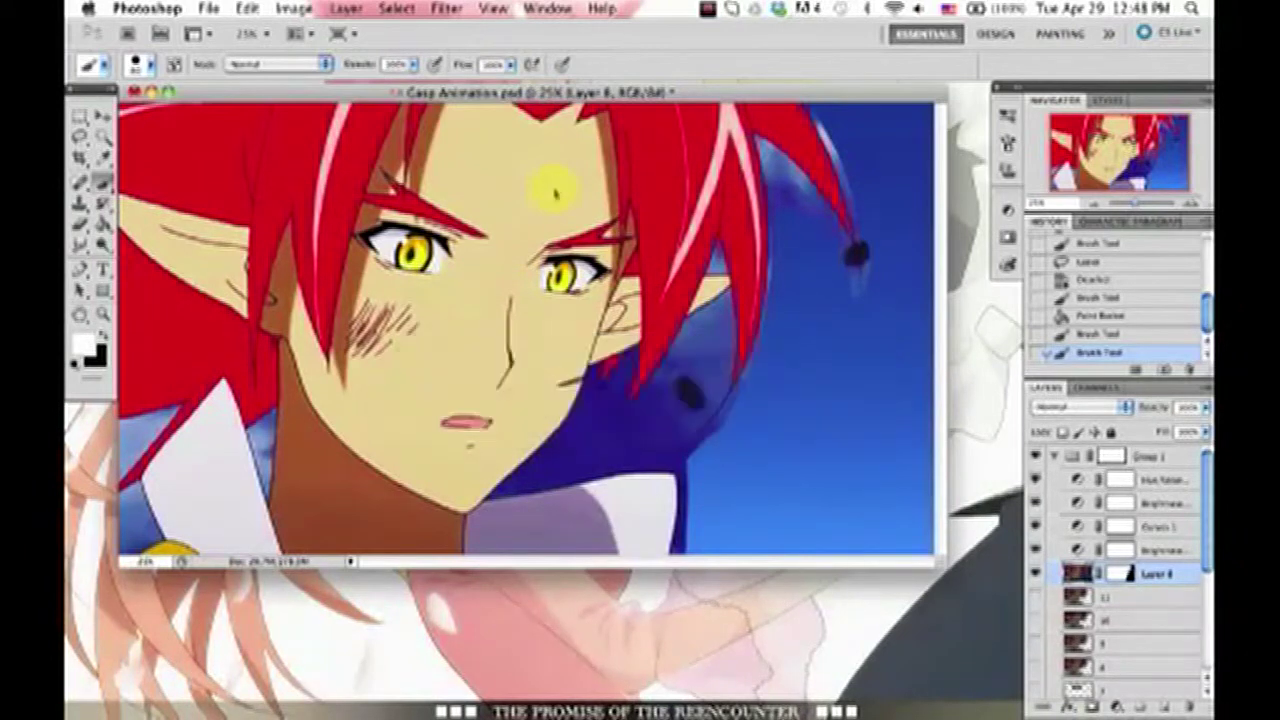
# Paint out the scratches on the cheek beside the hair shadow with a small Clone Stamp brush, using clean skin as the source.
pyautogui.keyDown('super'); pyautogui.click(512, 218); pyautogui.keyUp('super')
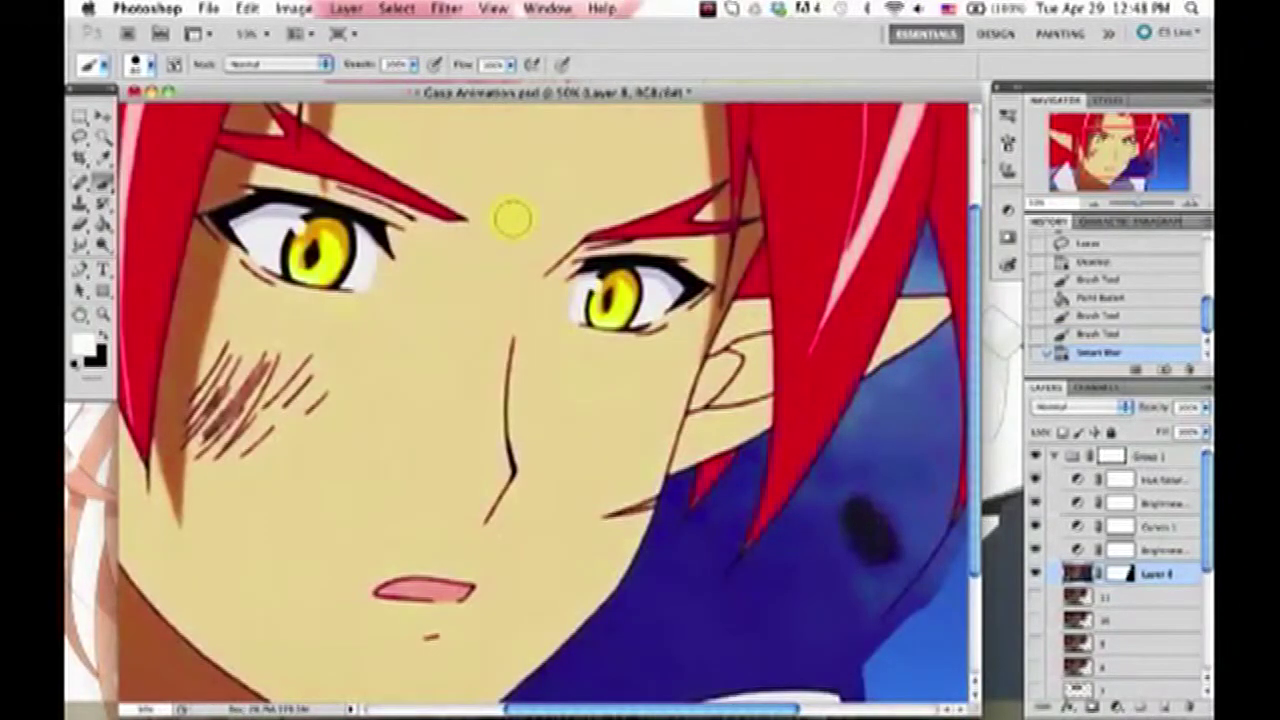
pyautogui.hscroll(-4, 512, 218)
pyautogui.press('super+plus')
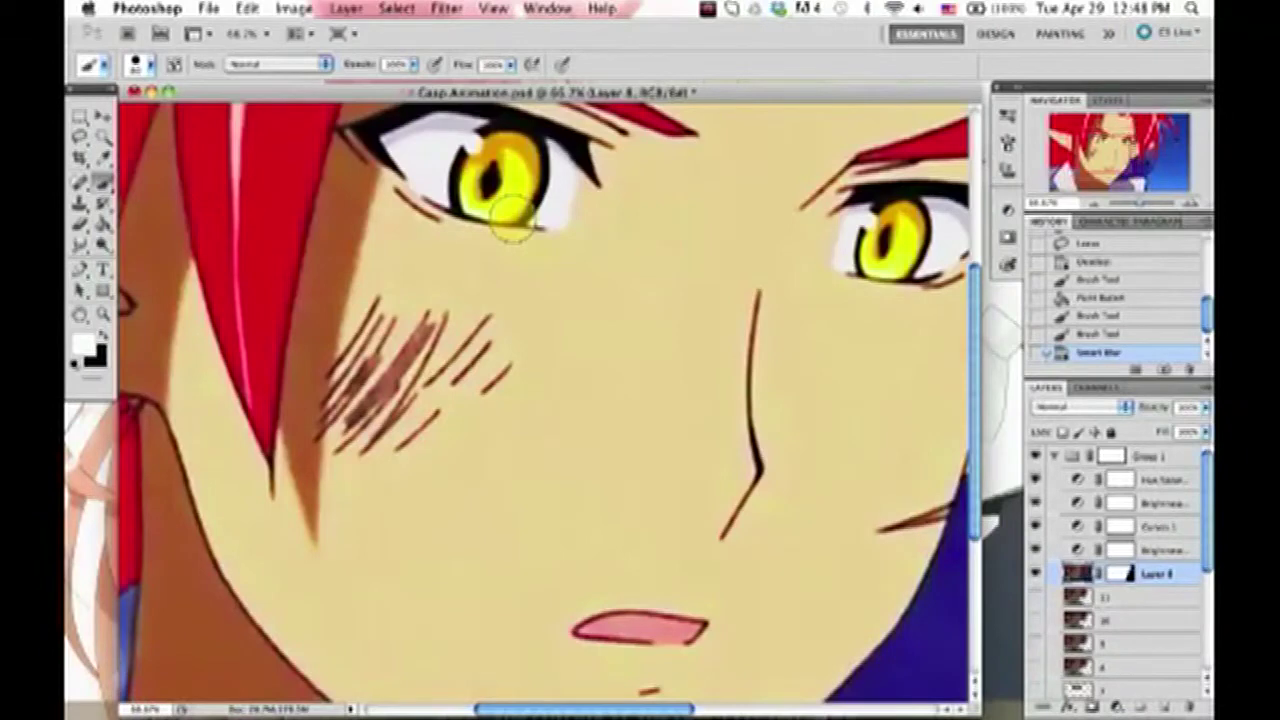
pyautogui.press('[')
pyautogui.press('[')
pyautogui.press('[')
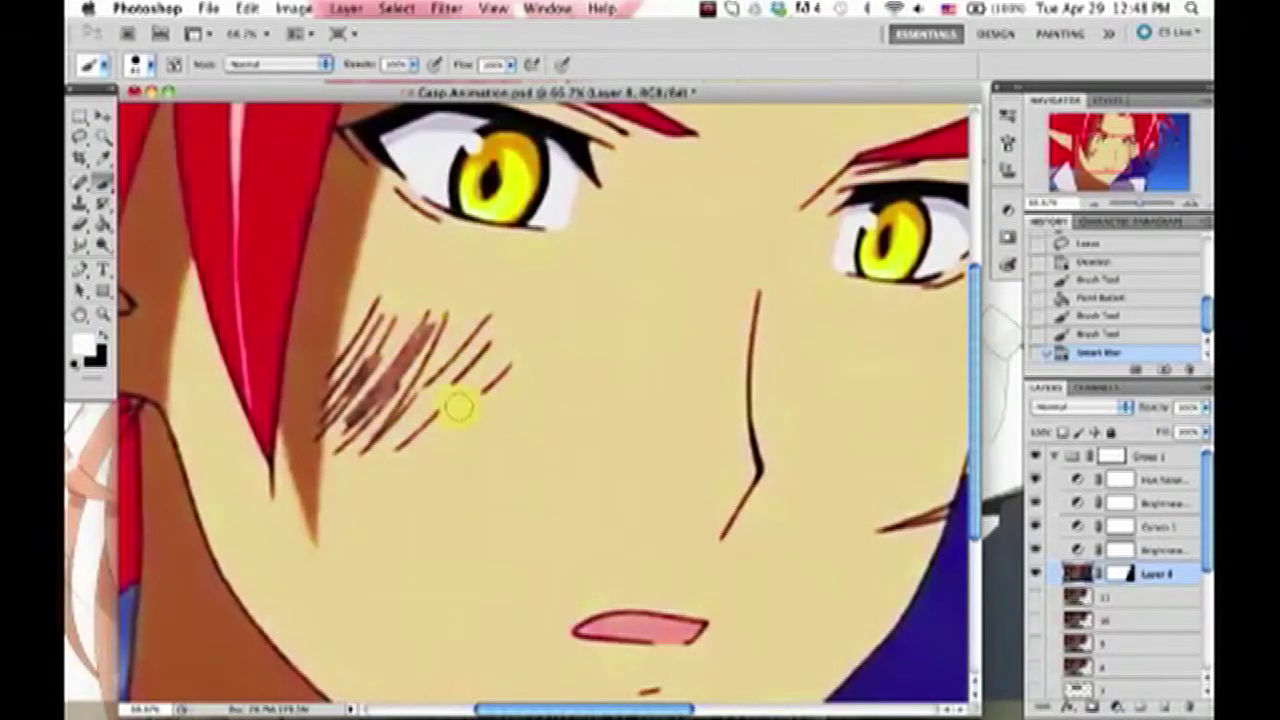
pyautogui.click(80, 203)
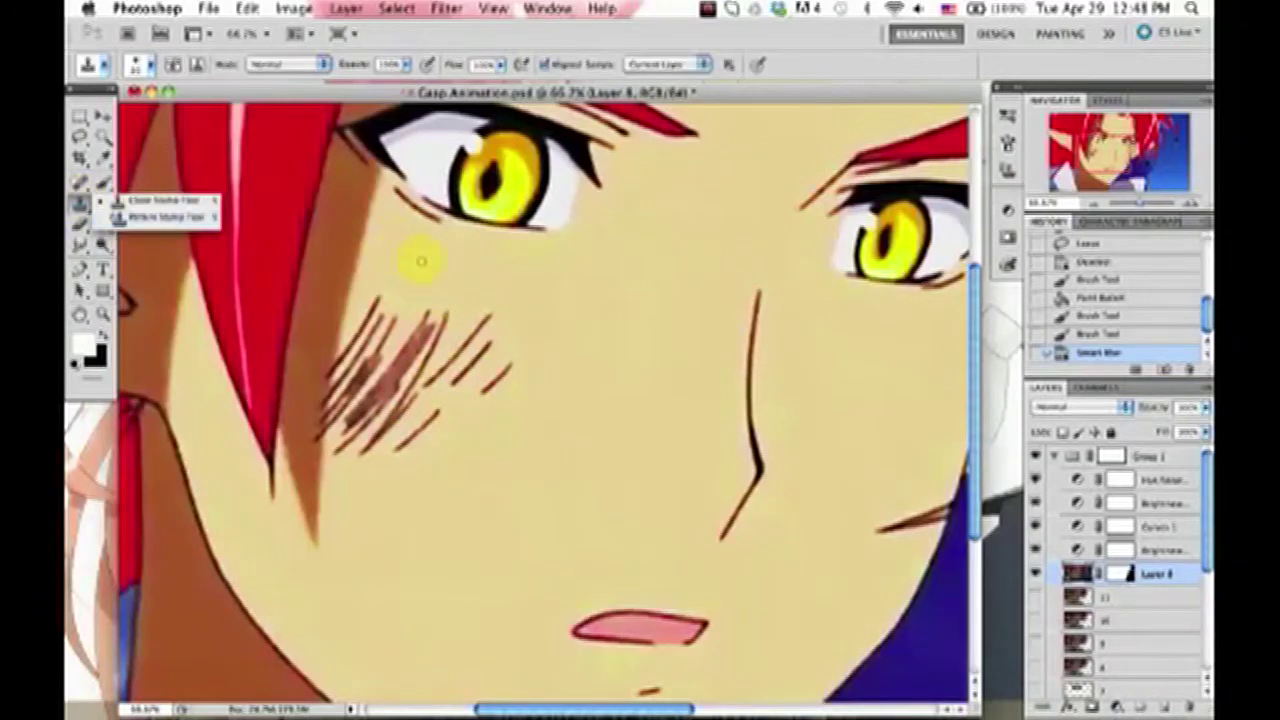
pyautogui.click(690, 211)
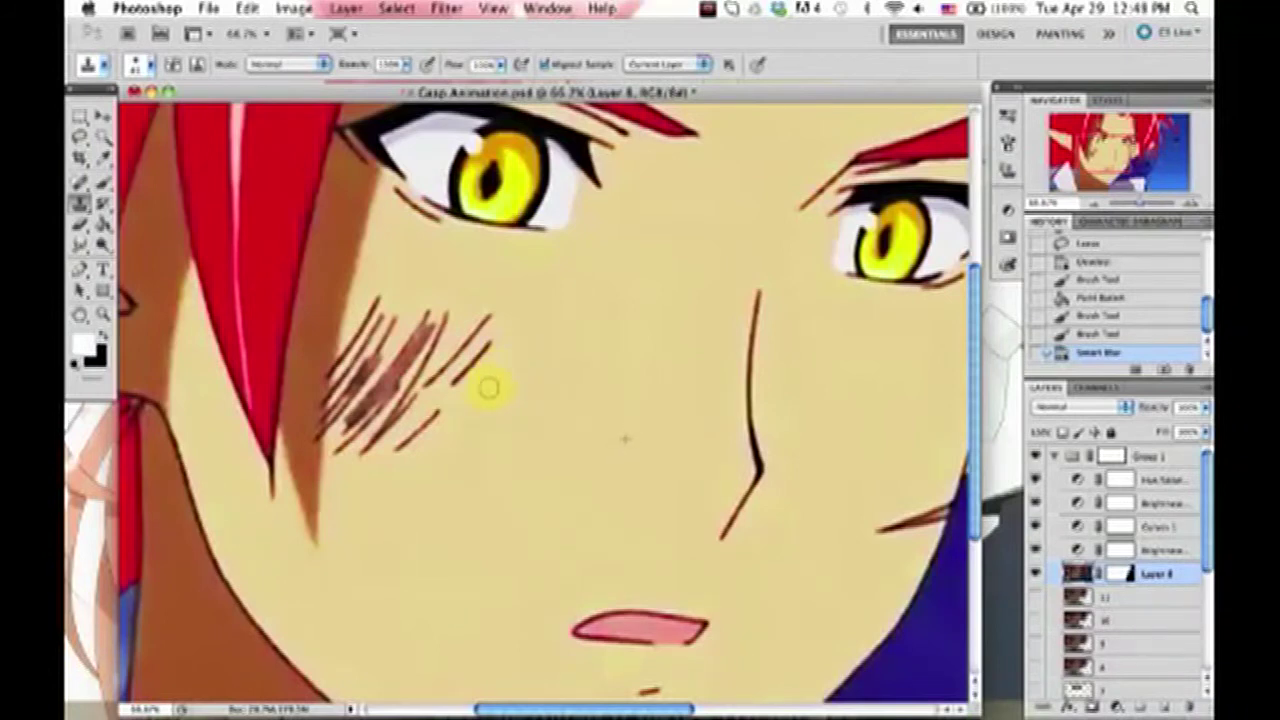
pyautogui.moveTo(479, 392)
pyautogui.mouseDown()
pyautogui.moveTo(493, 347)
pyautogui.moveTo(449, 388)
pyautogui.moveTo(485, 337)
pyautogui.moveTo(408, 412)
pyautogui.moveTo(460, 337)
pyautogui.moveTo(370, 448)
pyautogui.moveTo(435, 417)
pyautogui.moveTo(356, 450)
pyautogui.moveTo(358, 427)
pyautogui.moveTo(332, 455)
pyautogui.mouseUp()
pyautogui.moveTo(355, 340)
pyautogui.mouseDown()
pyautogui.moveTo(331, 435)
pyautogui.moveTo(379, 308)
pyautogui.moveTo(374, 288)
pyautogui.moveTo(384, 294)
pyautogui.moveTo(365, 407)
pyautogui.moveTo(383, 381)
pyautogui.moveTo(382, 417)
pyautogui.moveTo(443, 398)
pyautogui.mouseUp()
pyautogui.click(372, 294)
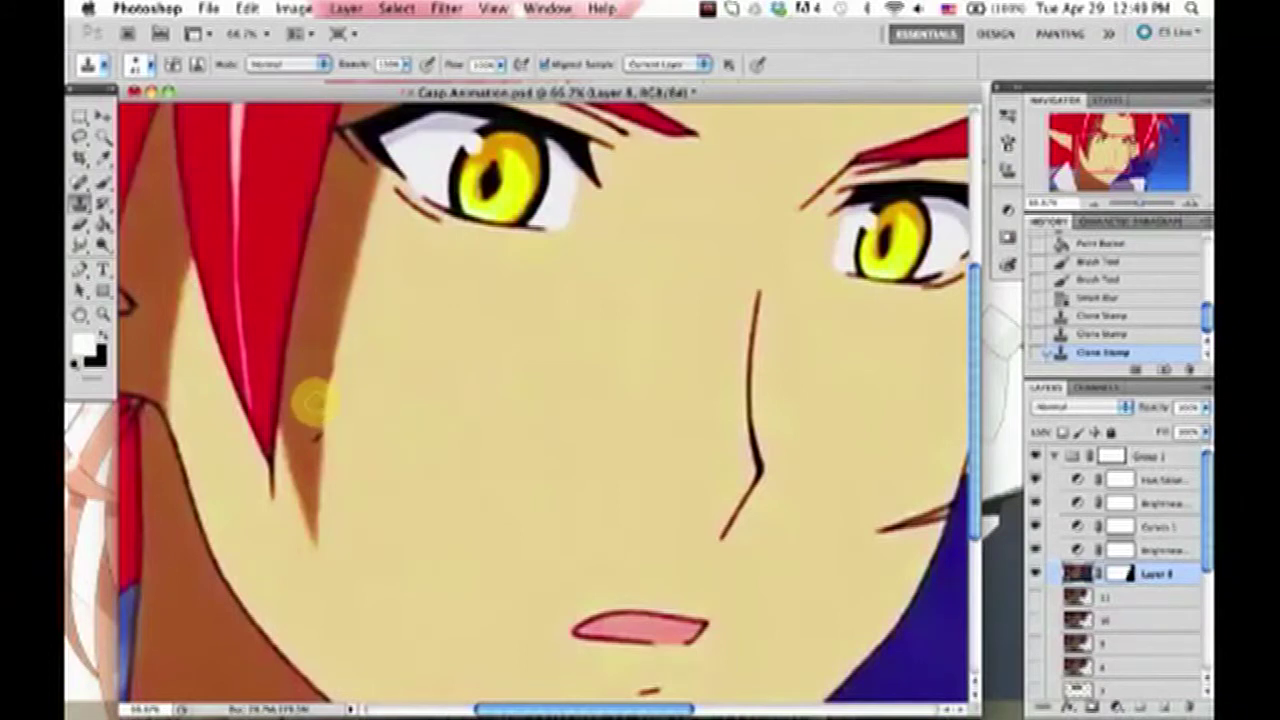
# Clone away the leftover scratch marks in the hair shadow and clean up the shadow's edge with skin sampled from the cheek.
pyautogui.moveTo(314, 393)
pyautogui.mouseDown()
pyautogui.moveTo(310, 443)
pyautogui.moveTo(337, 343)
pyautogui.mouseUp()
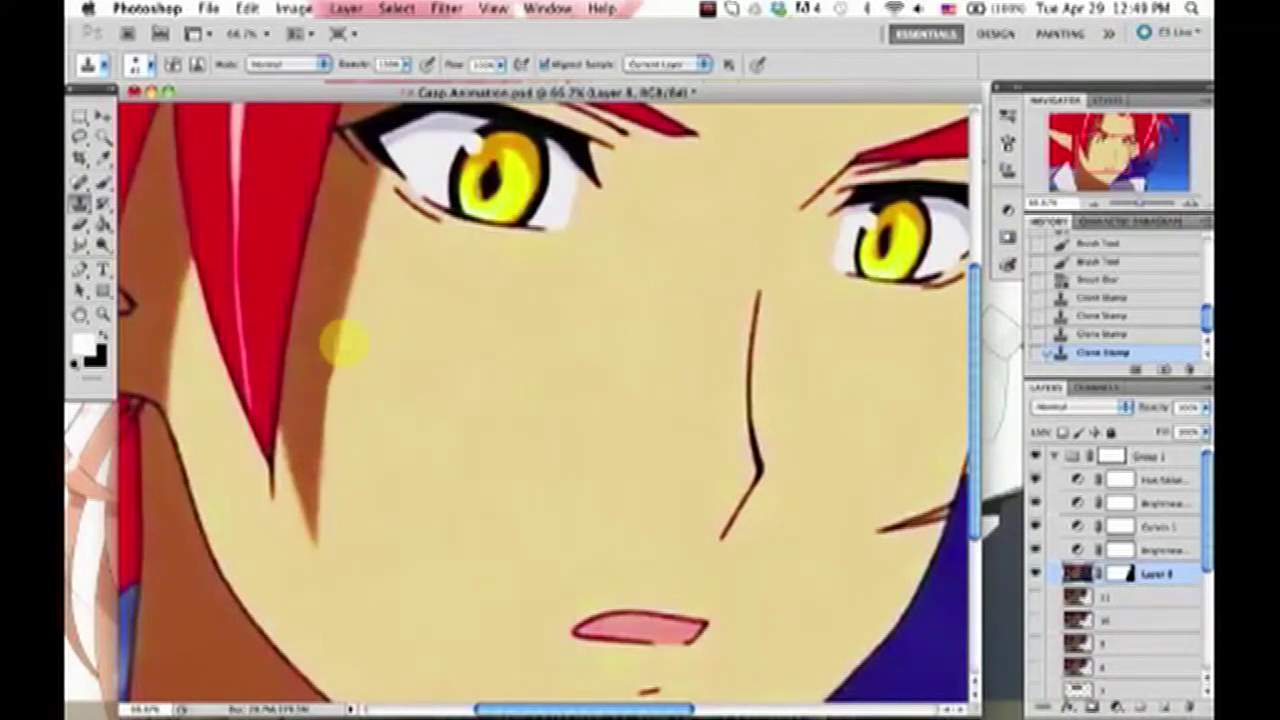
pyautogui.keyDown('alt'); pyautogui.click(465, 397); pyautogui.keyUp('alt')
pyautogui.moveTo(342, 355); pyautogui.dragTo(330, 428)
# Clone clean skin over the scratch on the other cheek, next to the jawline below the ear, and return to the full image.
pyautogui.hscroll(5, 463, 351)
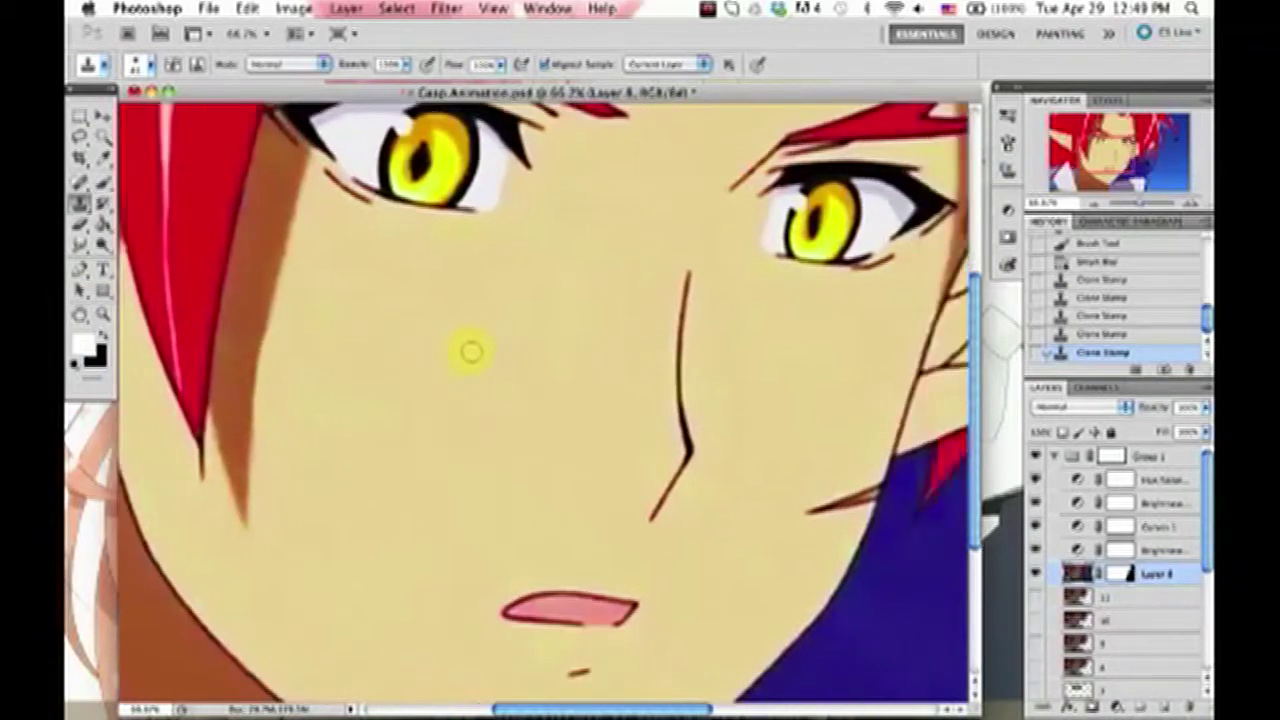
pyautogui.keyDown('alt'); pyautogui.click(630, 384); pyautogui.keyUp('alt')
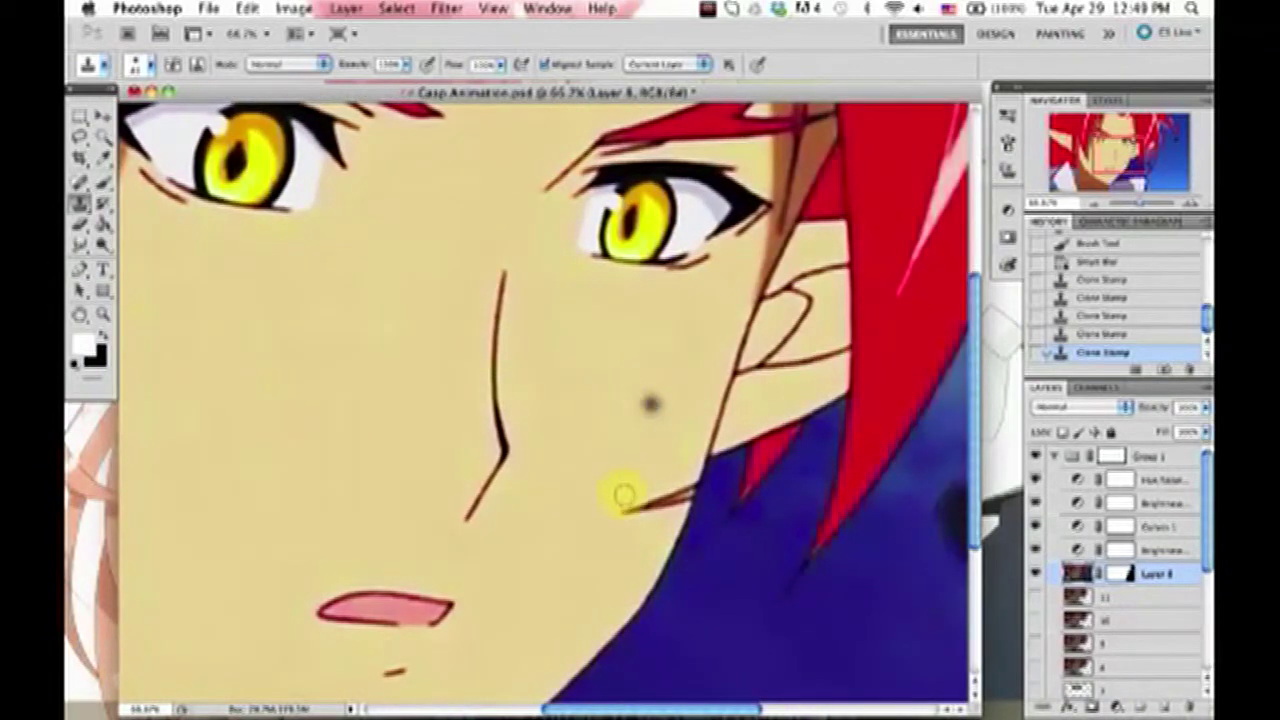
pyautogui.moveTo(621, 523)
pyautogui.mouseDown()
pyautogui.moveTo(667, 485)
pyautogui.moveTo(646, 478)
pyautogui.moveTo(682, 462)
pyautogui.mouseUp()
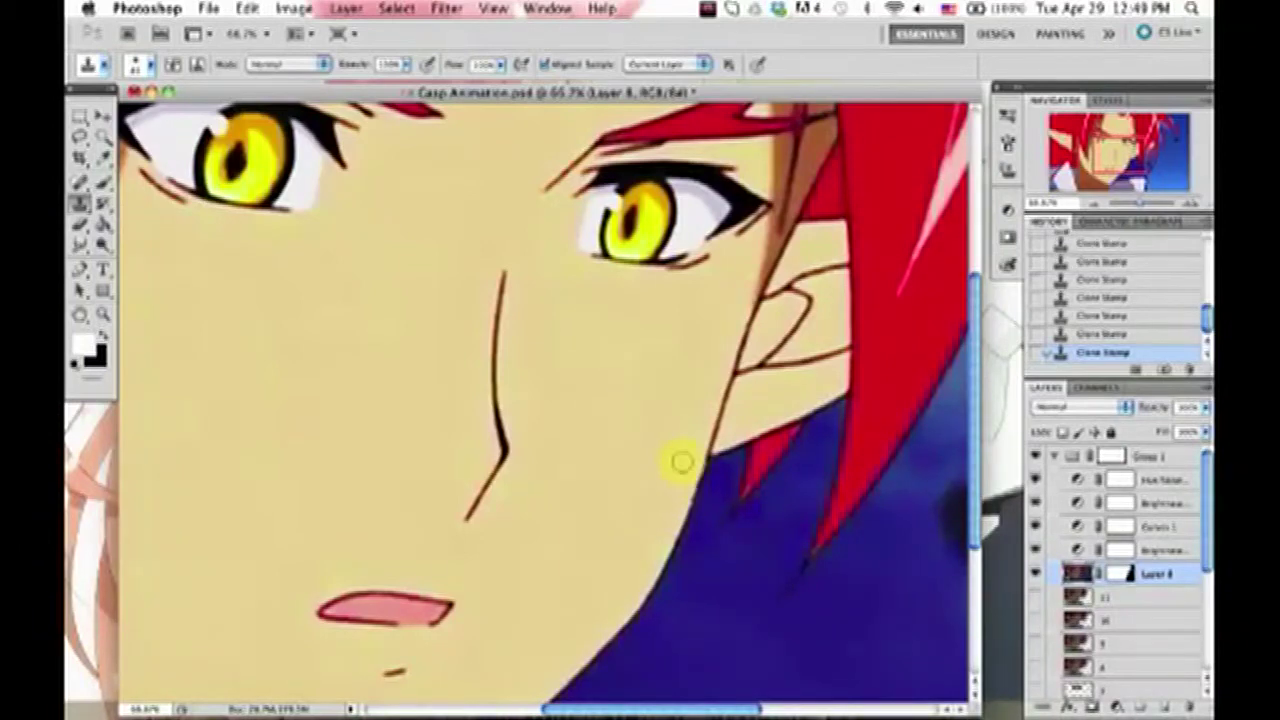
pyautogui.press('super+minus')
pyautogui.press('super+minus')
pyautogui.press('super+minus')
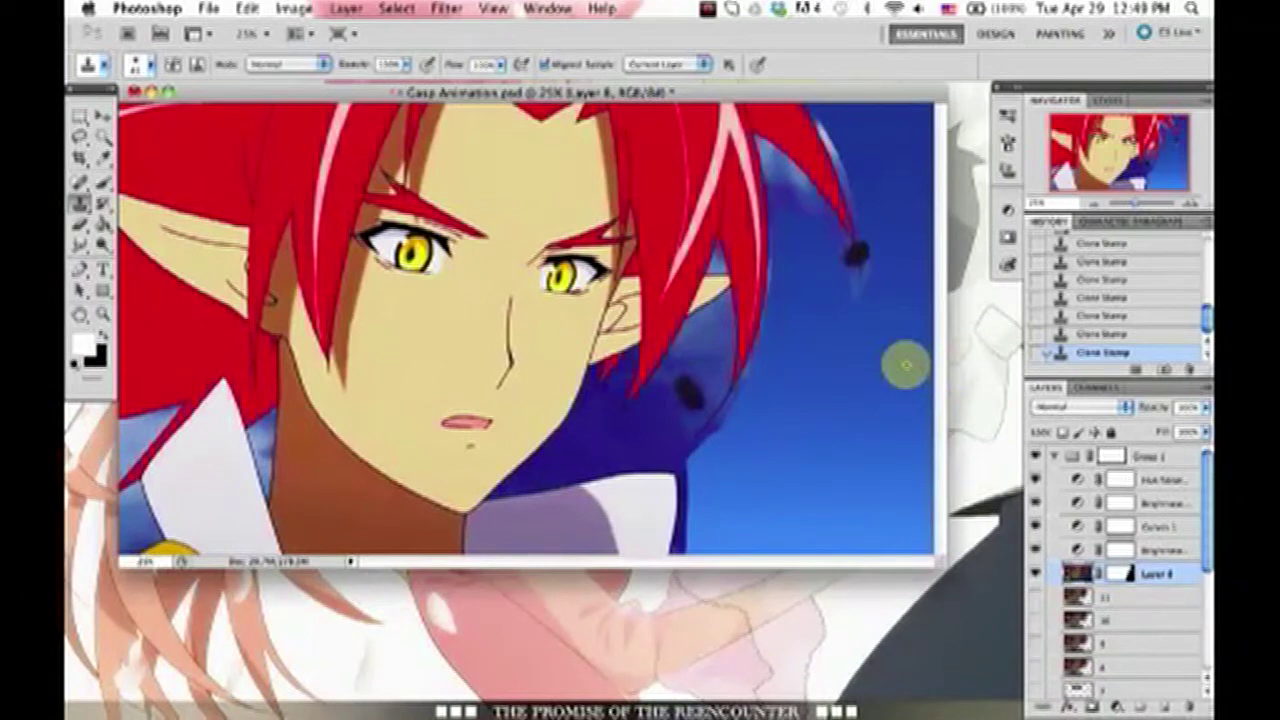
pyautogui.scroll(-5, 1118, 592)
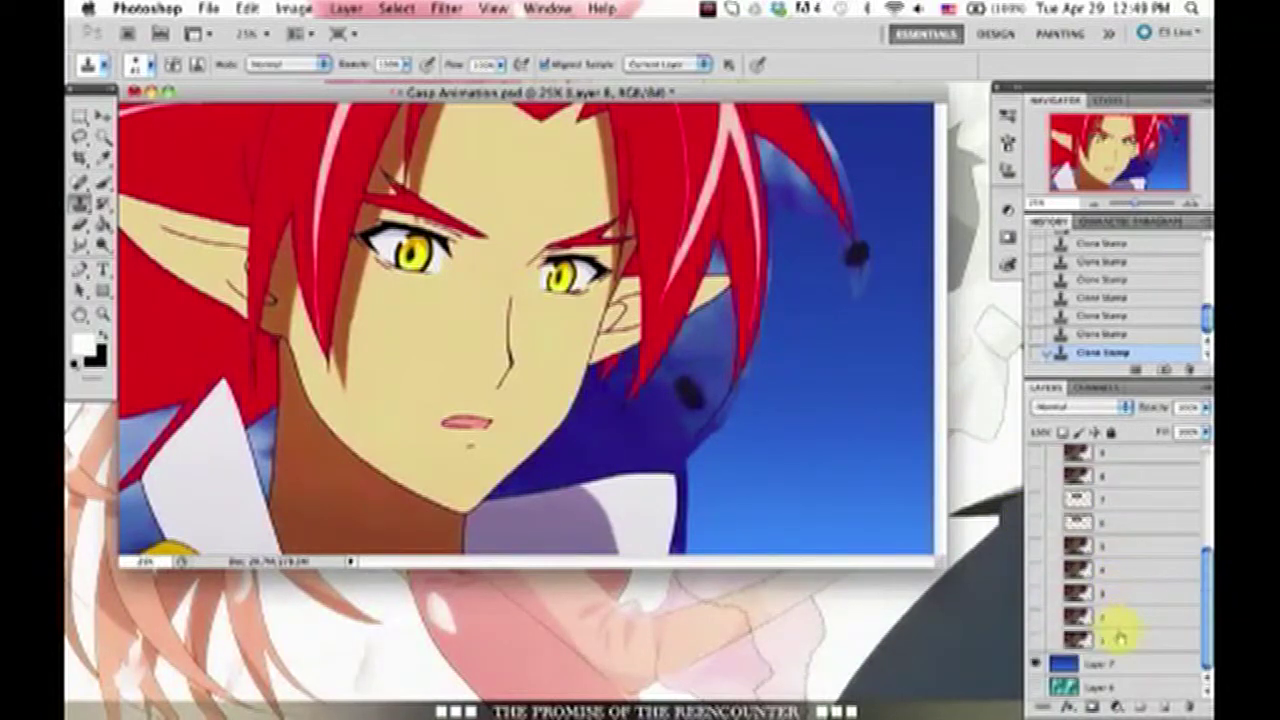
pyautogui.scroll(3, 1120, 638)
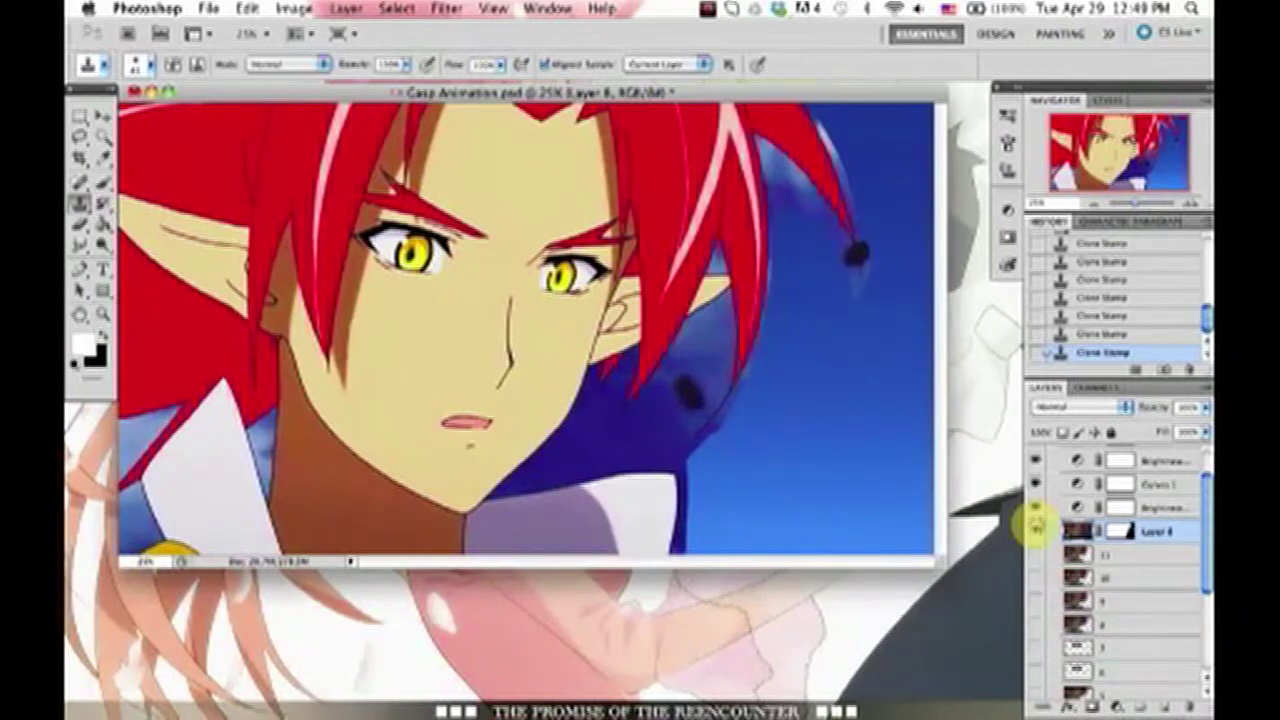
pyautogui.moveTo(829, 700)
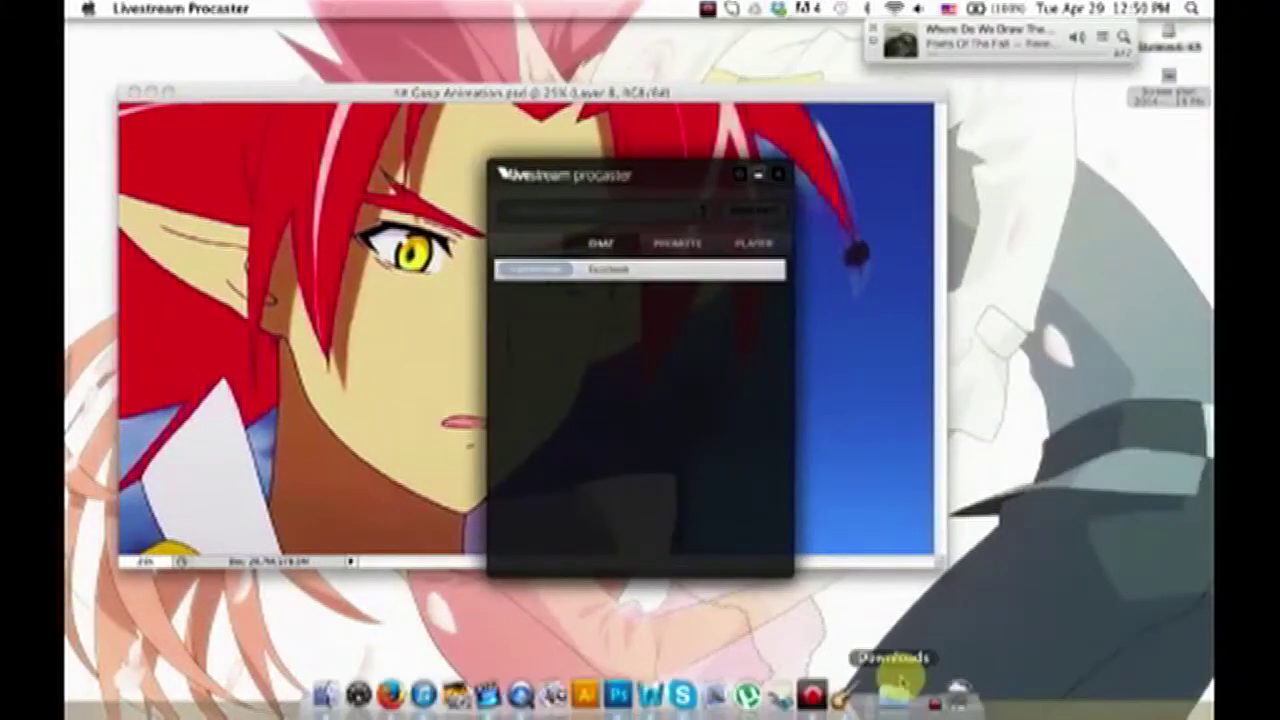
pyautogui.click(937, 700)
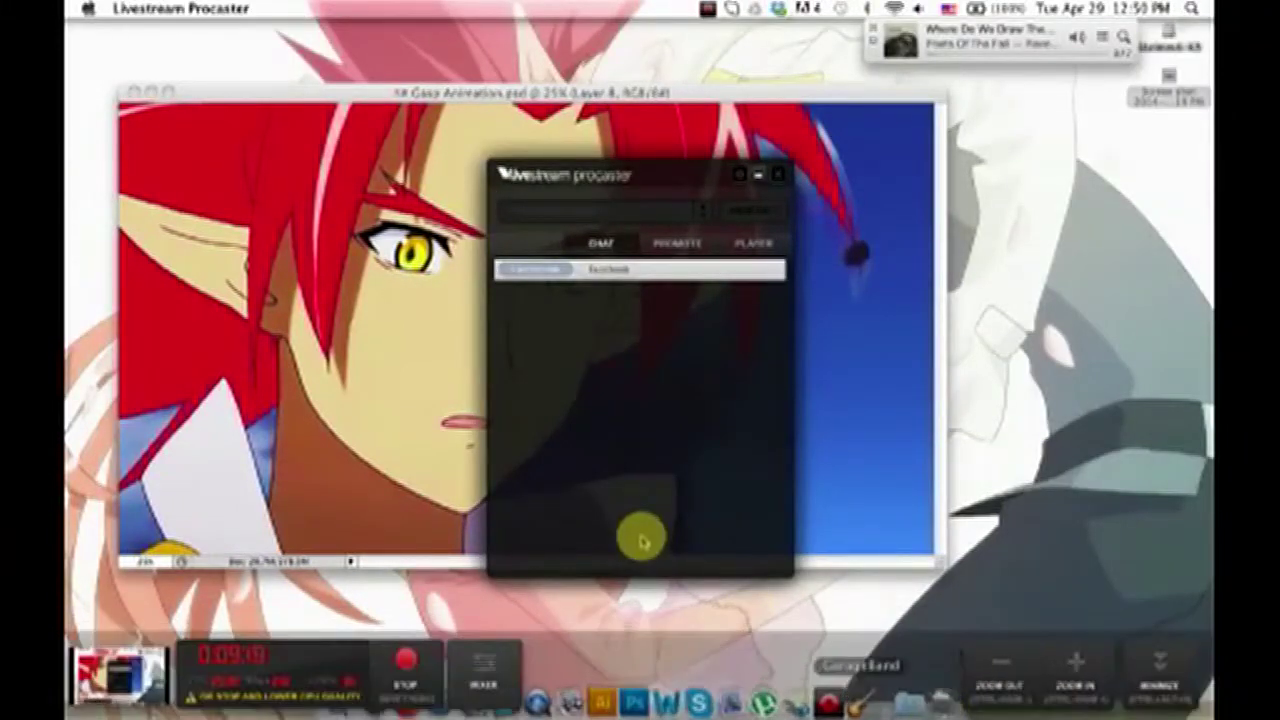